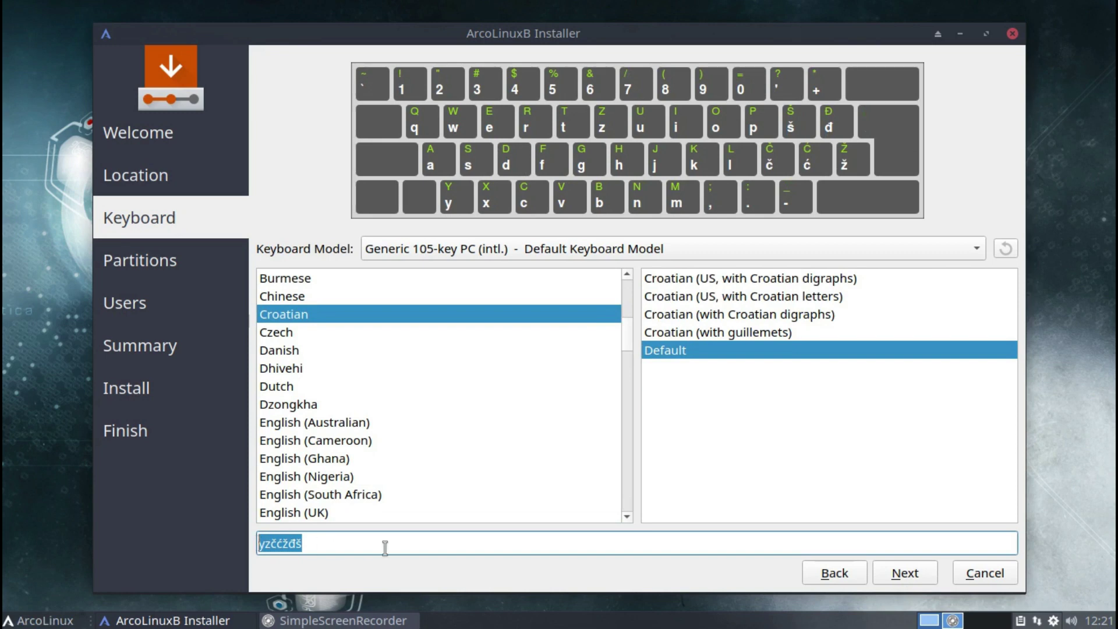
Accept the default Croatian keyboard layout and choose manual partitioning for the /dev/sda disk
click(364, 545)
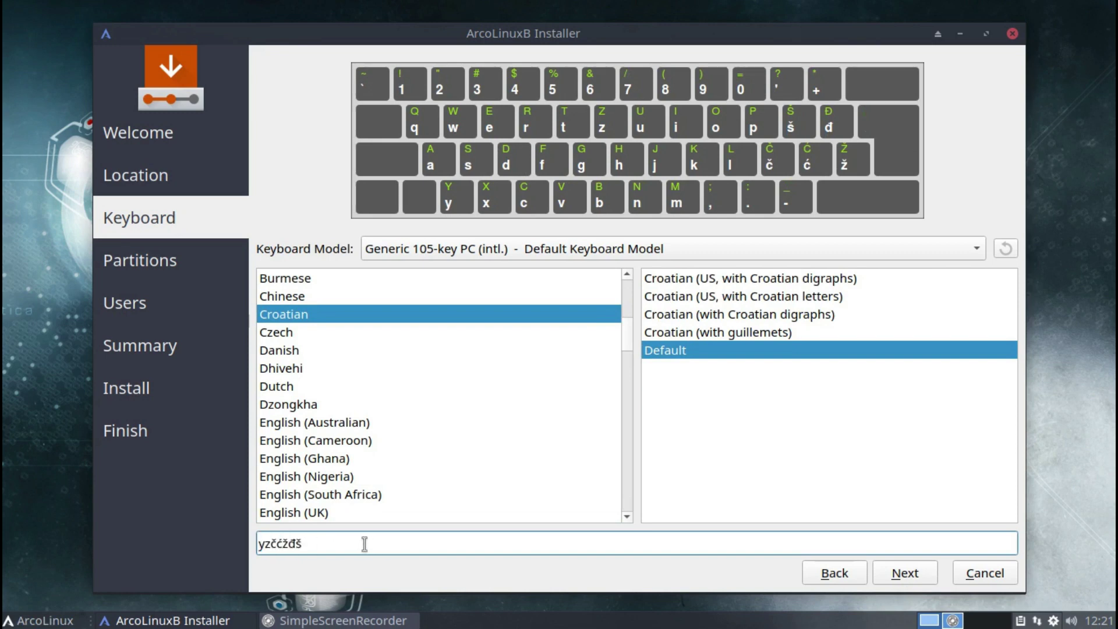
click(906, 574)
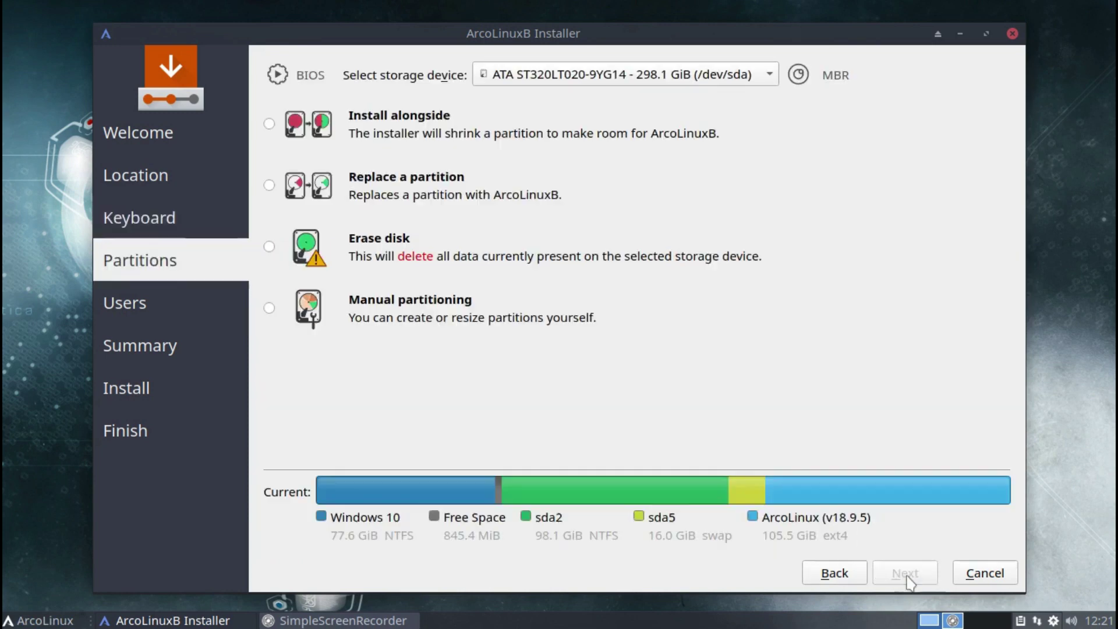
click(268, 310)
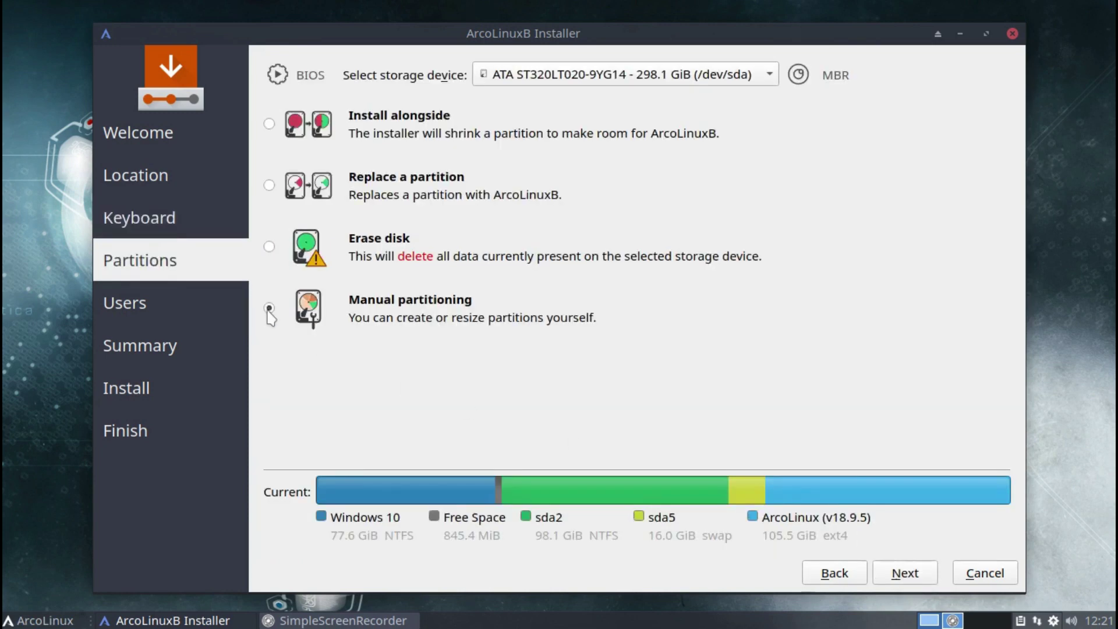
click(907, 574)
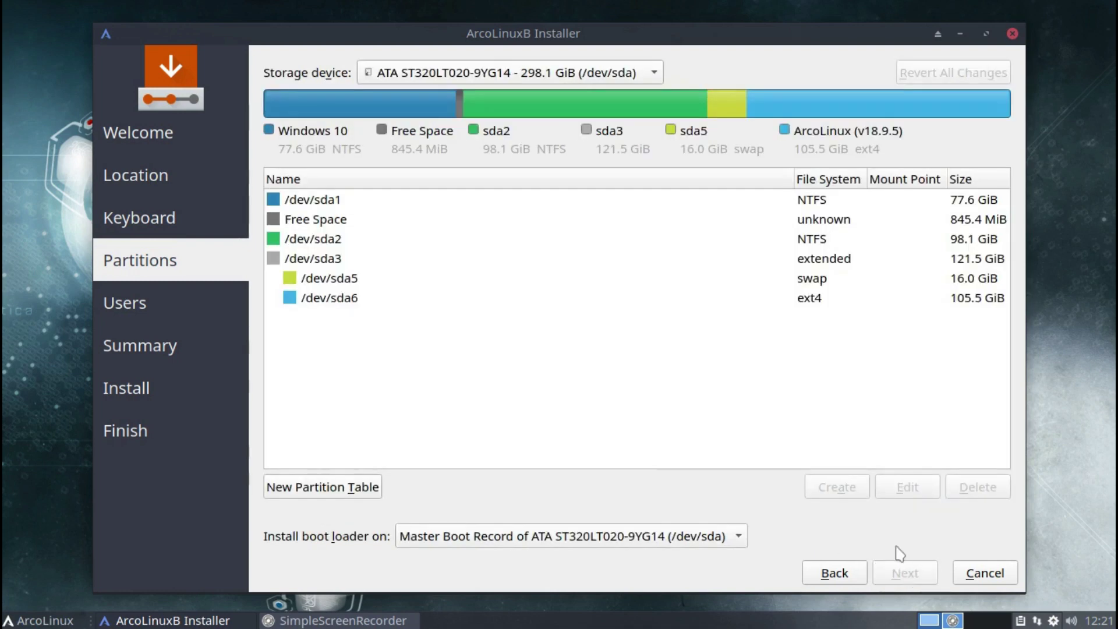
Set /dev/sda6 to be formatted as ext4 with mount point /, and proceed to the user settings
click(336, 306)
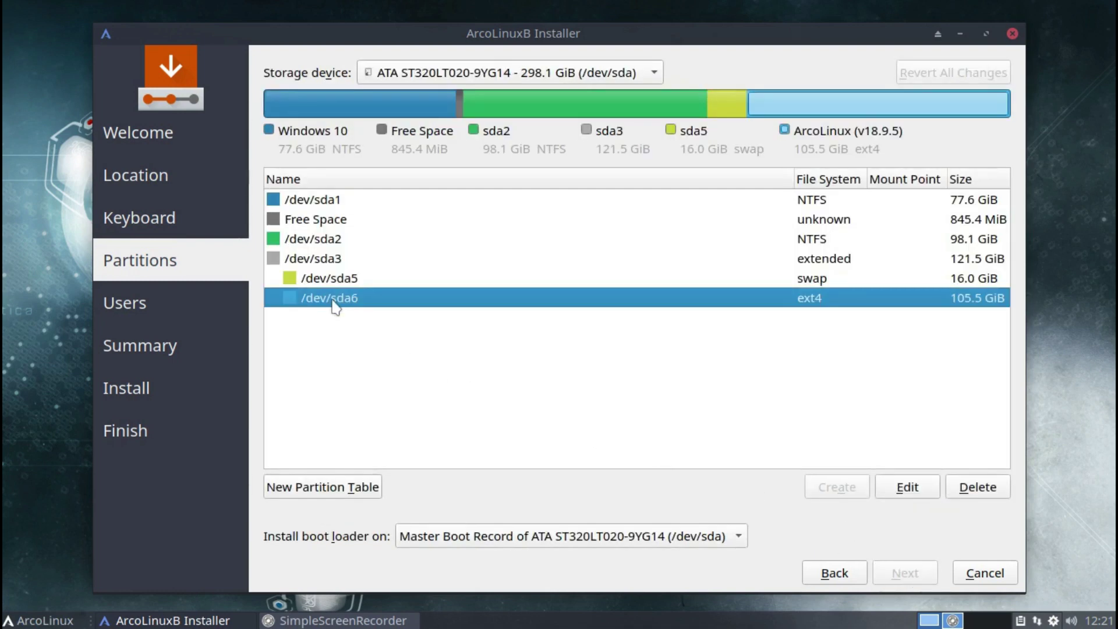
click(907, 488)
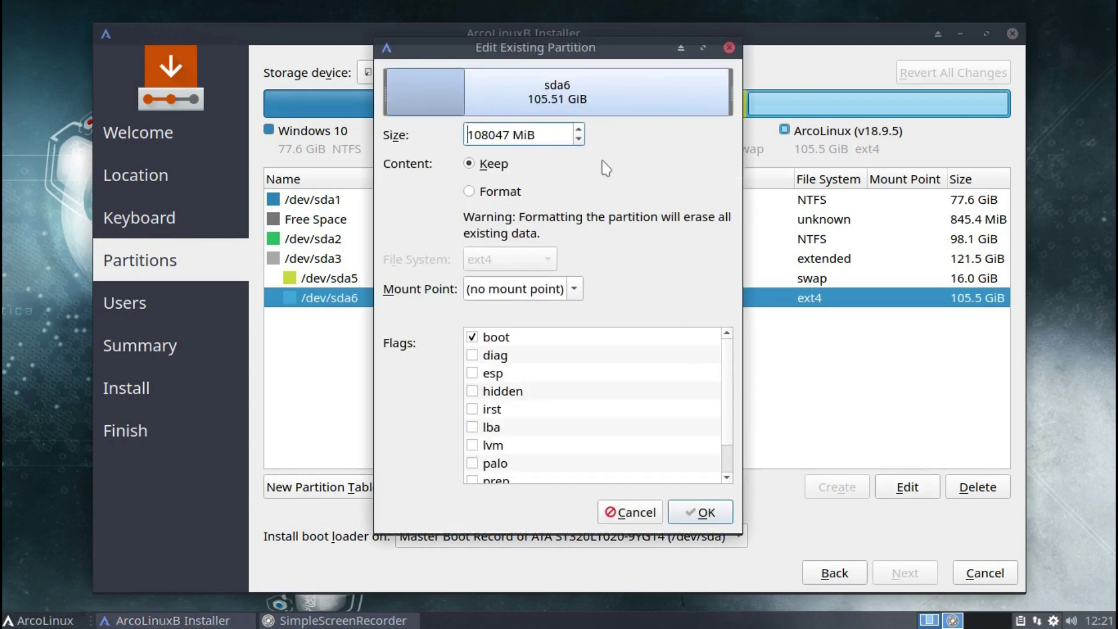
click(470, 193)
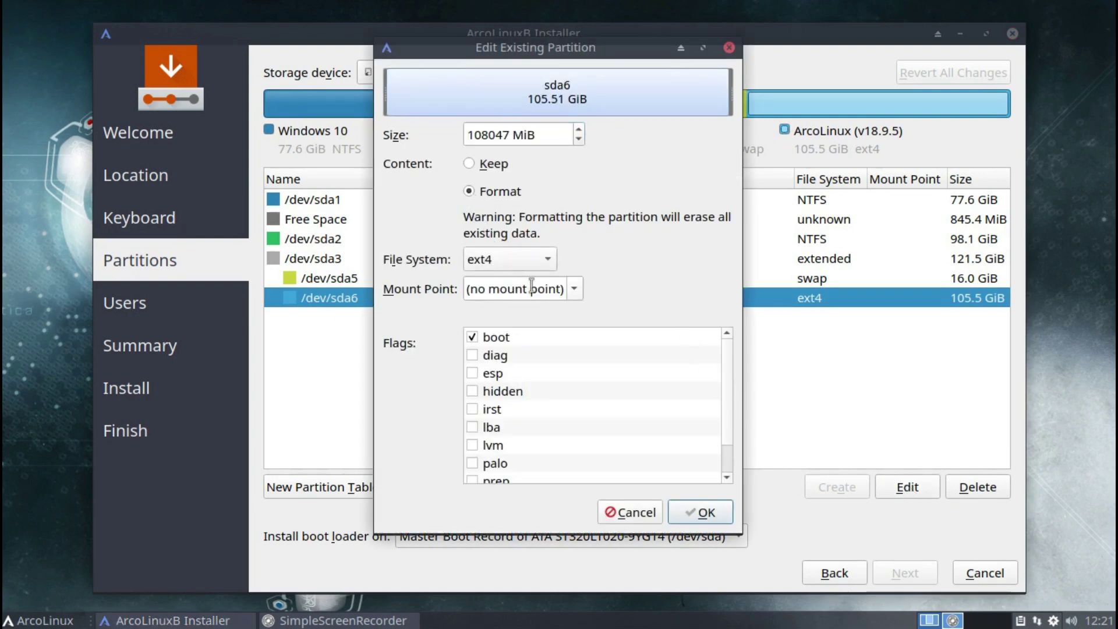
click(575, 291)
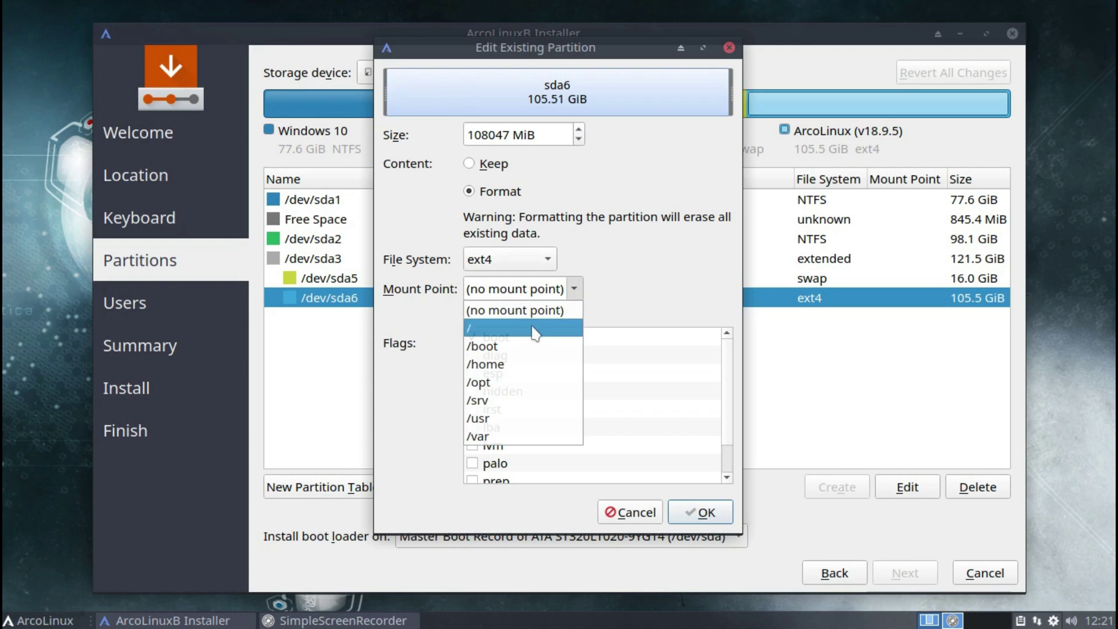
click(568, 328)
click(705, 513)
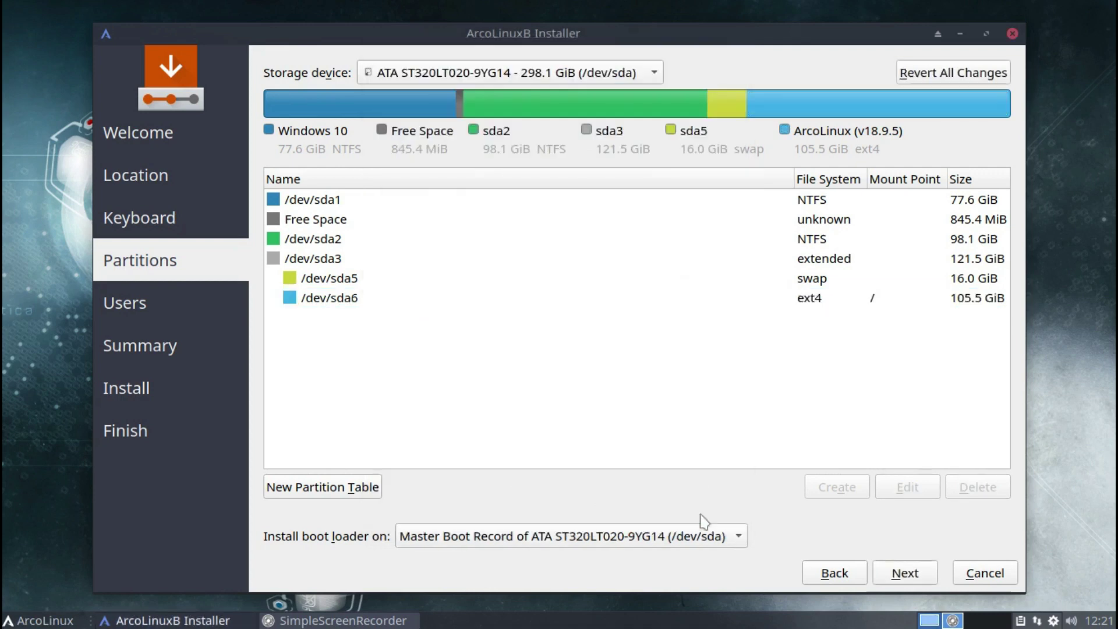
click(902, 573)
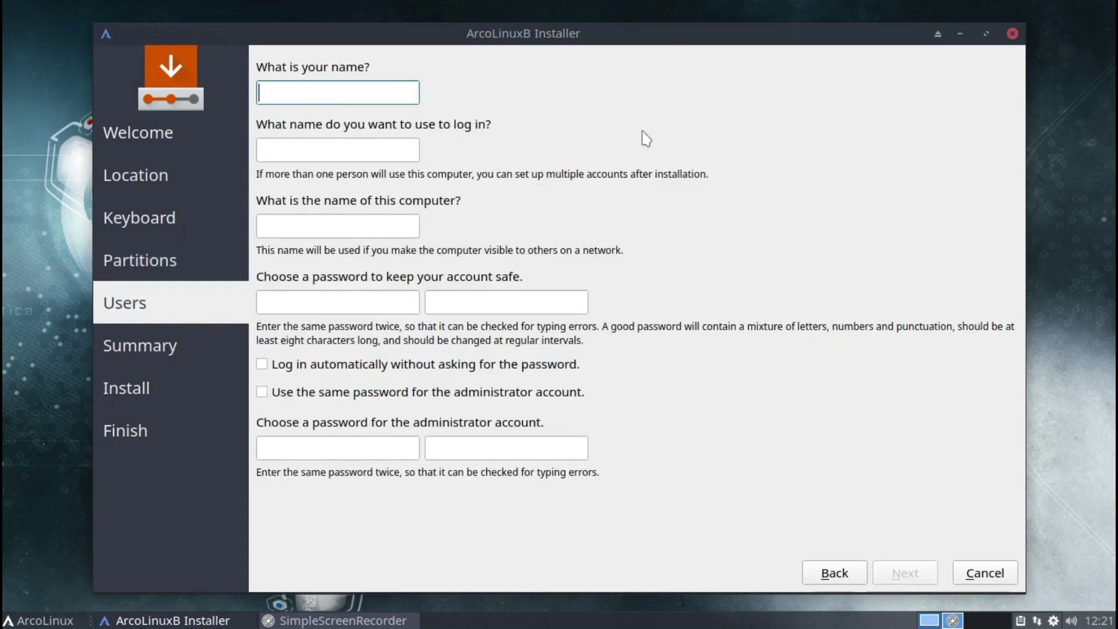
Fill in CroLinux as the name, db as the login name and old-pc as the computer name
text(cro)
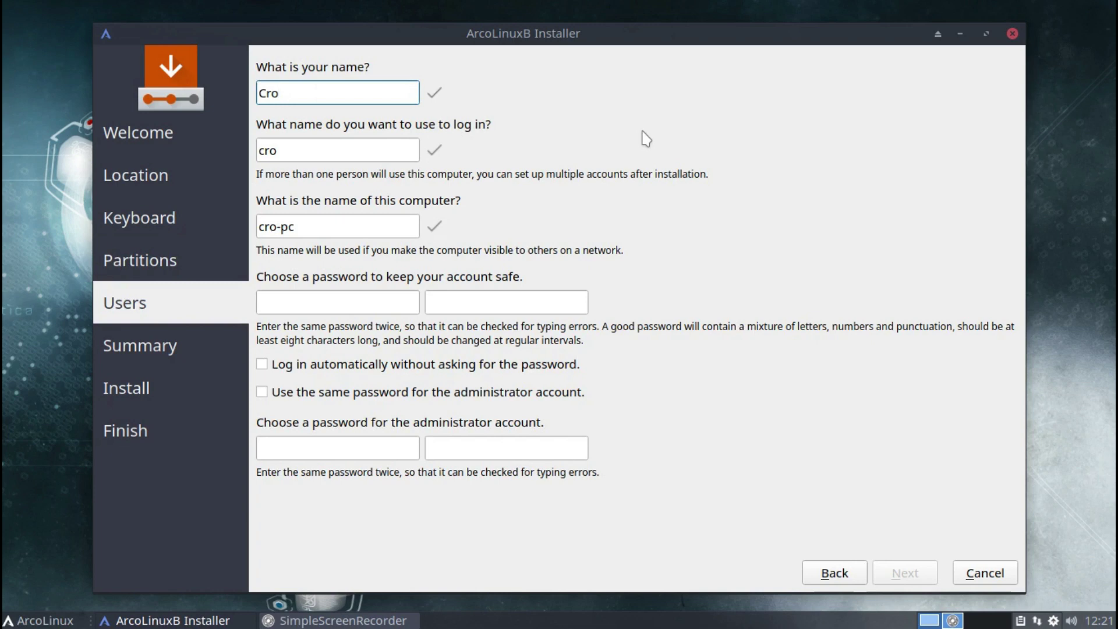
text(Linux)
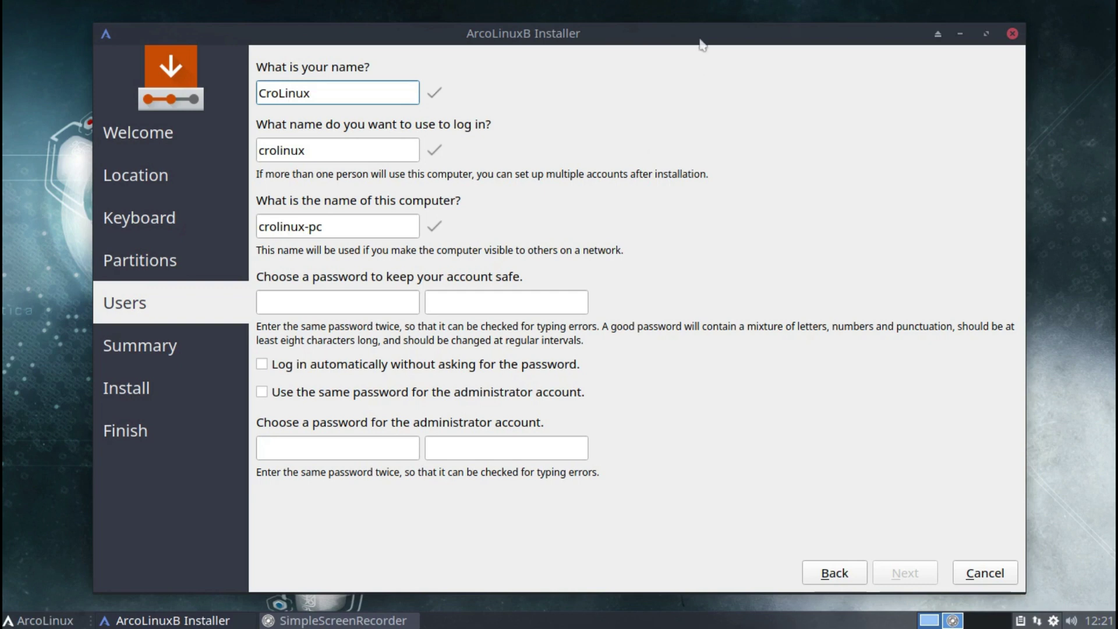
drag(312, 151, 260, 152)
text(db)
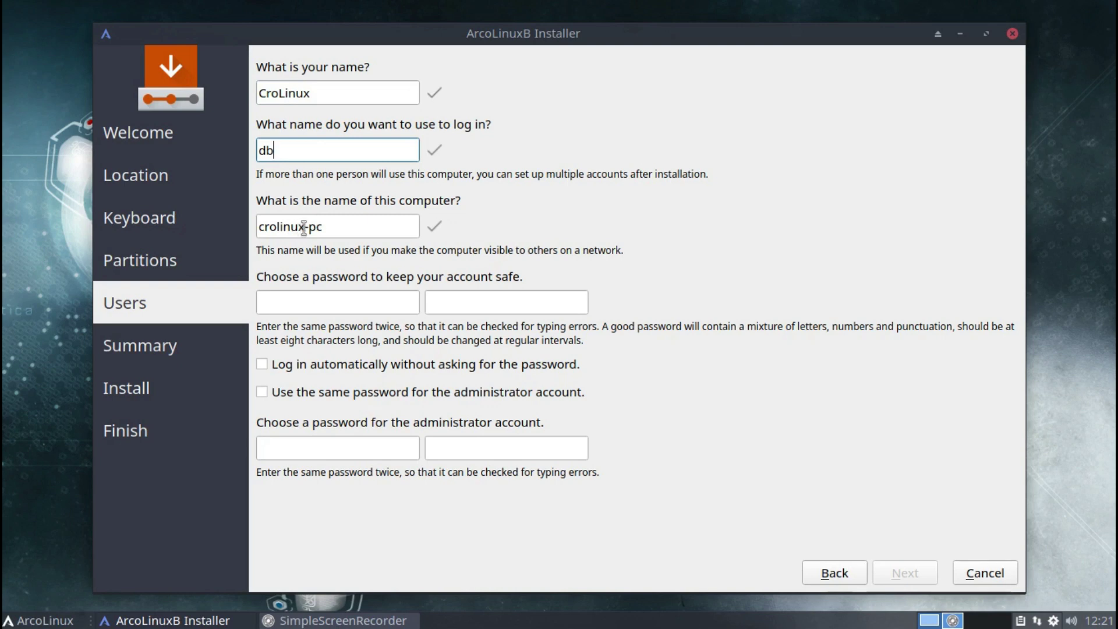
drag(304, 227, 265, 225)
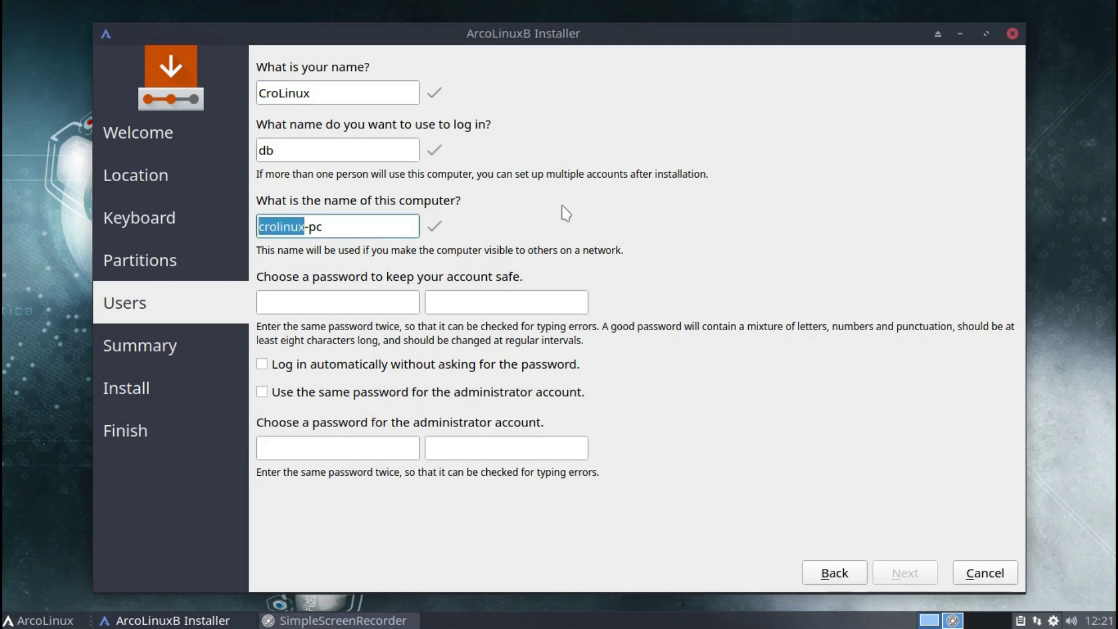
text(old)
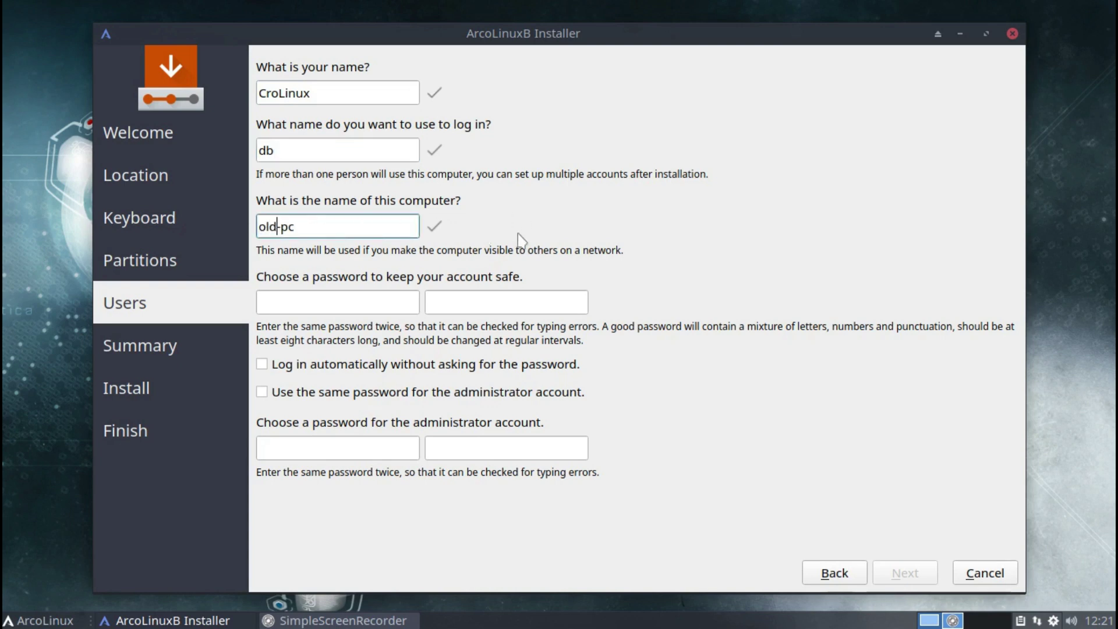
Enter the account password in both password fields and reuse it for the administrator account
click(281, 301)
text(••)
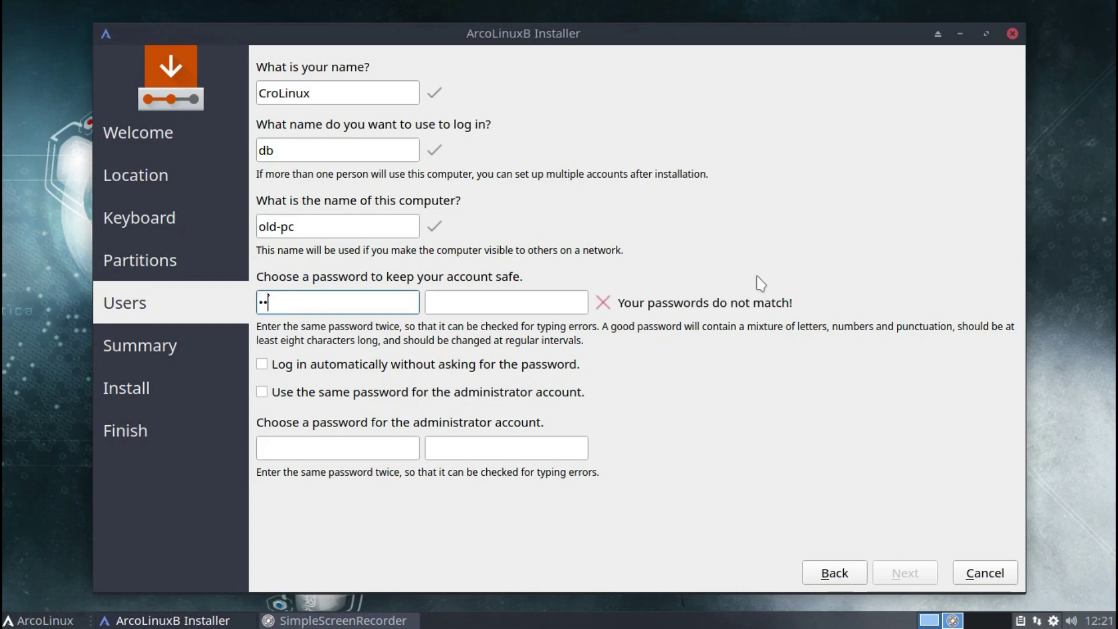
text(••••••)
key(Tab)
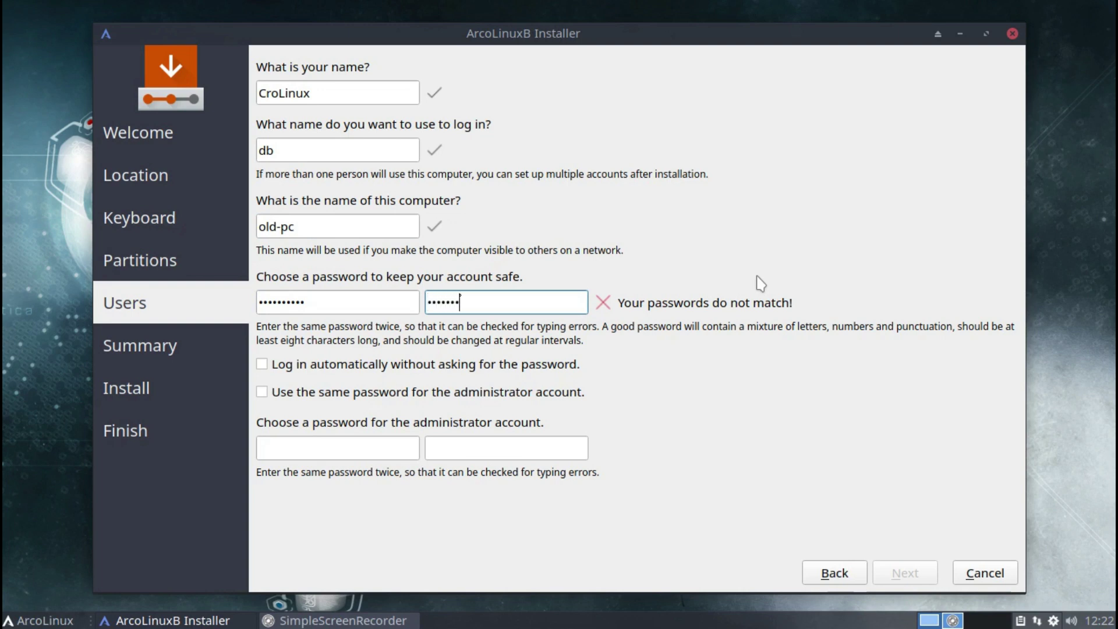
text(••••••••••)
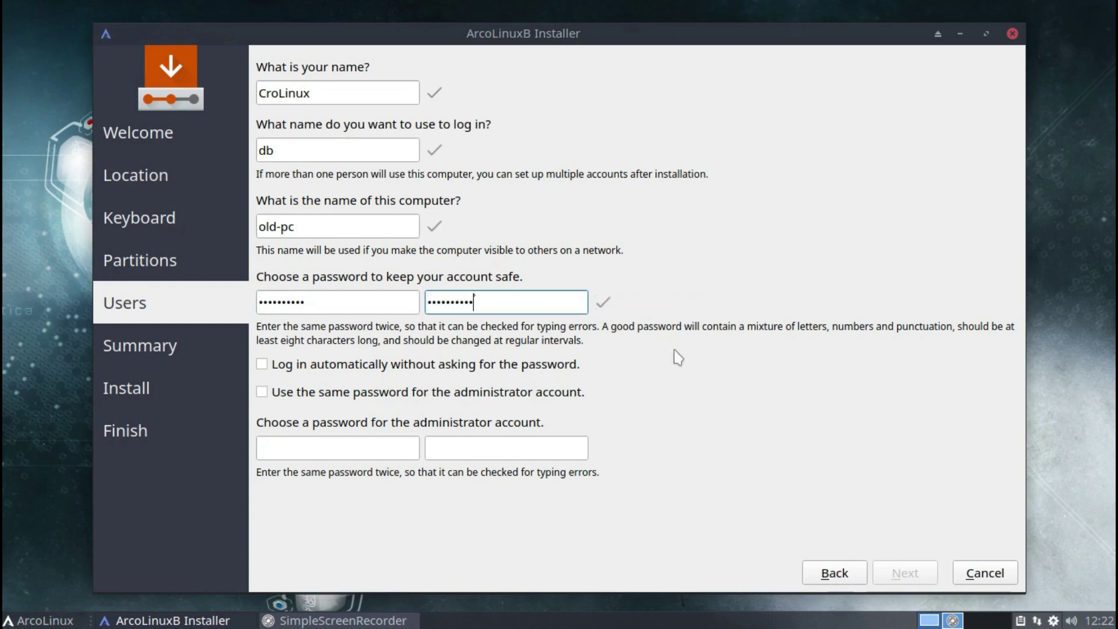
click(262, 395)
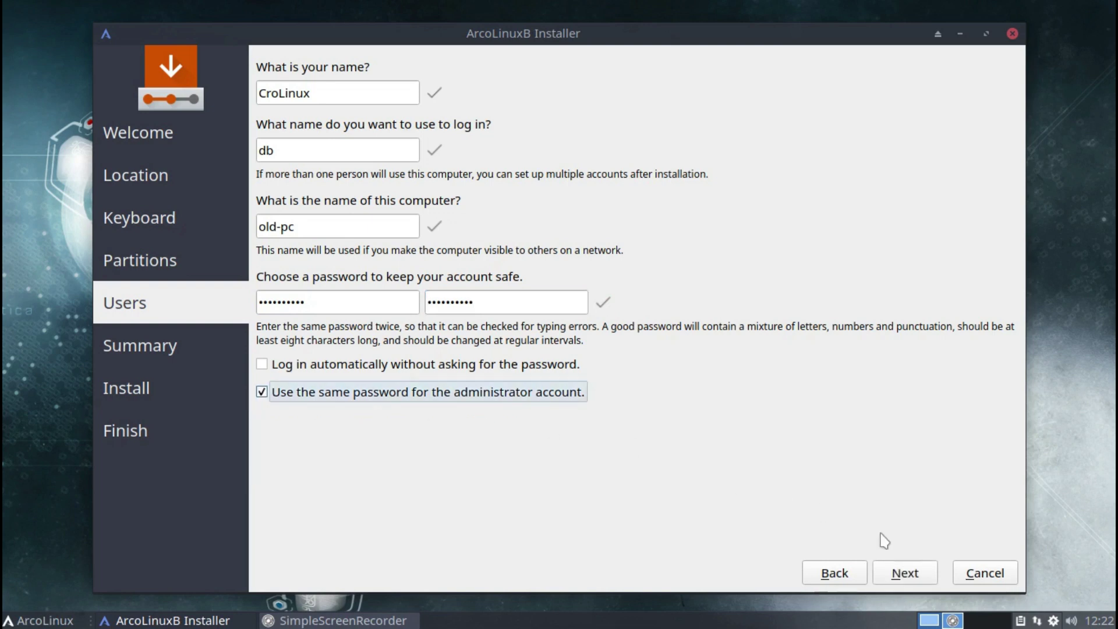
Proceed to the installation summary, fit its window on the screen and start the installation
click(903, 572)
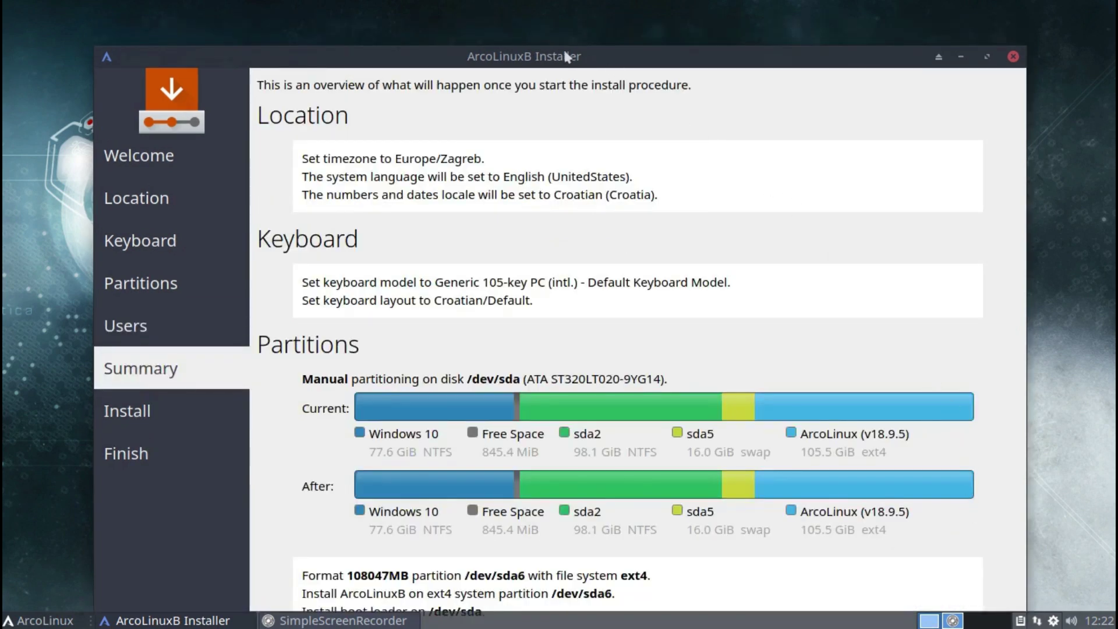
drag(561, 51, 545, 4)
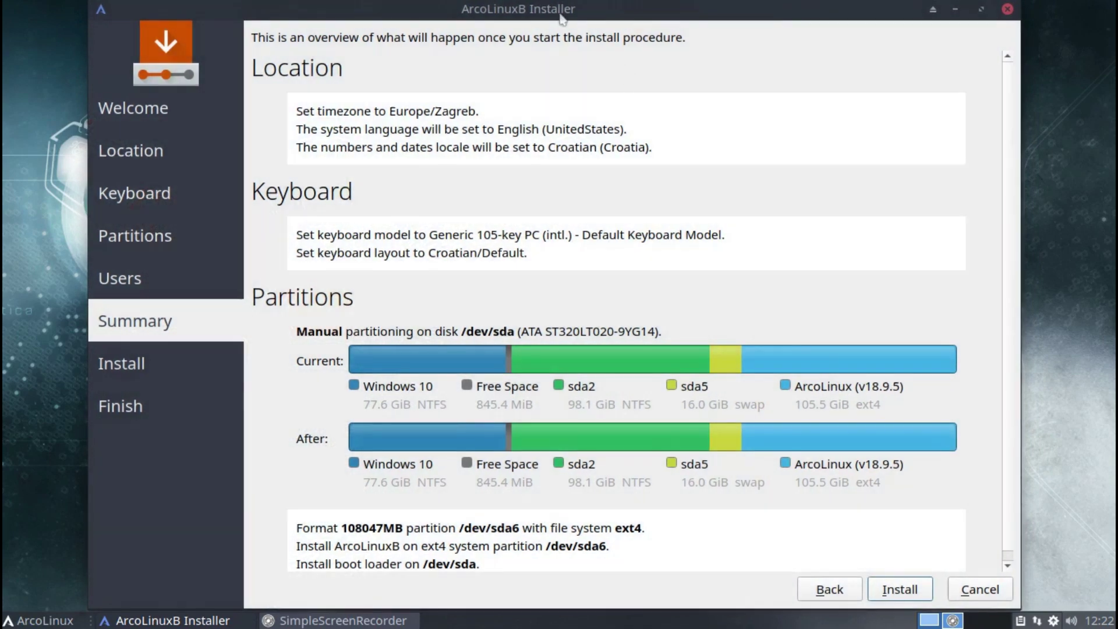
click(899, 590)
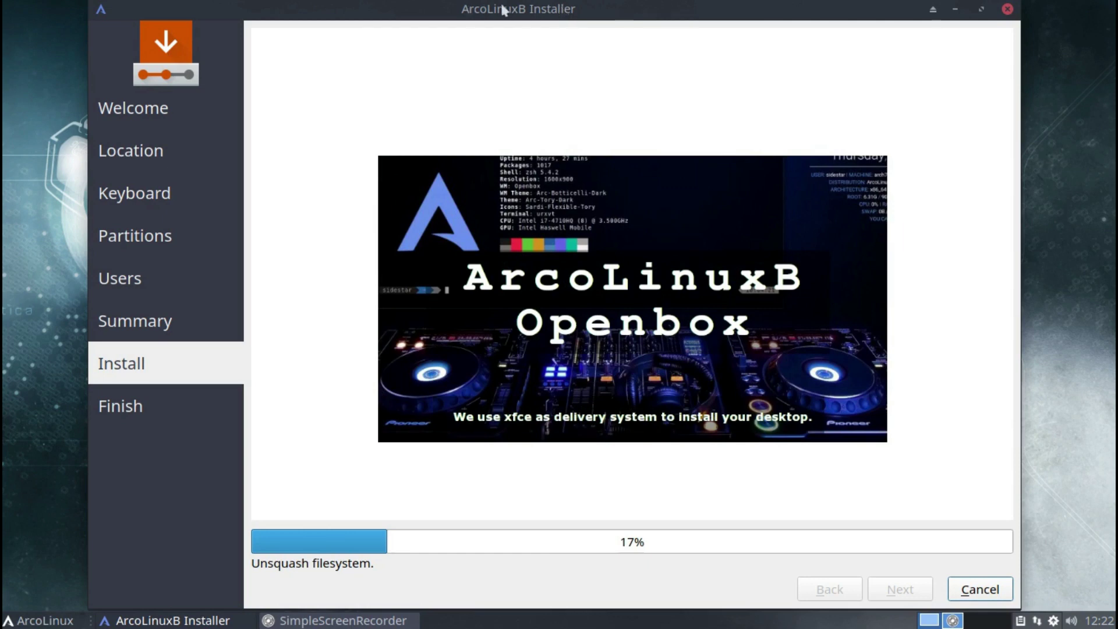
Look through the applications menu's recently used, favorite and complete application lists, and close it
click(43, 621)
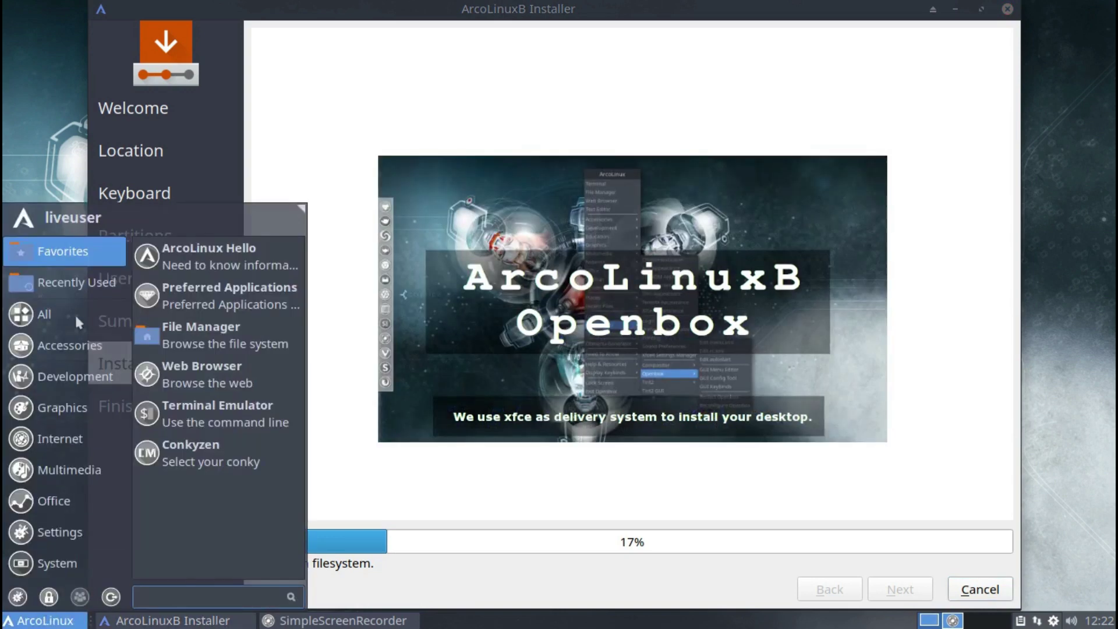
click(67, 284)
click(52, 251)
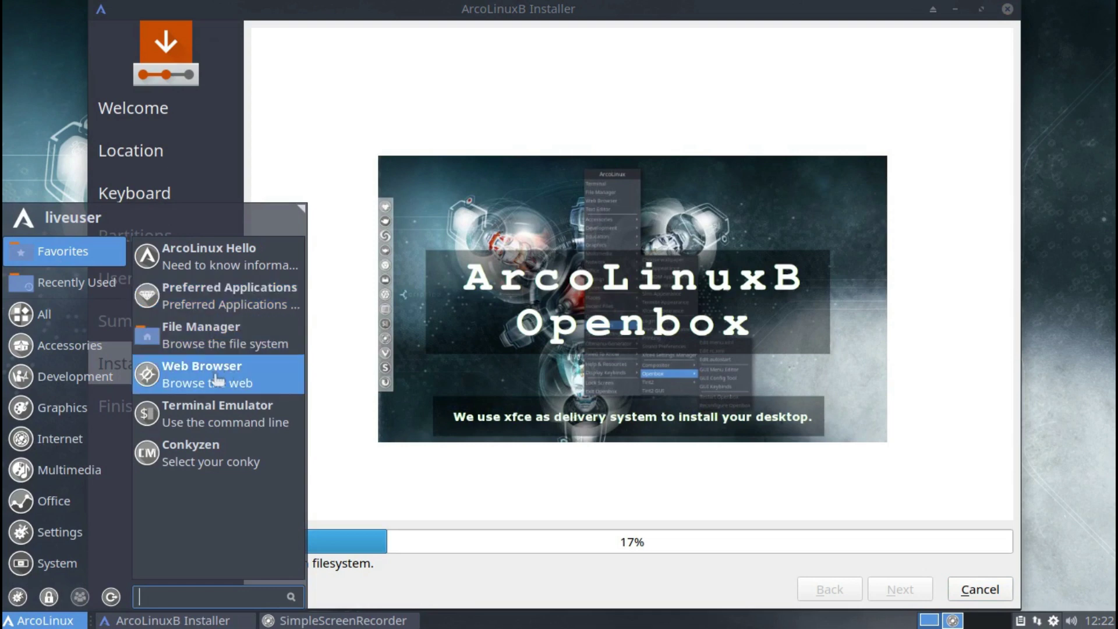
click(45, 315)
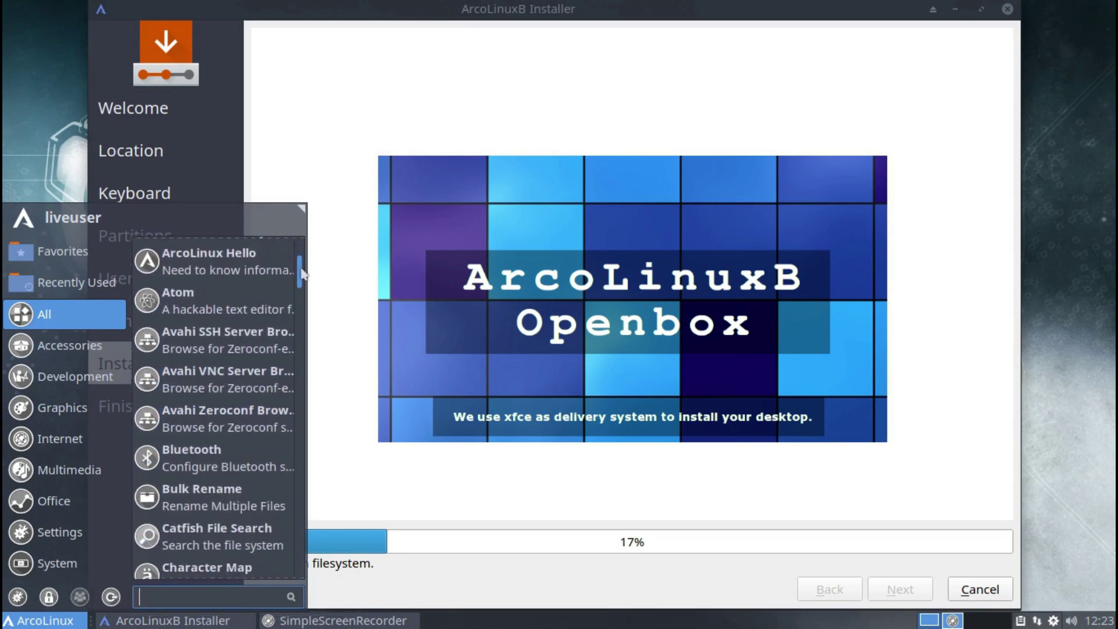
scroll(303, 277, down, 1)
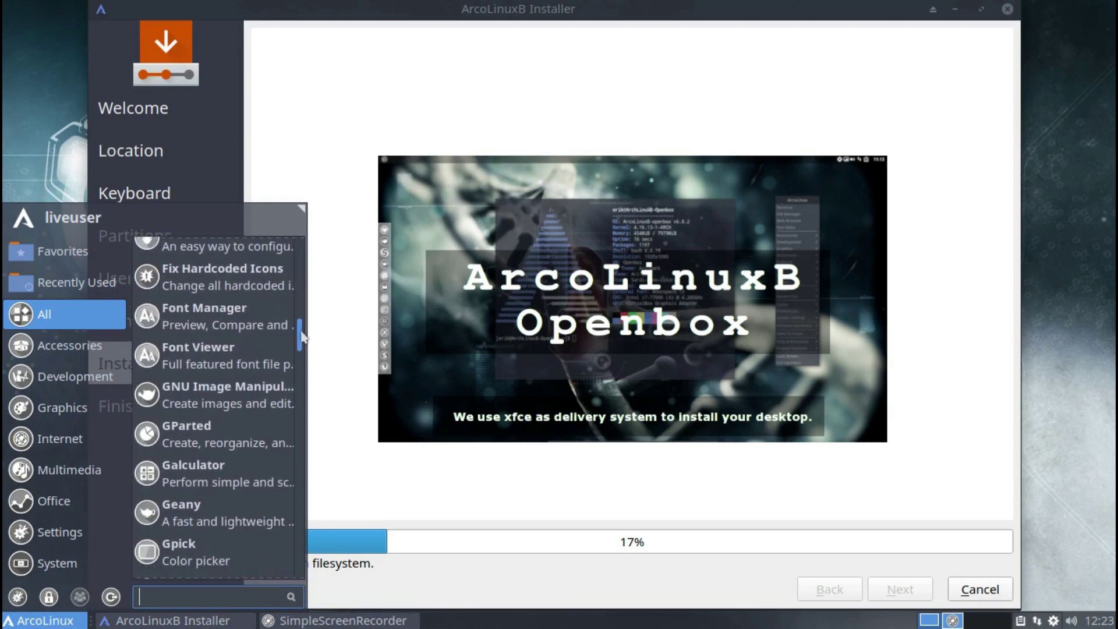
scroll(303, 342, down, 1)
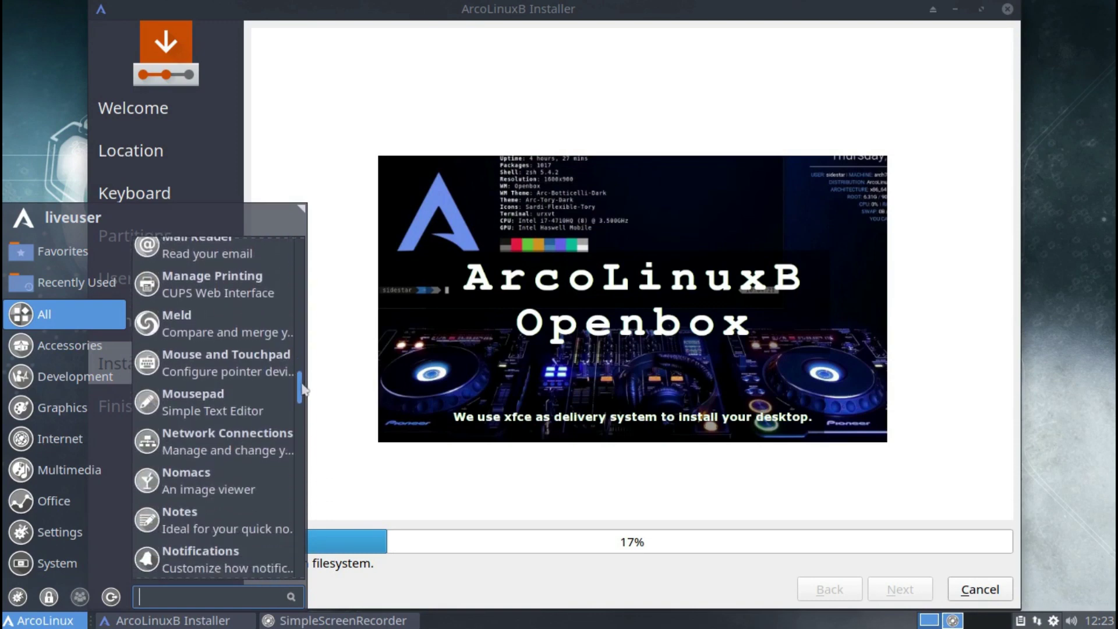
drag(302, 402, 303, 564)
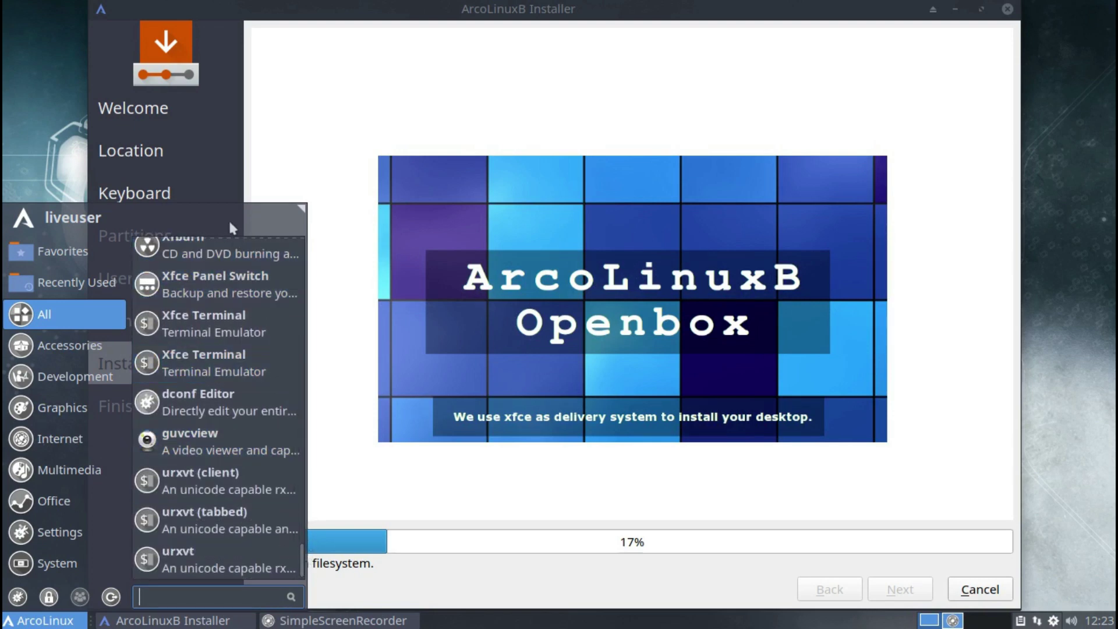
click(269, 14)
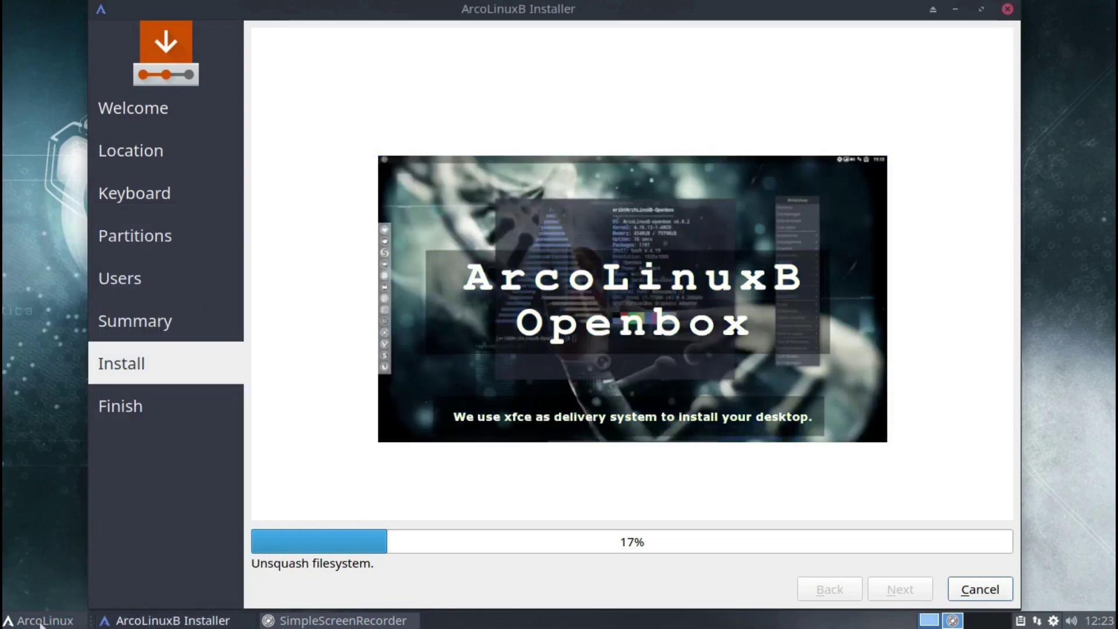
Open the Whisker Menu properties and turn off the application descriptions
right_click(44, 622)
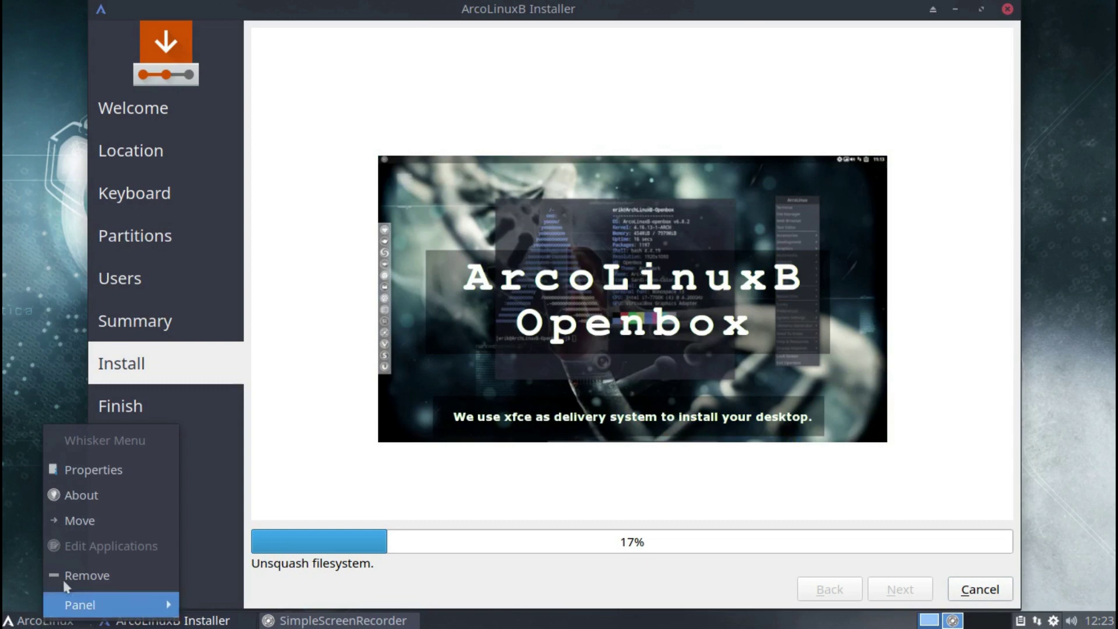
click(104, 474)
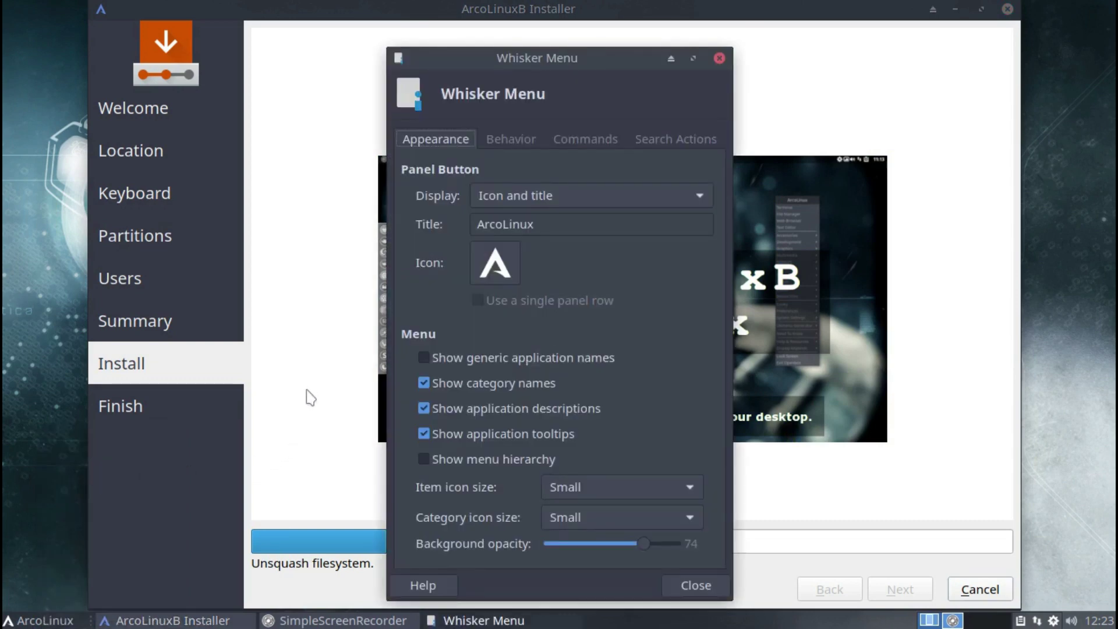
click(424, 409)
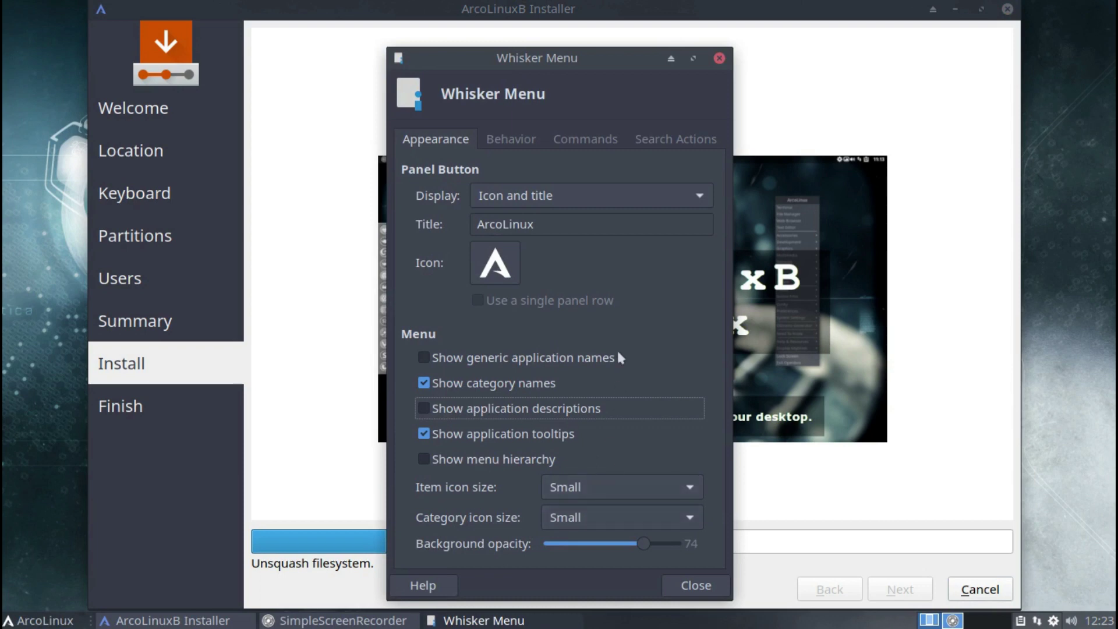
Set the Whisker Menu's amount of recently used items to 0 and open the menu to check it
click(516, 146)
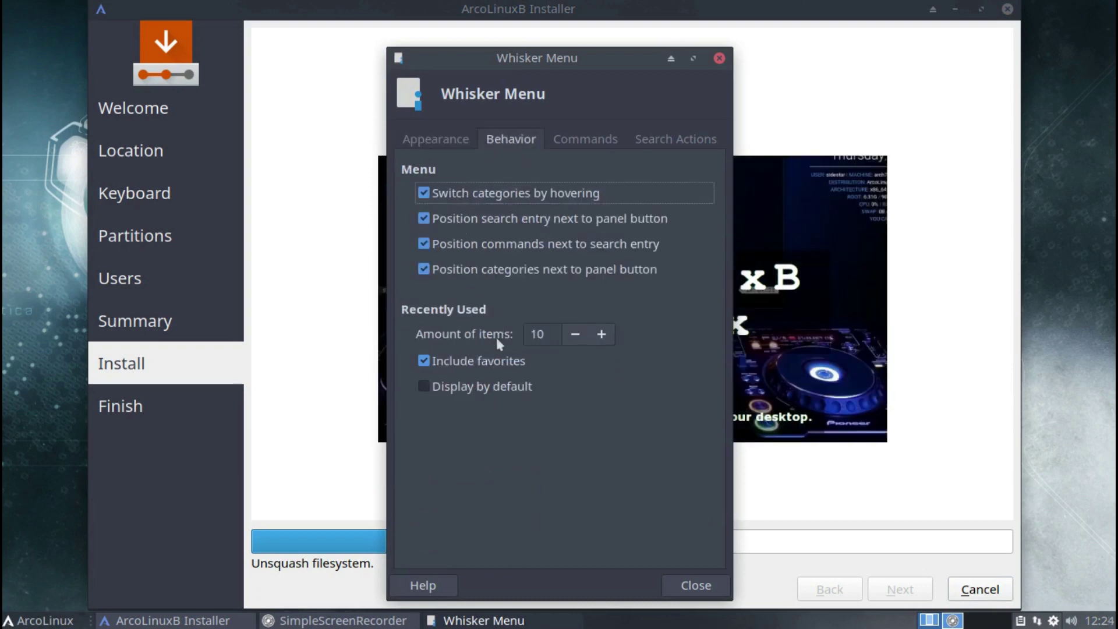
click(575, 335)
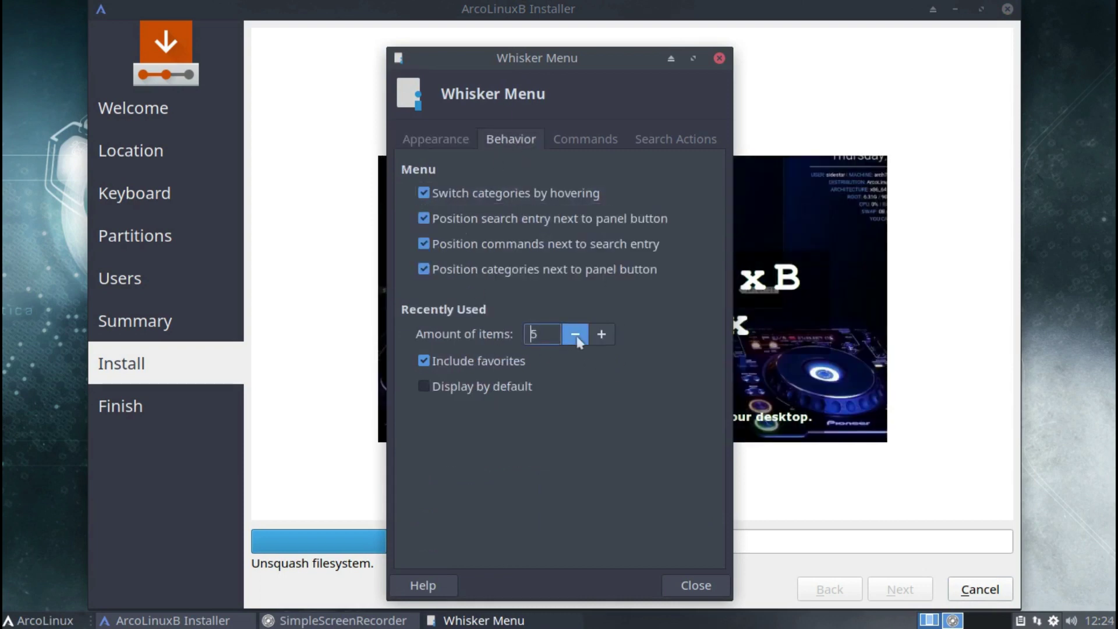
click(576, 336)
click(39, 620)
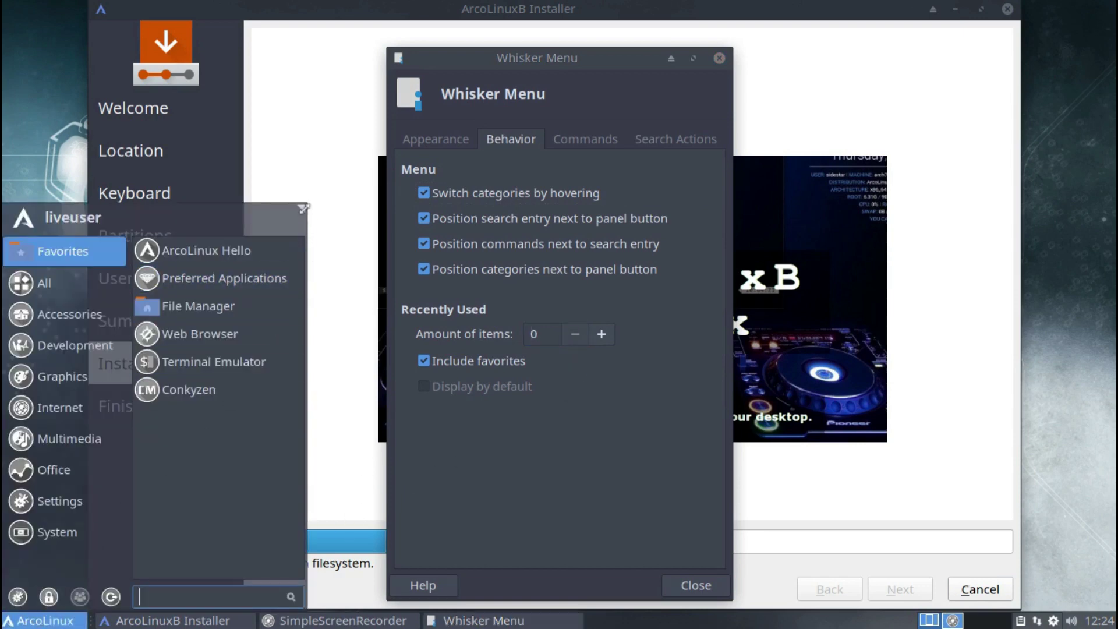
Make the Whisker Menu slightly smaller, look through its complete application list down to the end, and close the menu
drag(302, 208, 296, 233)
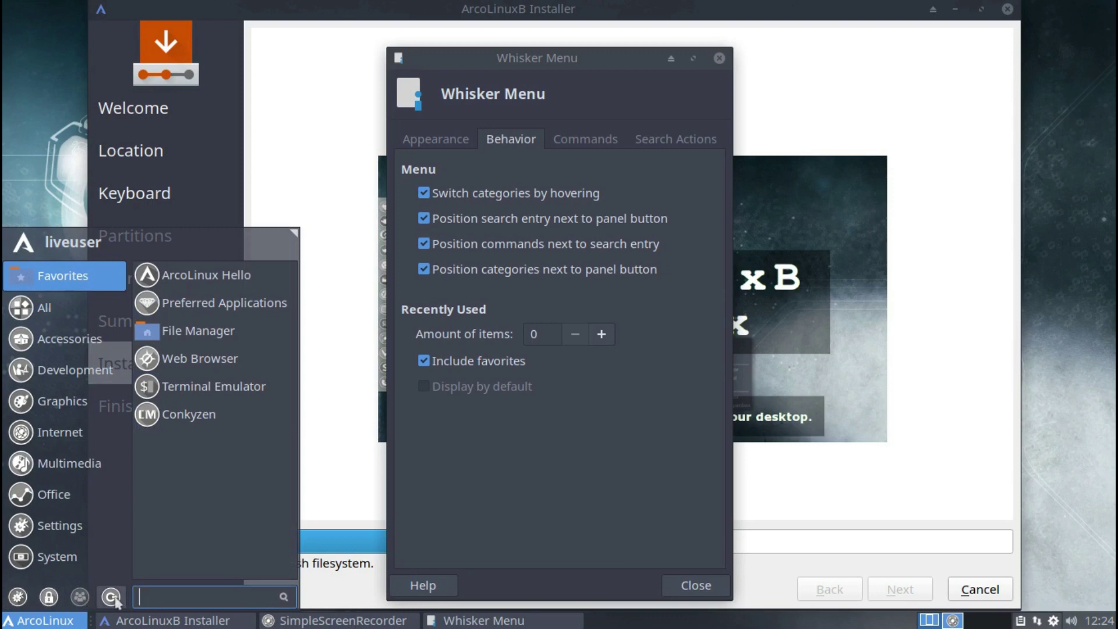
mouse_move(66, 311)
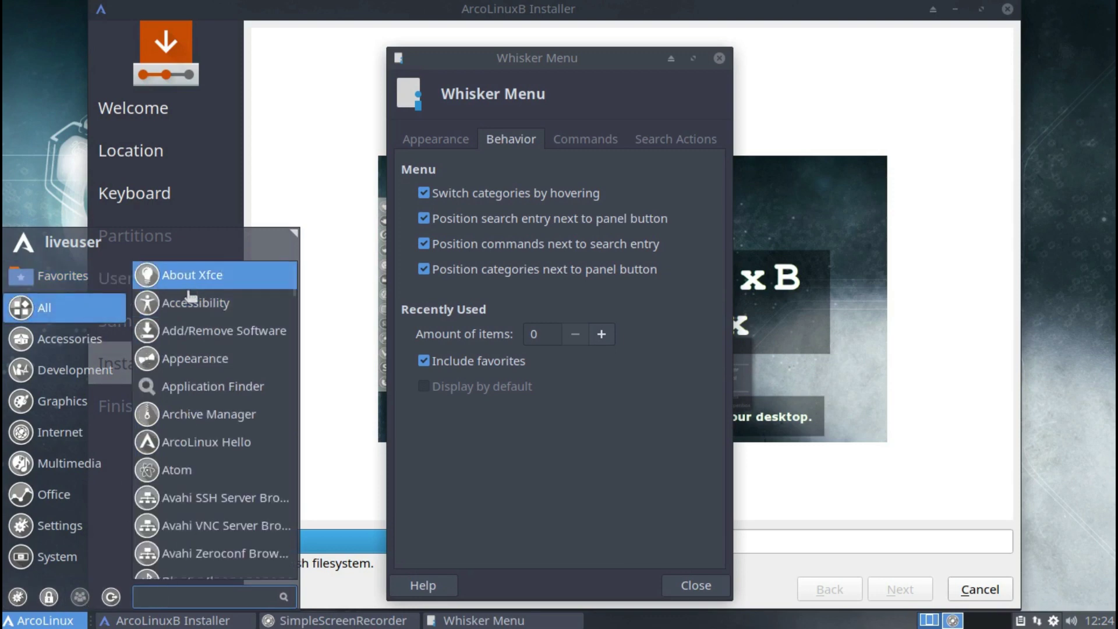
scroll(219, 431, down, 10)
scroll(245, 466, down, 12)
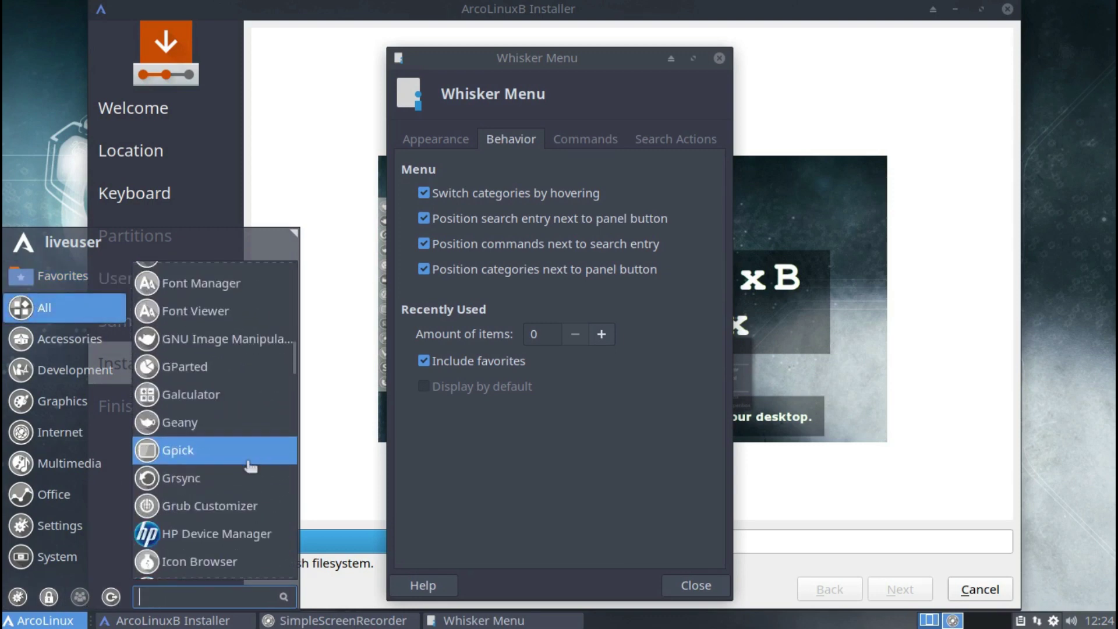
scroll(249, 468, down, 12)
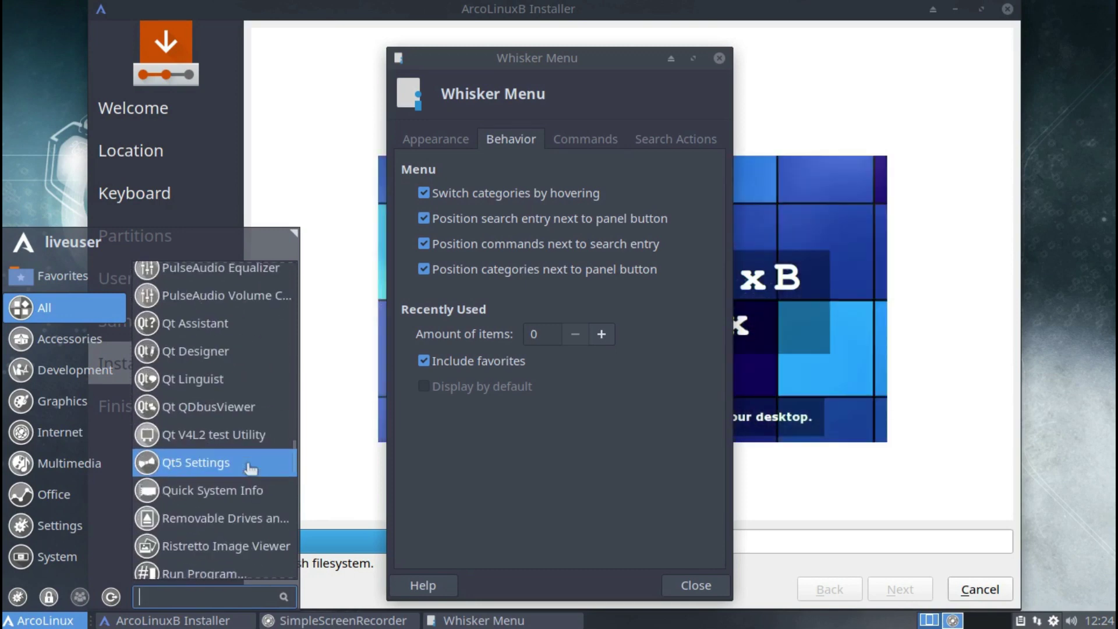
scroll(250, 466, down, 5)
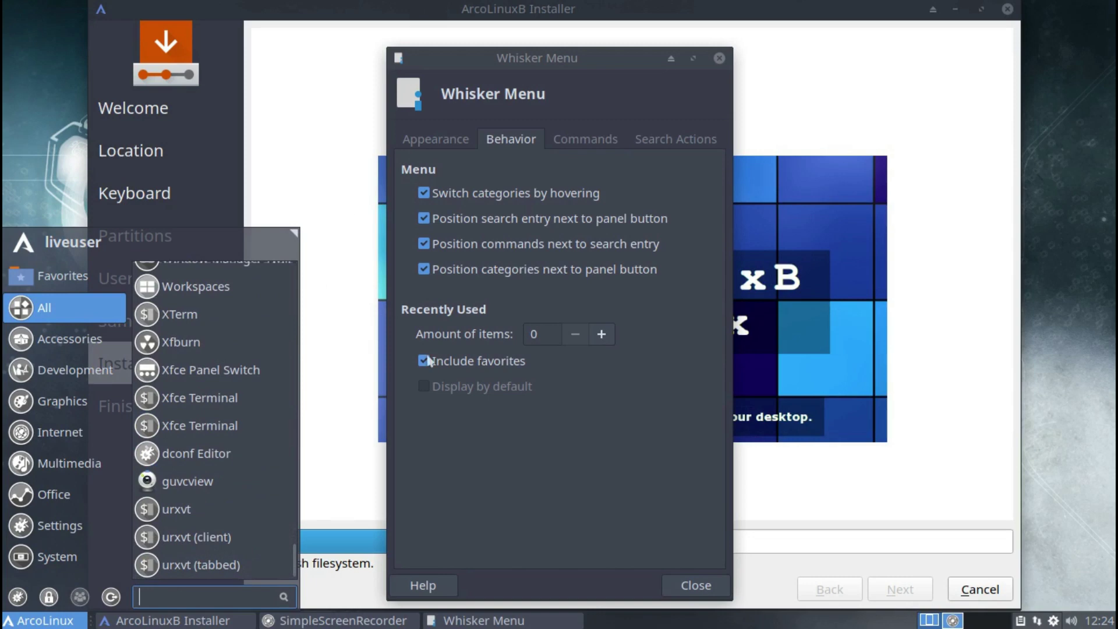
click(515, 499)
Look at the Whisker Menu's command and search action settings and close its properties
click(582, 139)
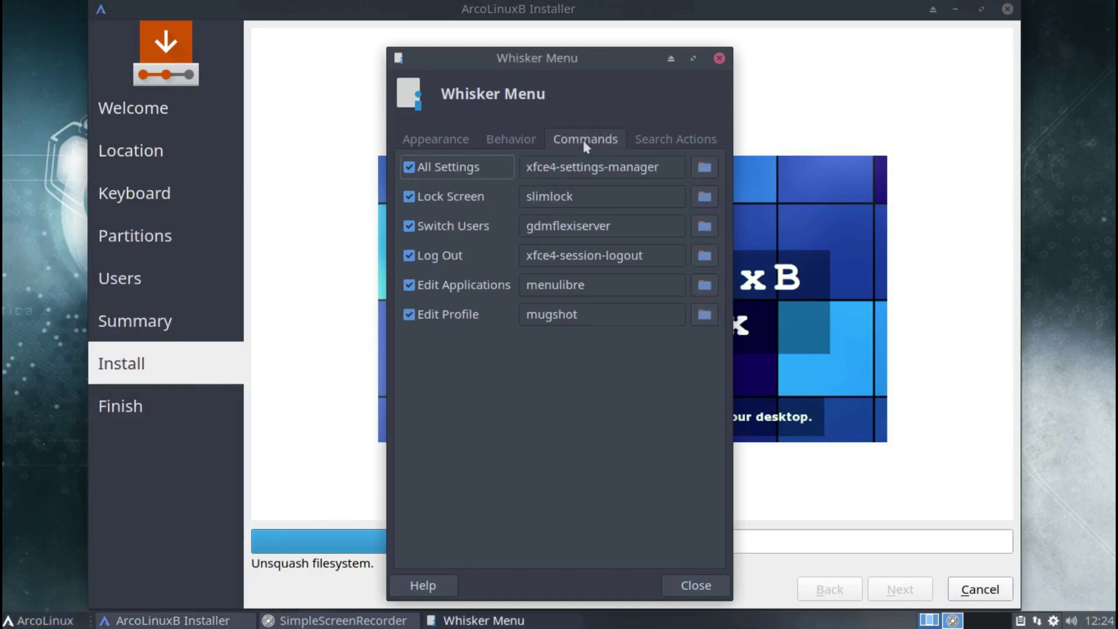
click(652, 141)
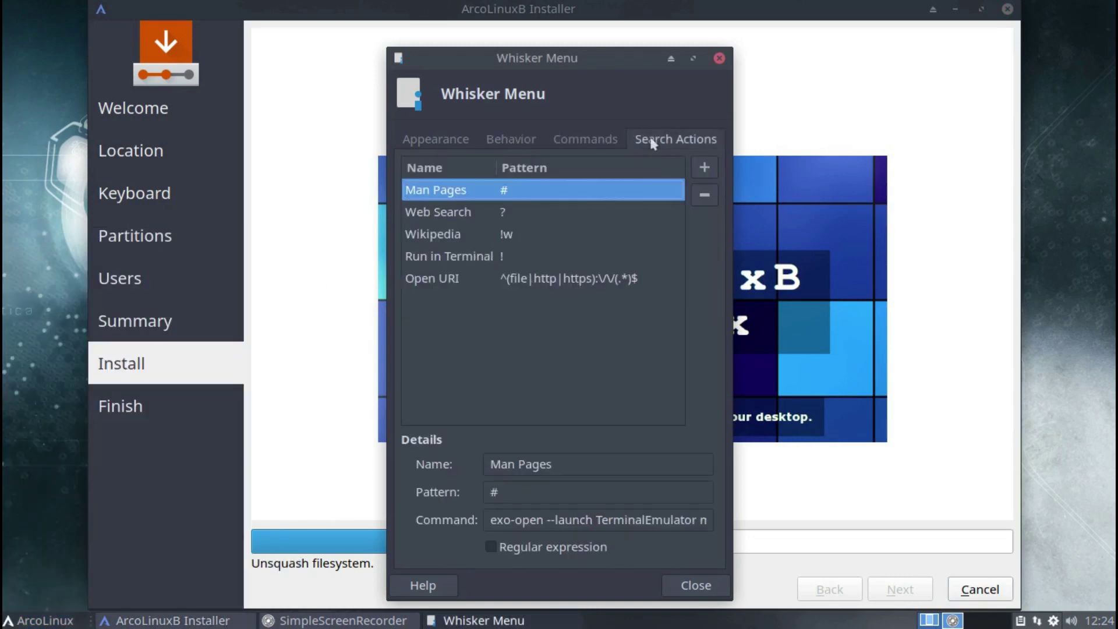
click(695, 585)
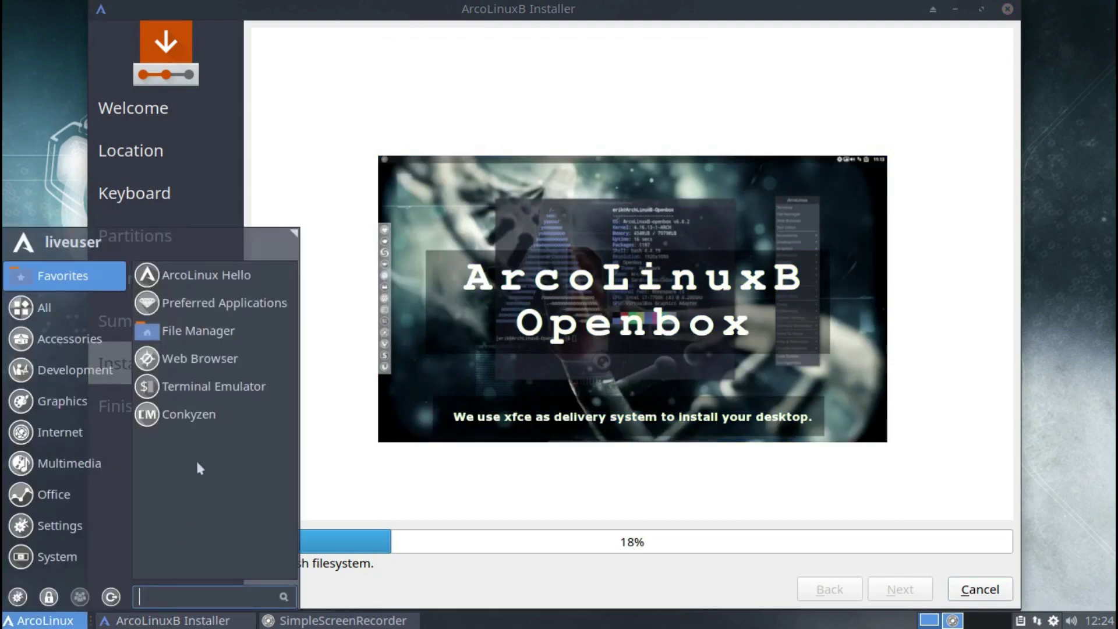
Open the file manager from the applications menu's favorites and show the hidden files in the home folder
click(259, 338)
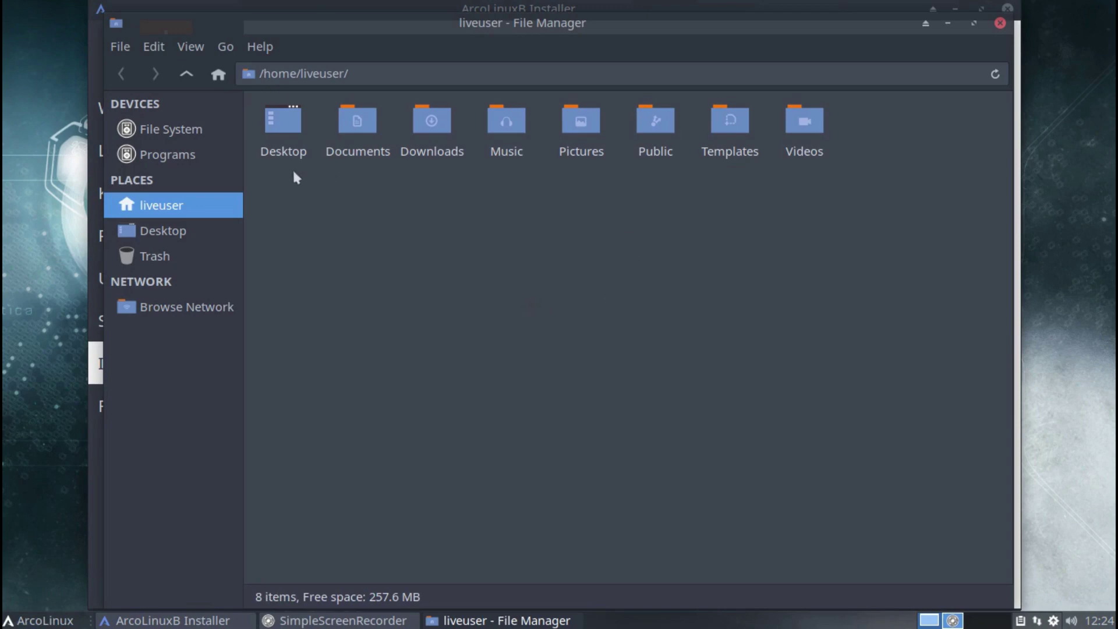
drag(261, 176, 884, 220)
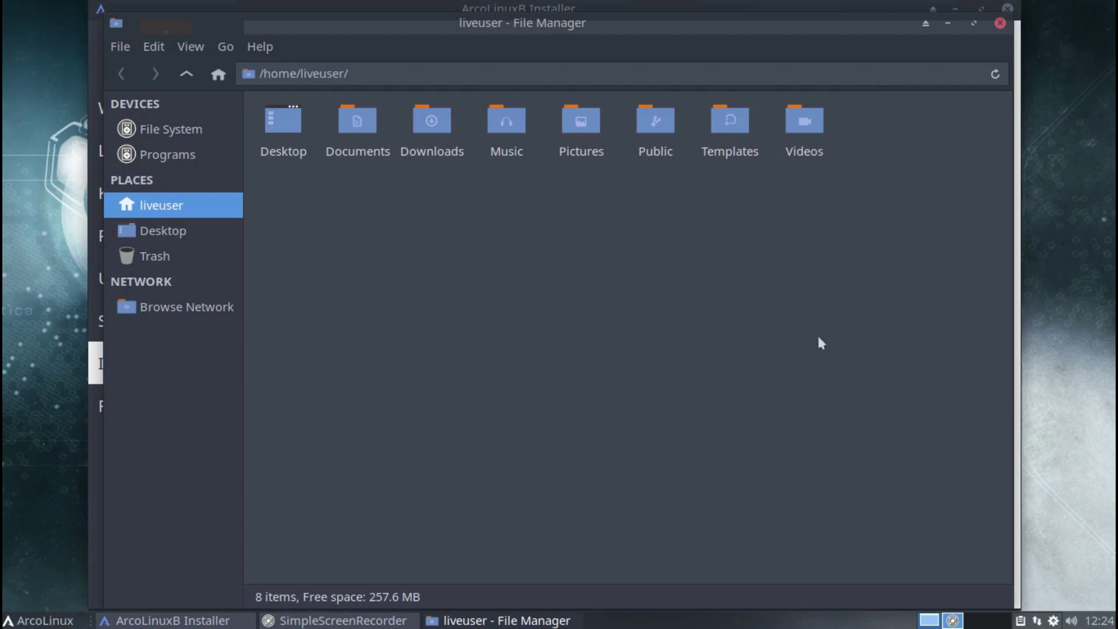
click(197, 50)
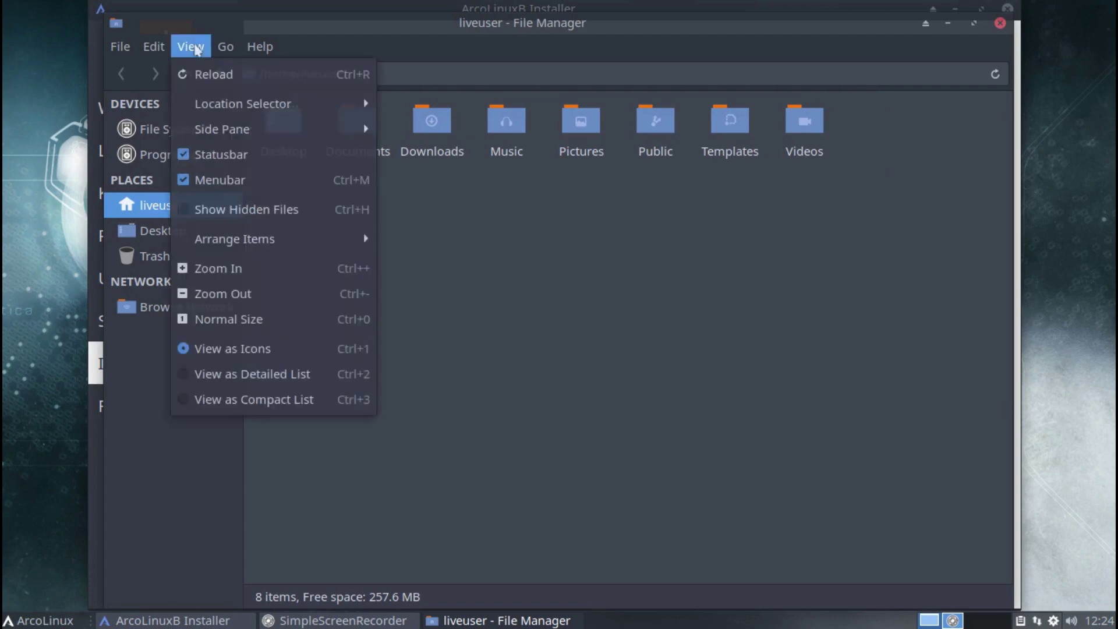
click(331, 210)
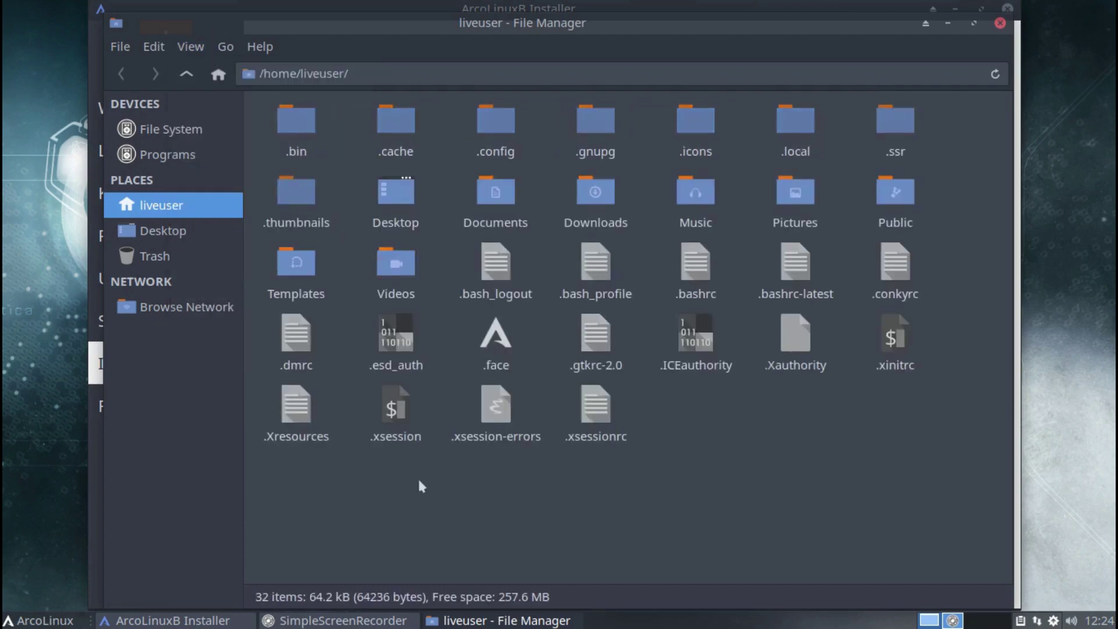
drag(266, 484, 907, 489)
Go to /usr/share in the file system and add its applications folder to the file manager's places
click(170, 129)
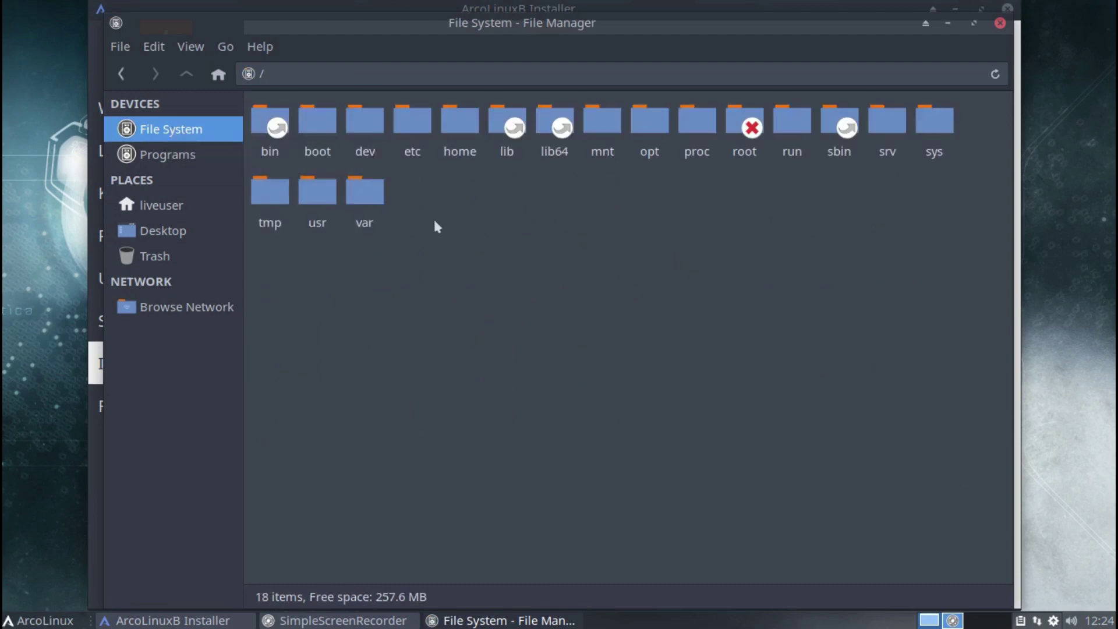
double_click(319, 198)
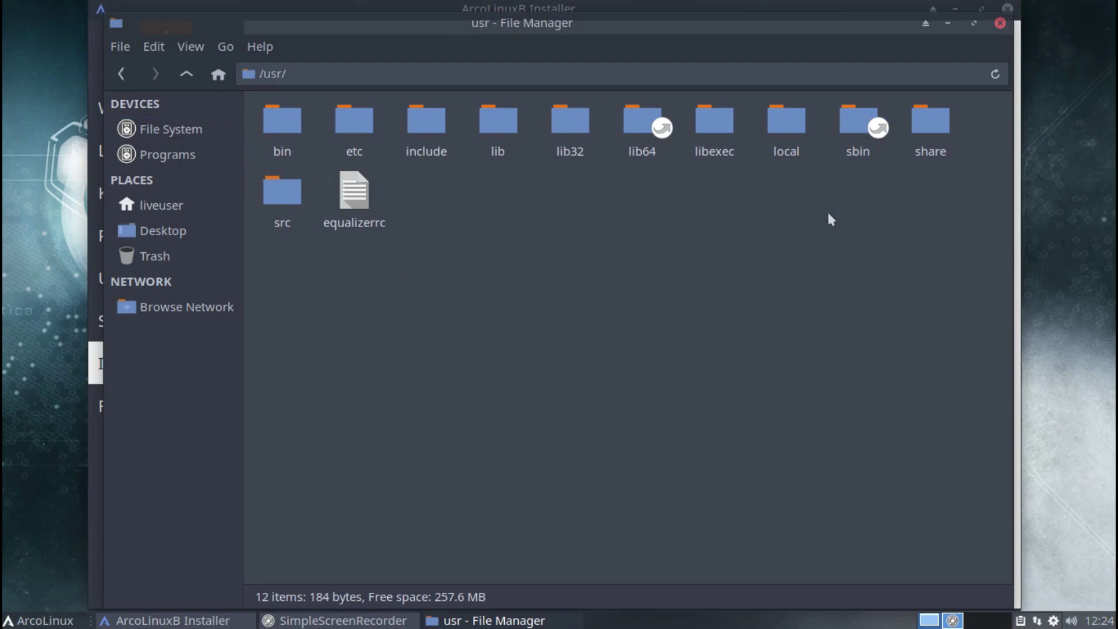
double_click(931, 134)
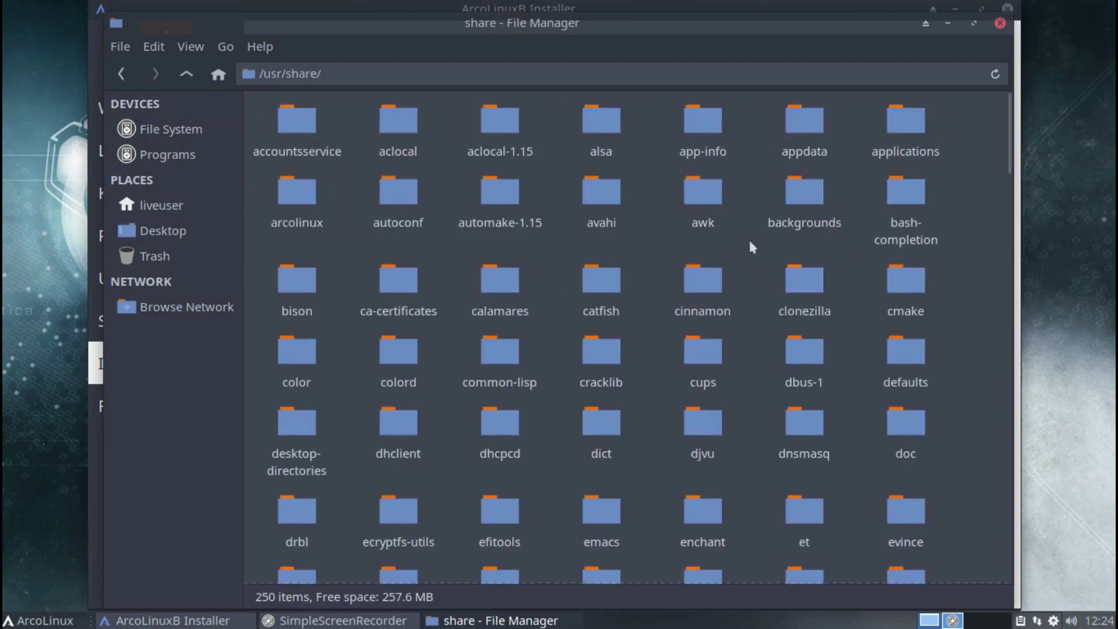
drag(903, 117, 198, 273)
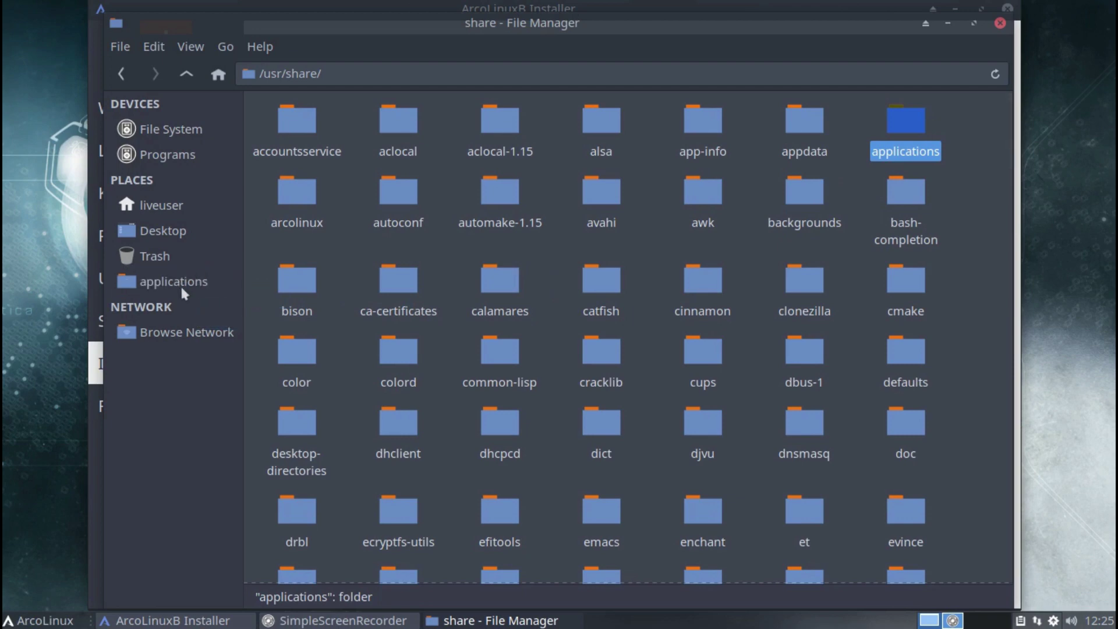
Open the applications folder from the places and examine all the application launchers in it, returning to the start of the list
click(184, 291)
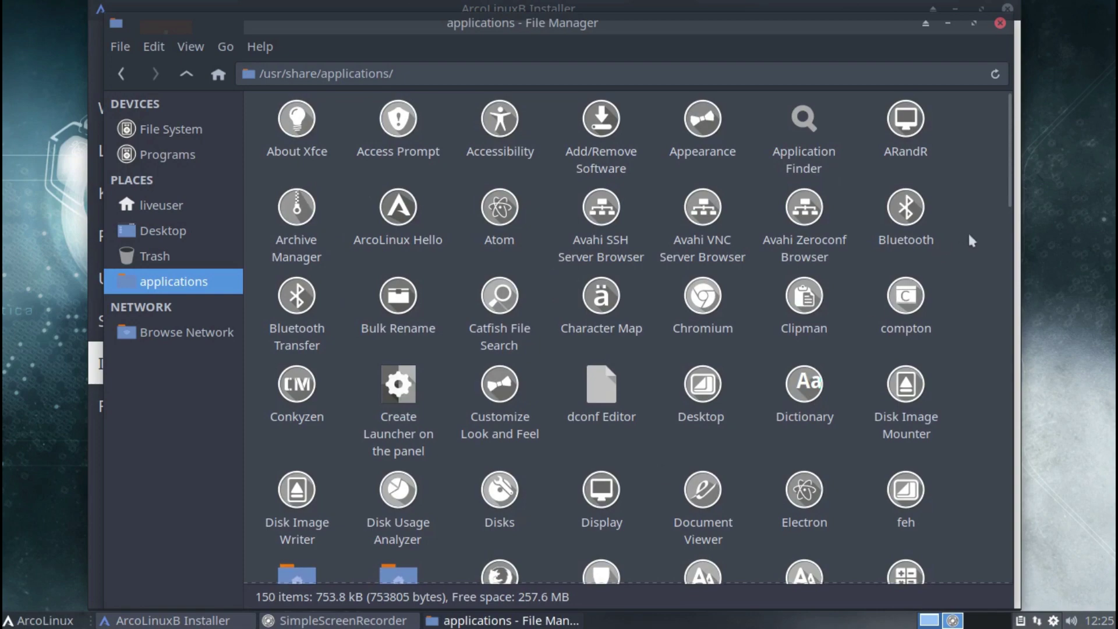
scroll(972, 241, down, 3)
scroll(974, 241, down, 2)
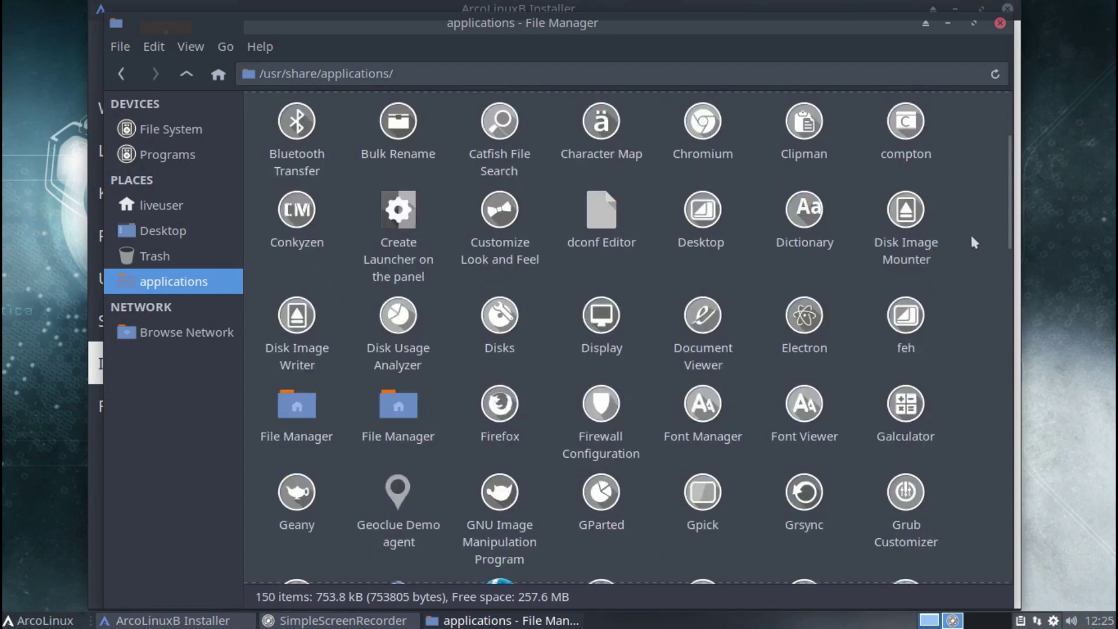
scroll(974, 241, down, 2)
scroll(971, 237, down, 2)
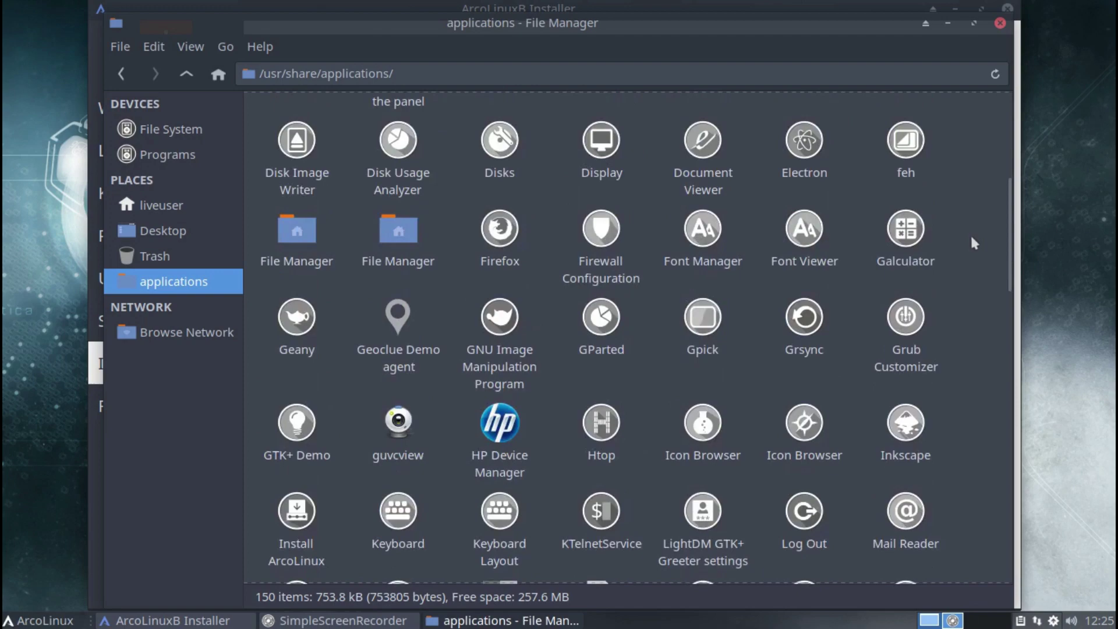
scroll(971, 237, down, 4)
scroll(972, 243, down, 2)
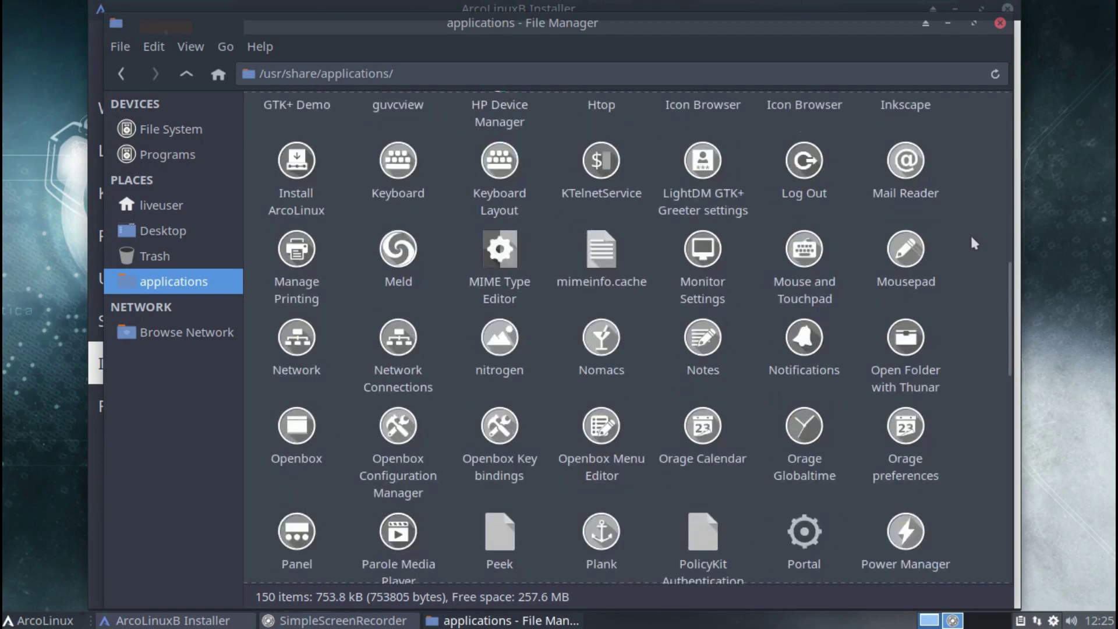
scroll(972, 243, down, 3)
scroll(972, 240, down, 1)
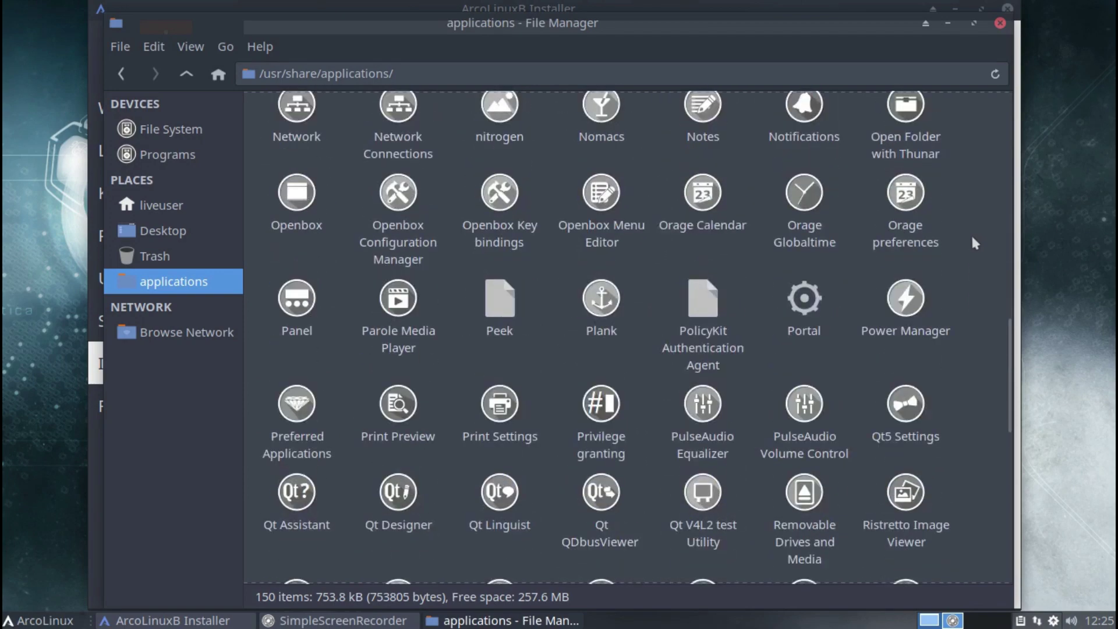
scroll(972, 240, down, 2)
scroll(975, 243, down, 2)
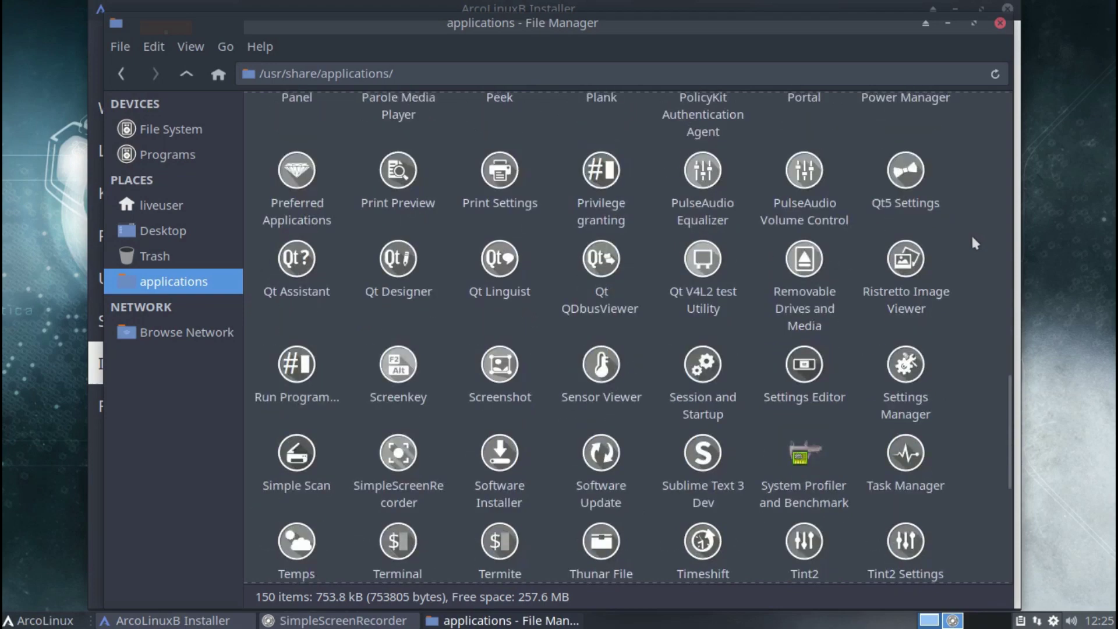
scroll(976, 244, down, 2)
scroll(976, 243, down, 4)
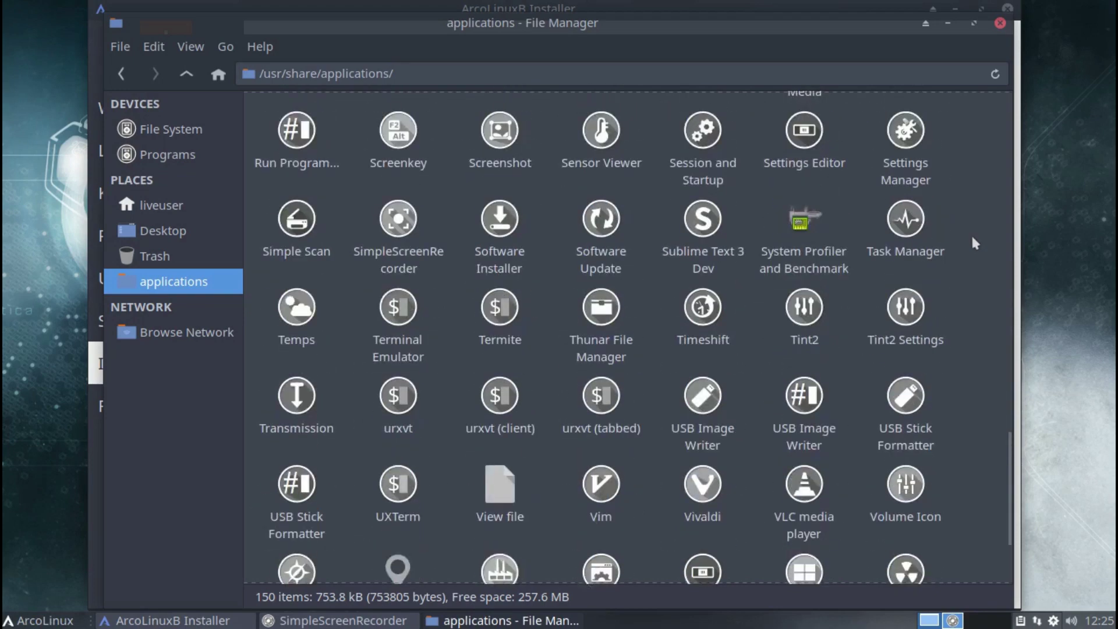
scroll(976, 243, down, 1)
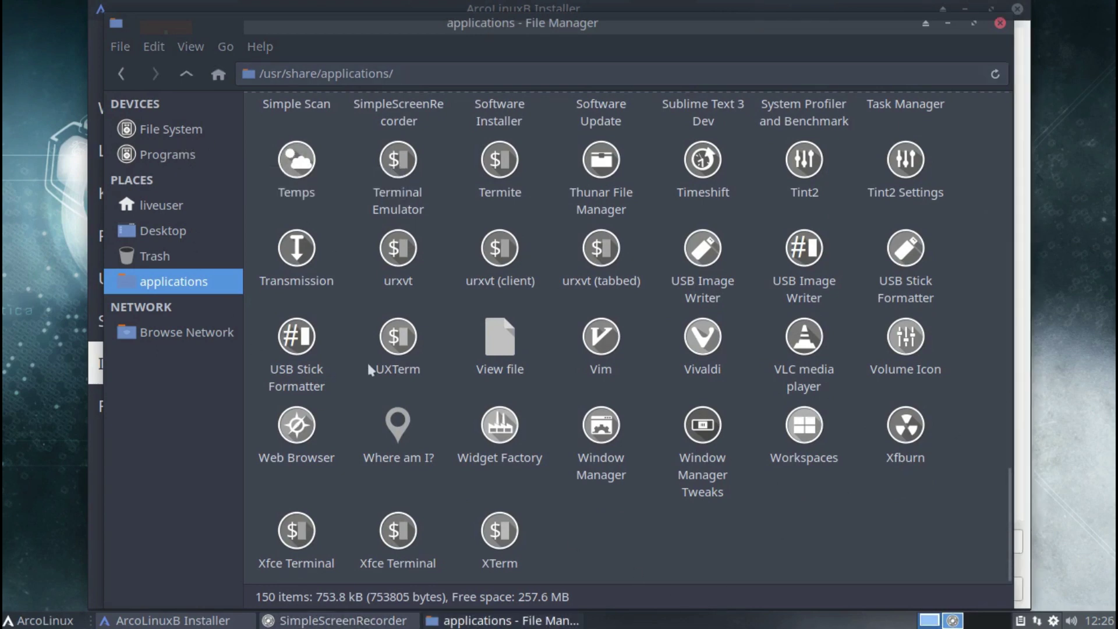
scroll(353, 365, up, 3)
scroll(352, 365, up, 12)
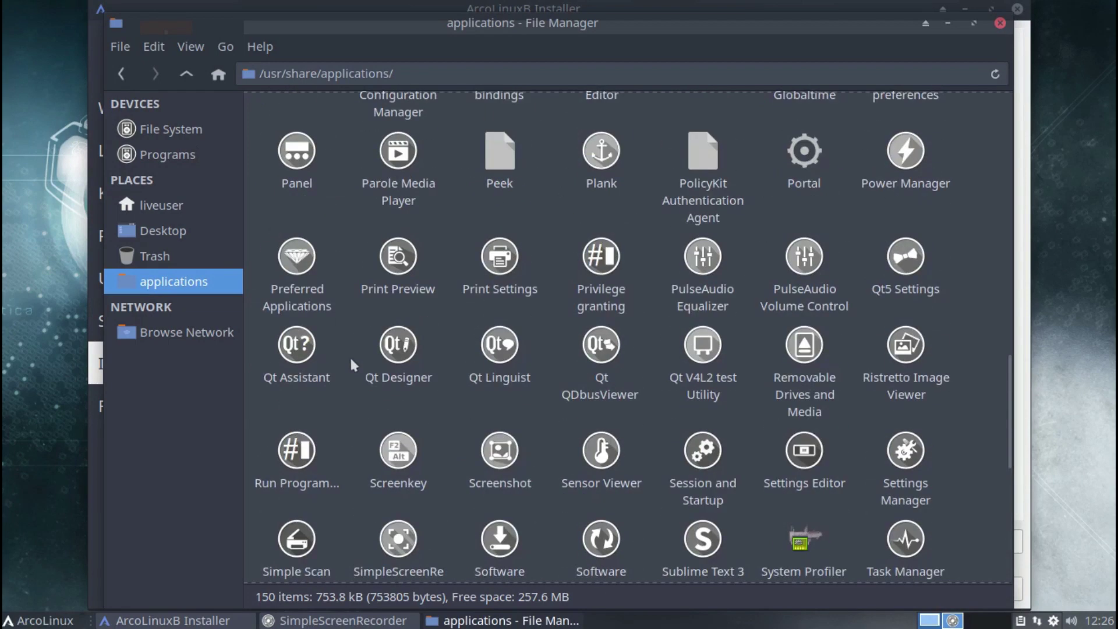
scroll(352, 365, up, 10)
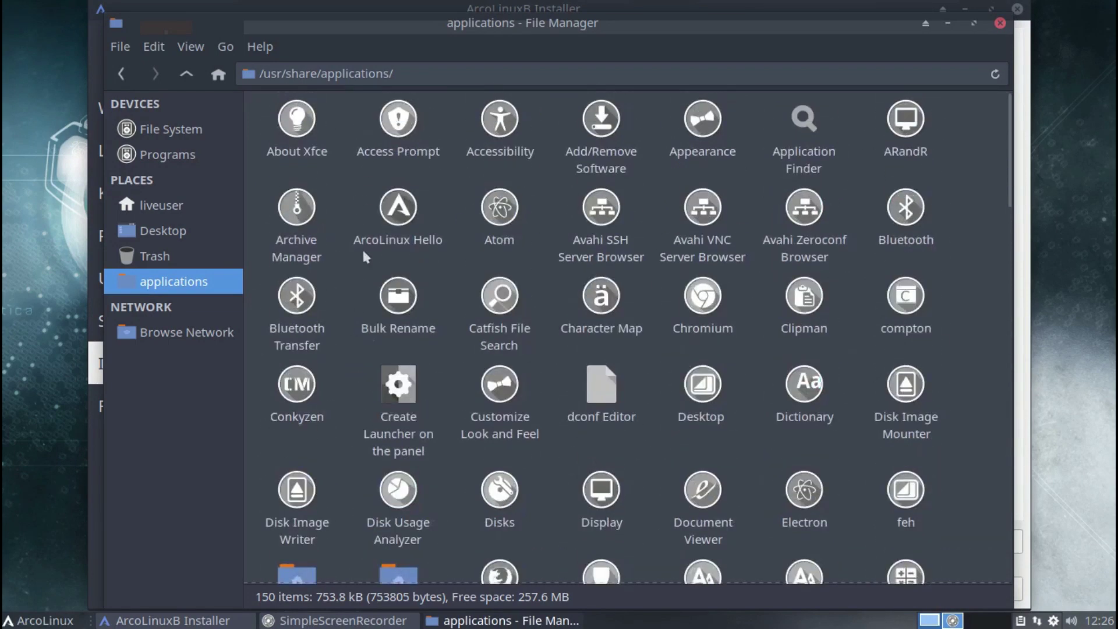
Launch Appearance from the applications folder and look through the available desktop styles
double_click(705, 130)
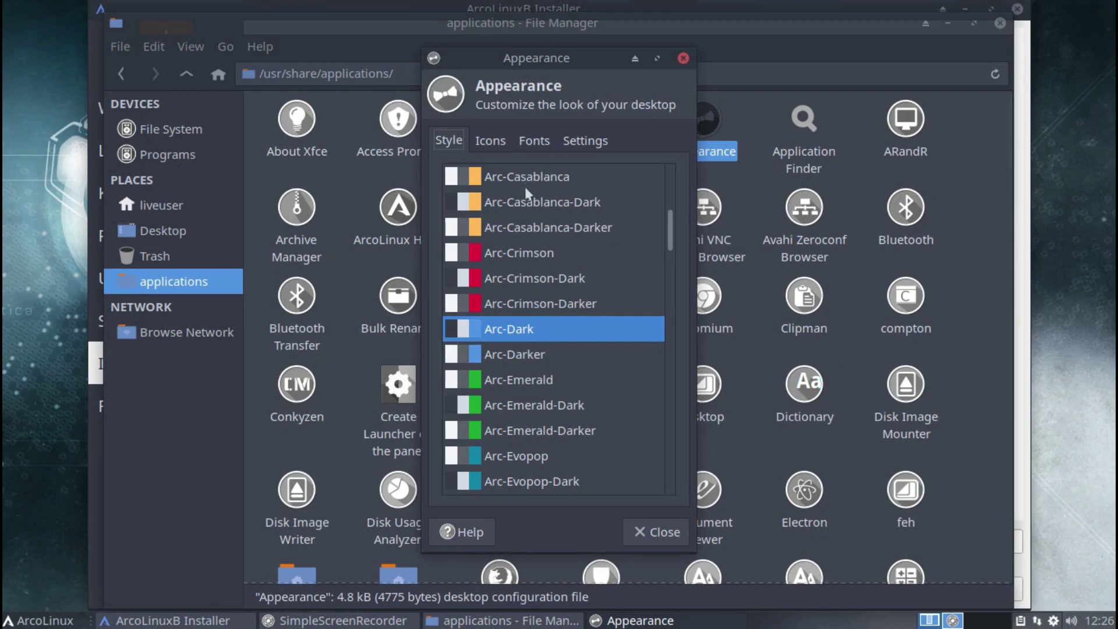
scroll(522, 395, down, 15)
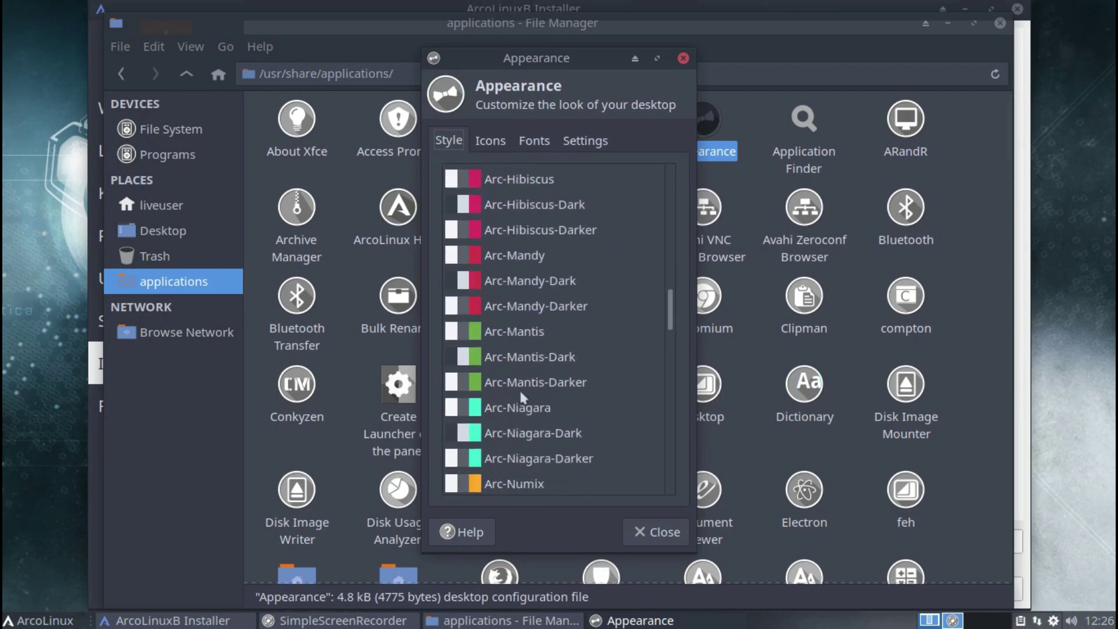
scroll(521, 395, down, 15)
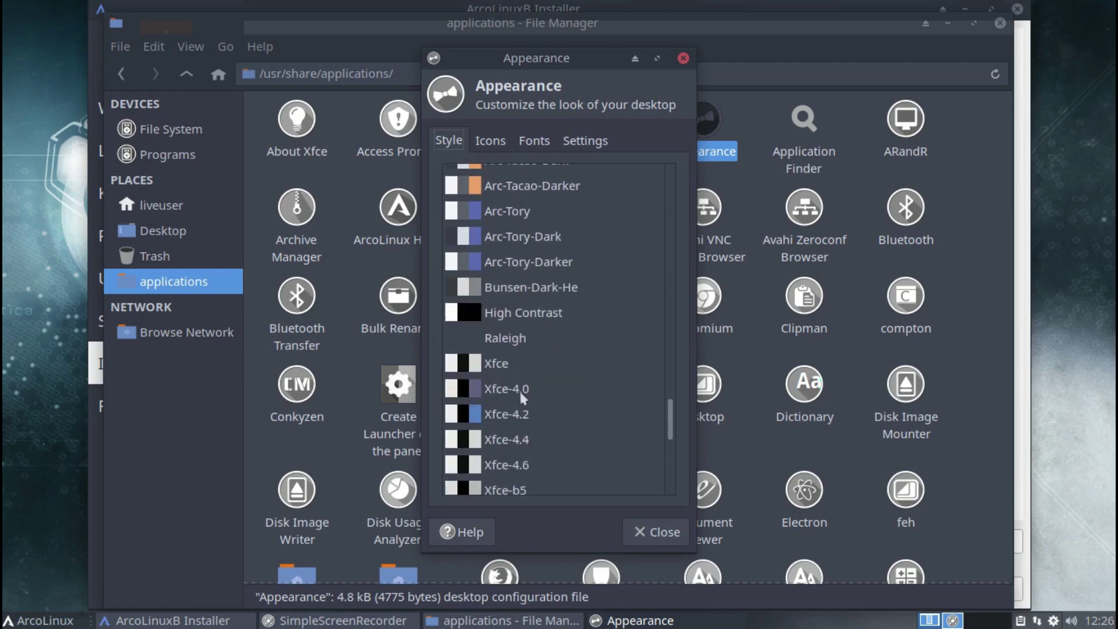
scroll(521, 394, up, 15)
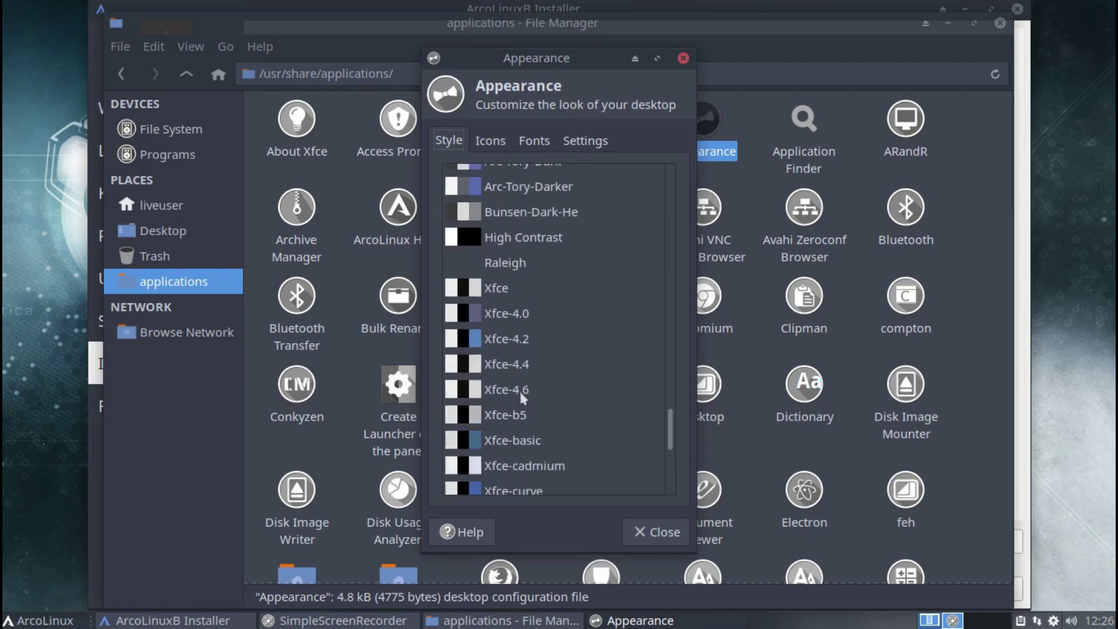
scroll(521, 398, up, 10)
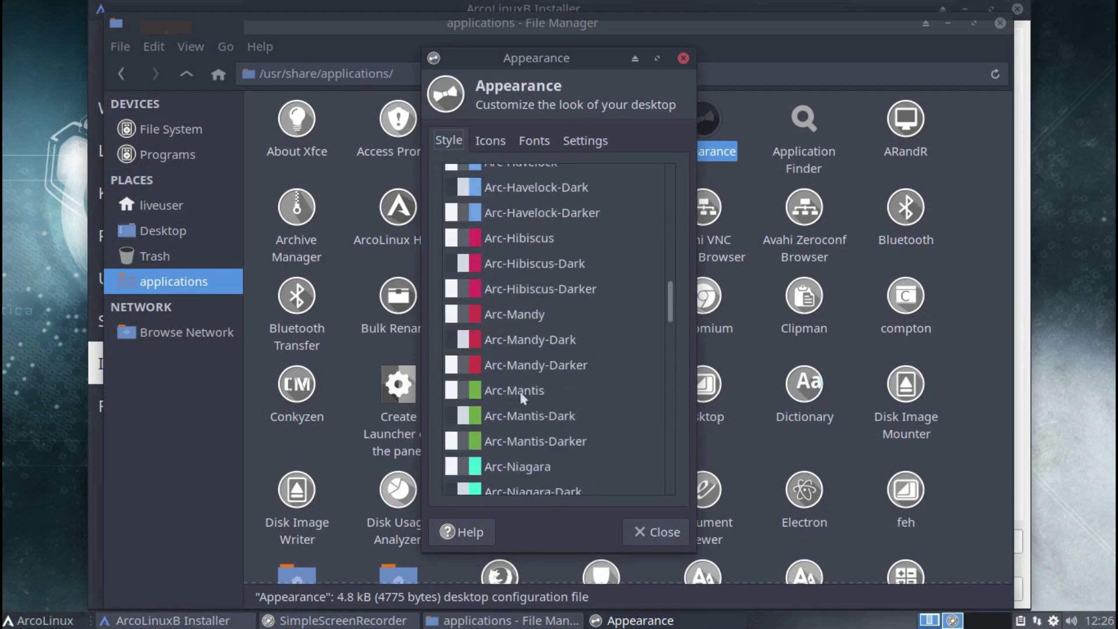
scroll(521, 395, up, 6)
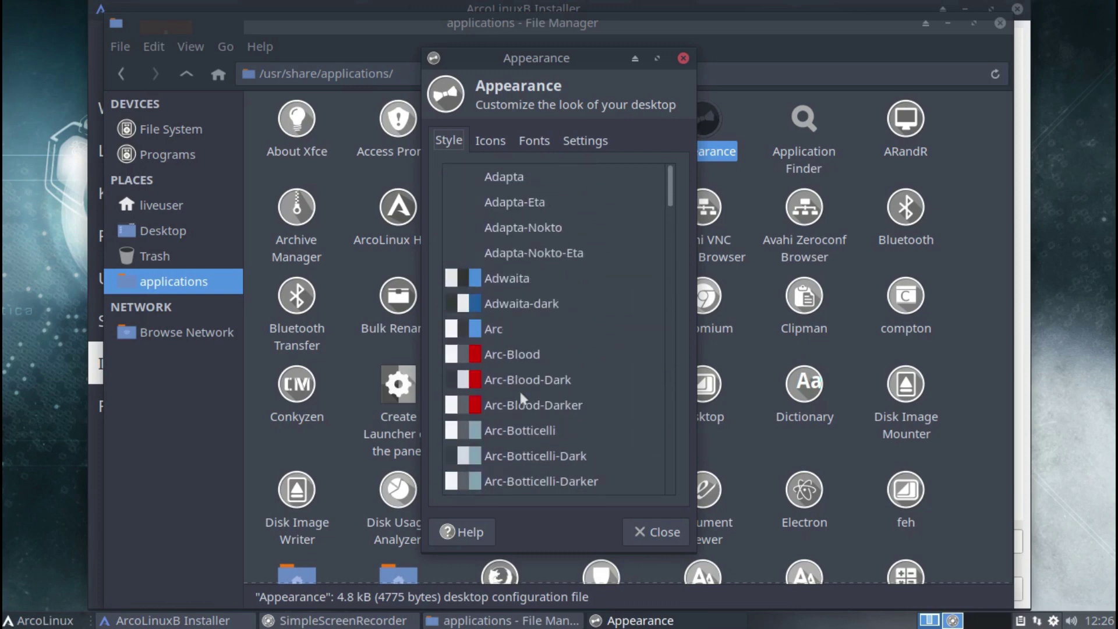
scroll(515, 239, down, 2)
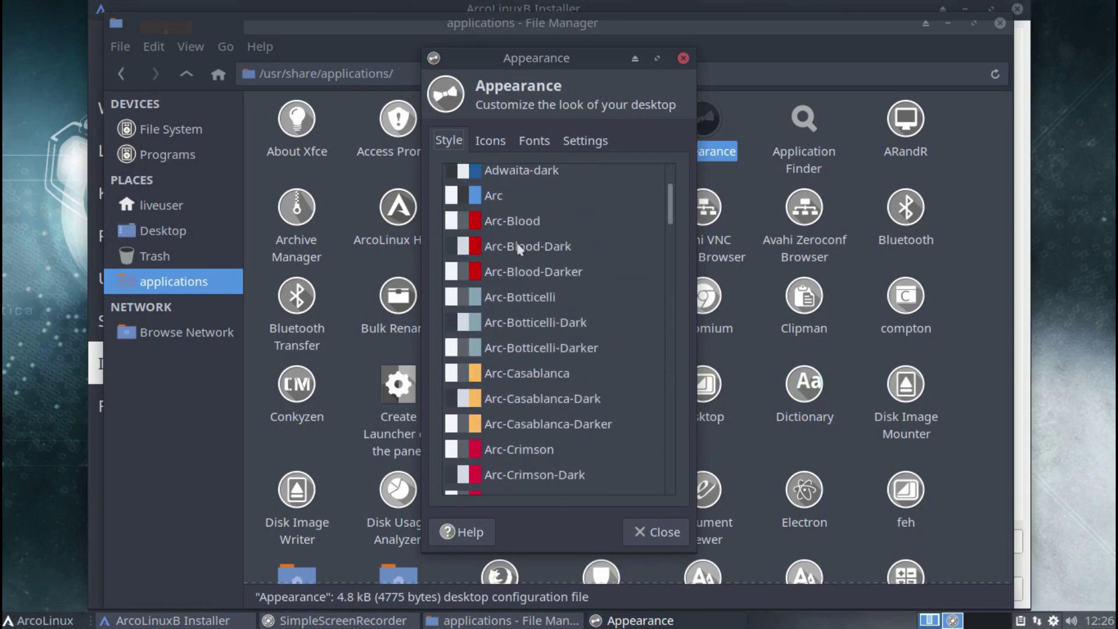
Look through the whole list of available icon themes in Appearance, from Adwaita down to the Surfn themes
click(493, 139)
scroll(534, 271, up, 8)
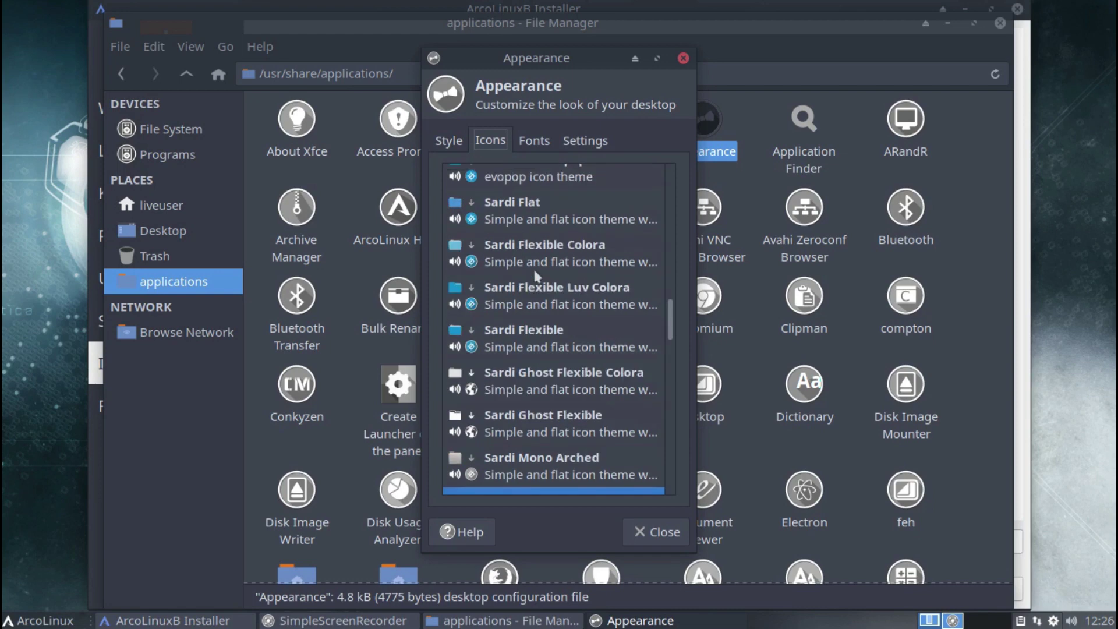
scroll(536, 275, up, 10)
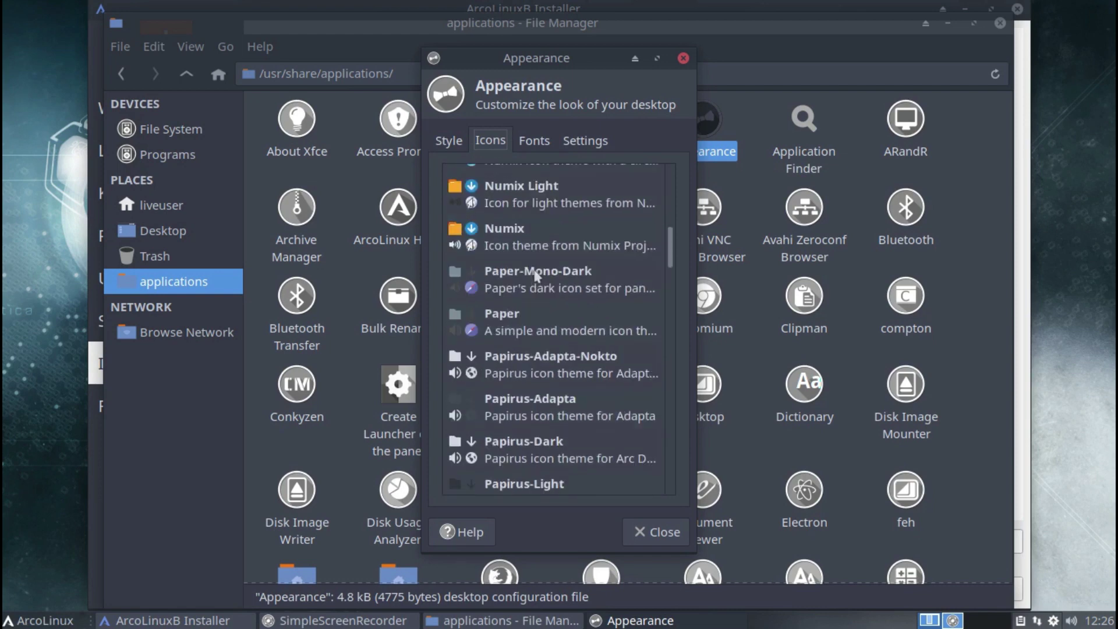
scroll(536, 275, up, 4)
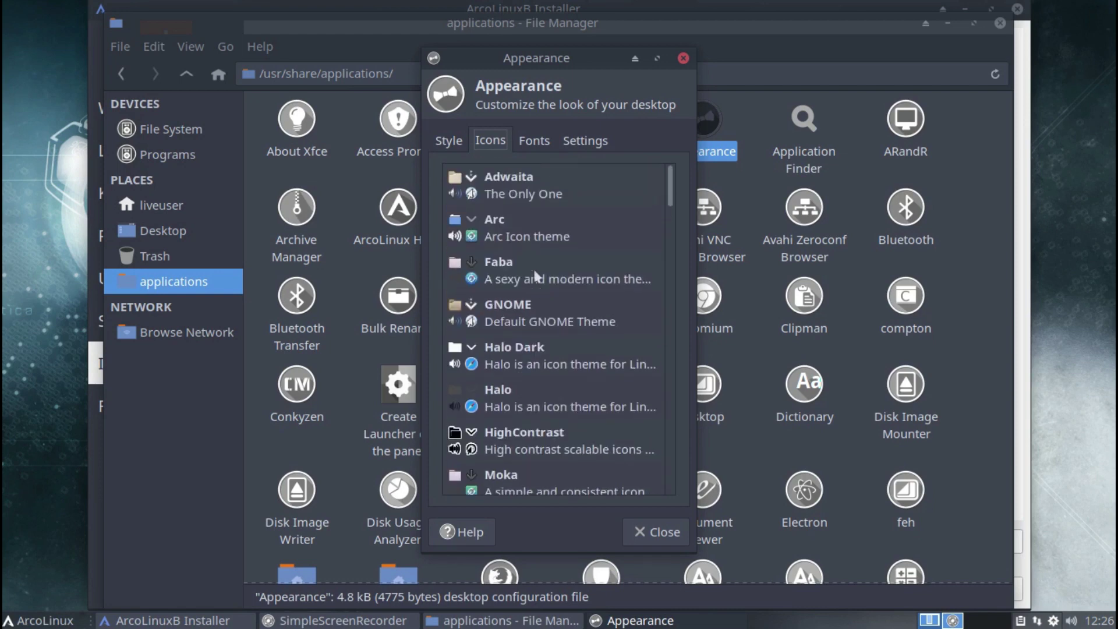
scroll(535, 275, down, 10)
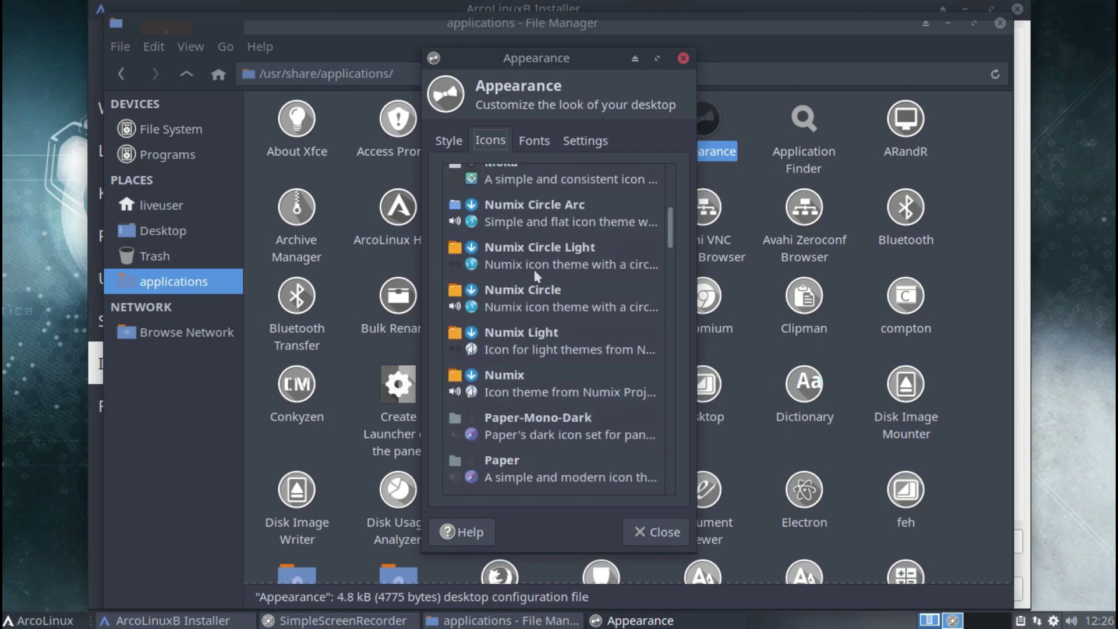
scroll(535, 275, down, 8)
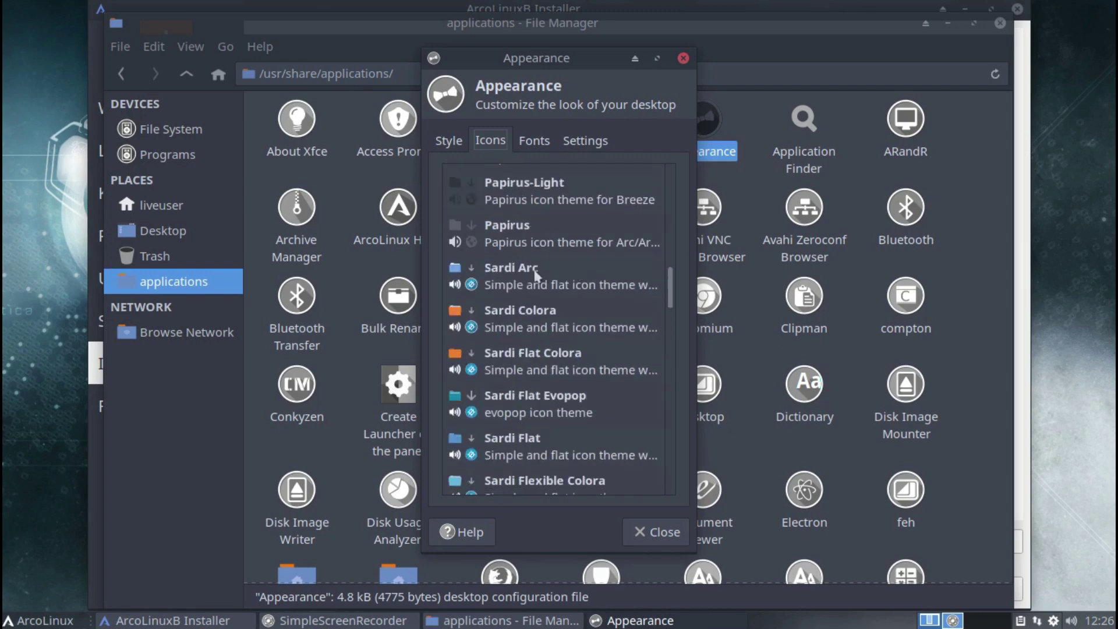
scroll(535, 275, down, 5)
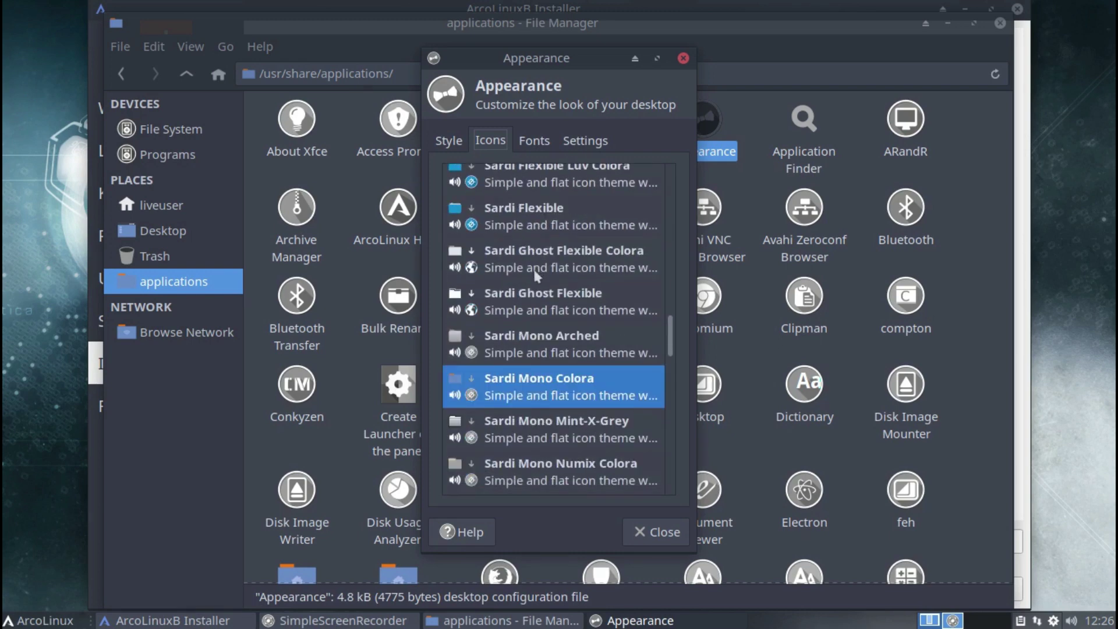
scroll(535, 274, down, 3)
scroll(535, 276, down, 10)
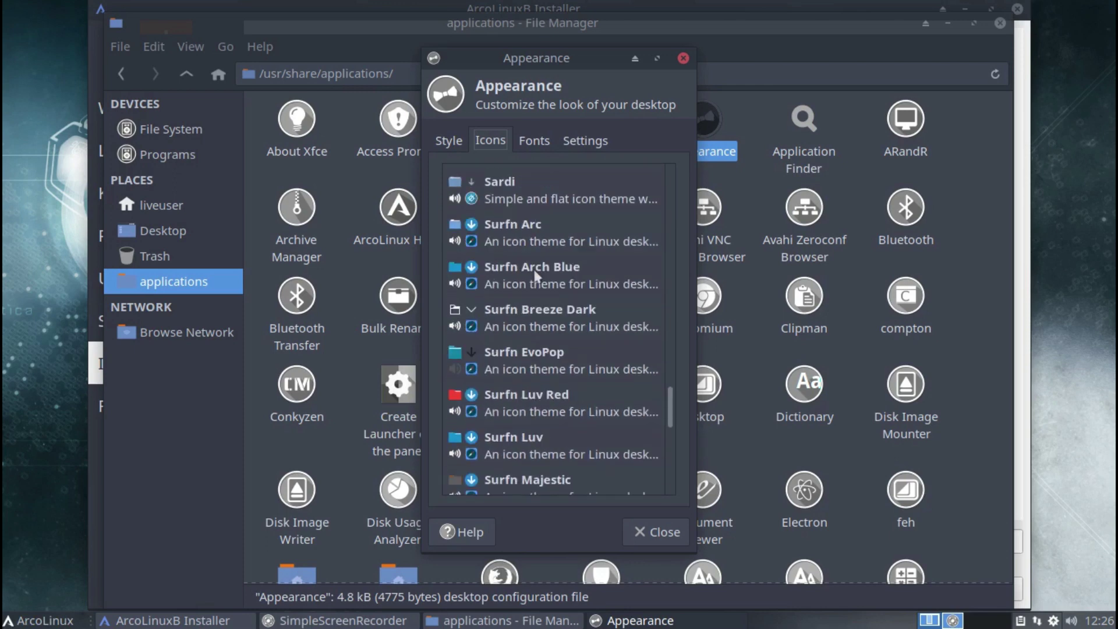
scroll(536, 276, down, 7)
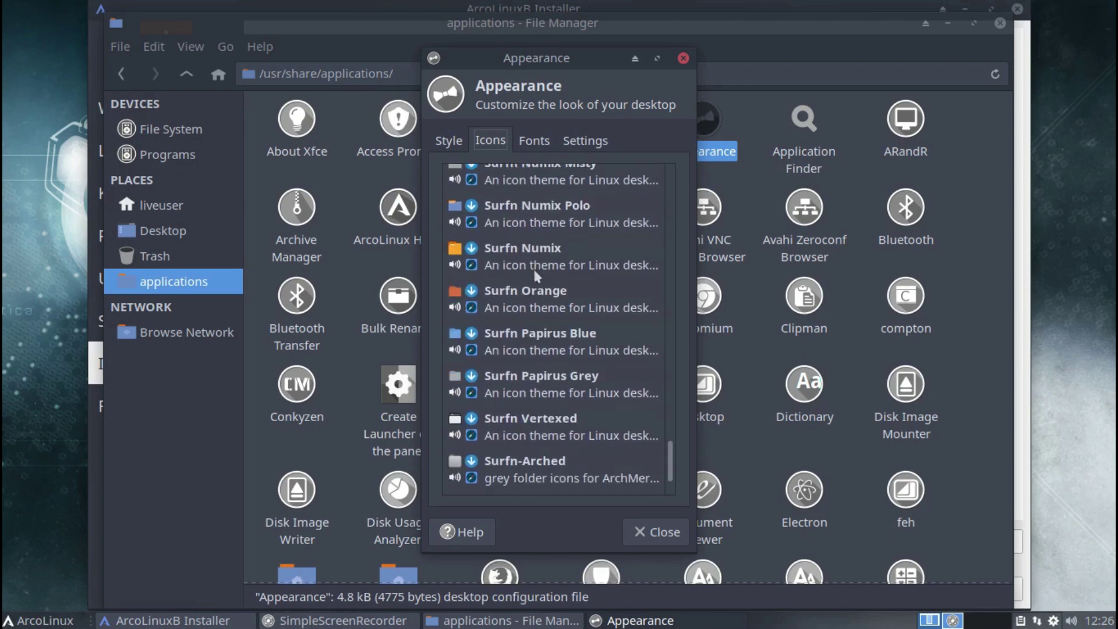
Review the font and general settings in Appearance, toggling Show images on buttons off and back on, and close the dialog
click(541, 140)
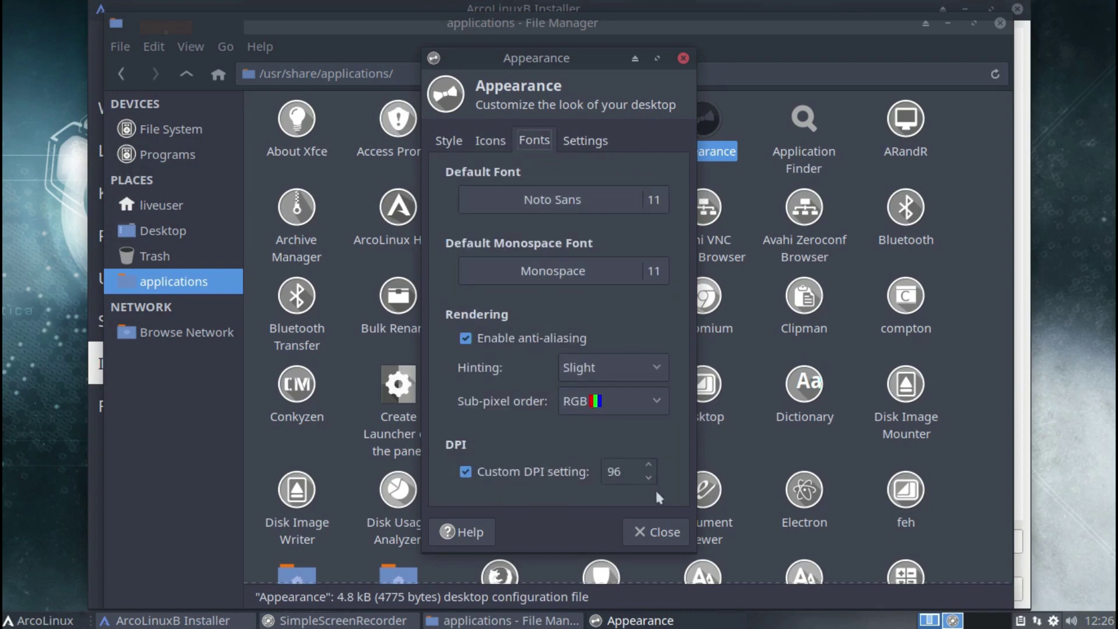
click(576, 141)
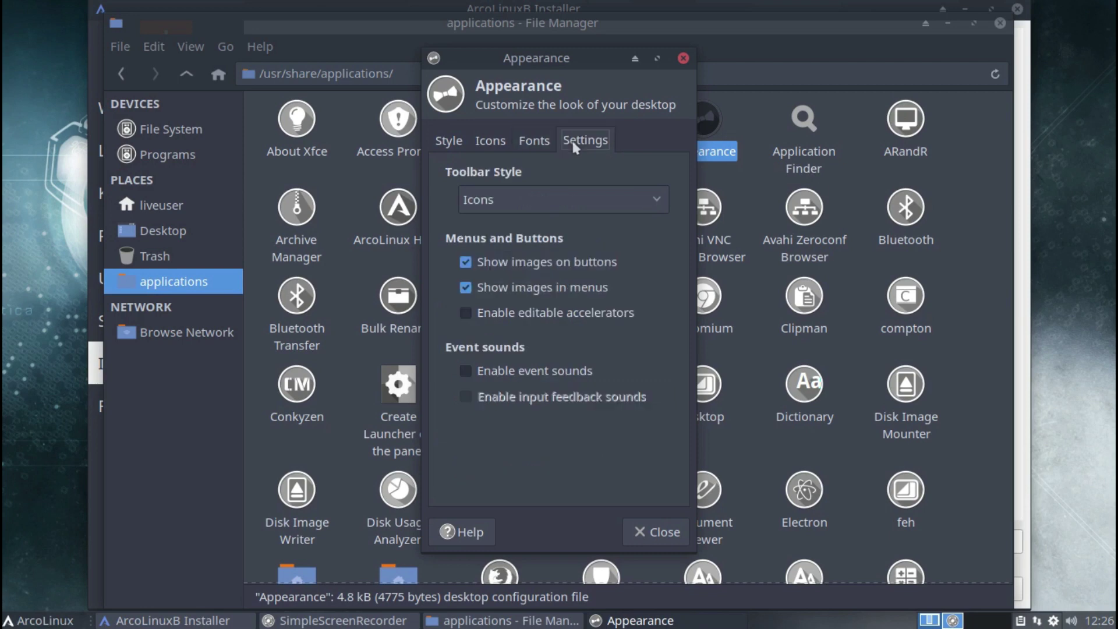
click(465, 261)
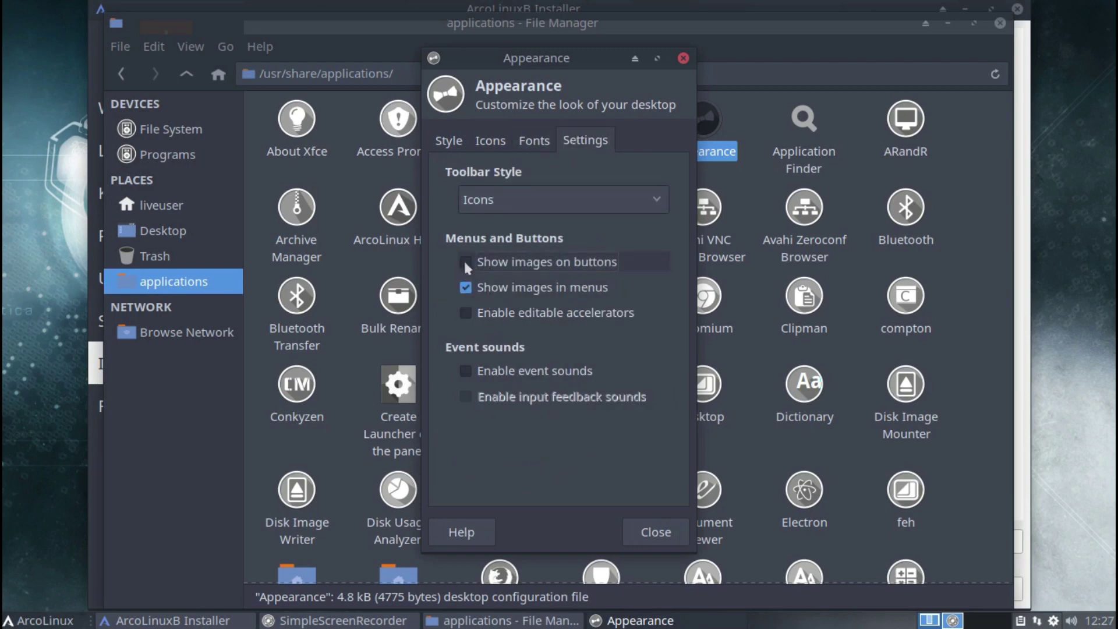
click(465, 262)
click(637, 526)
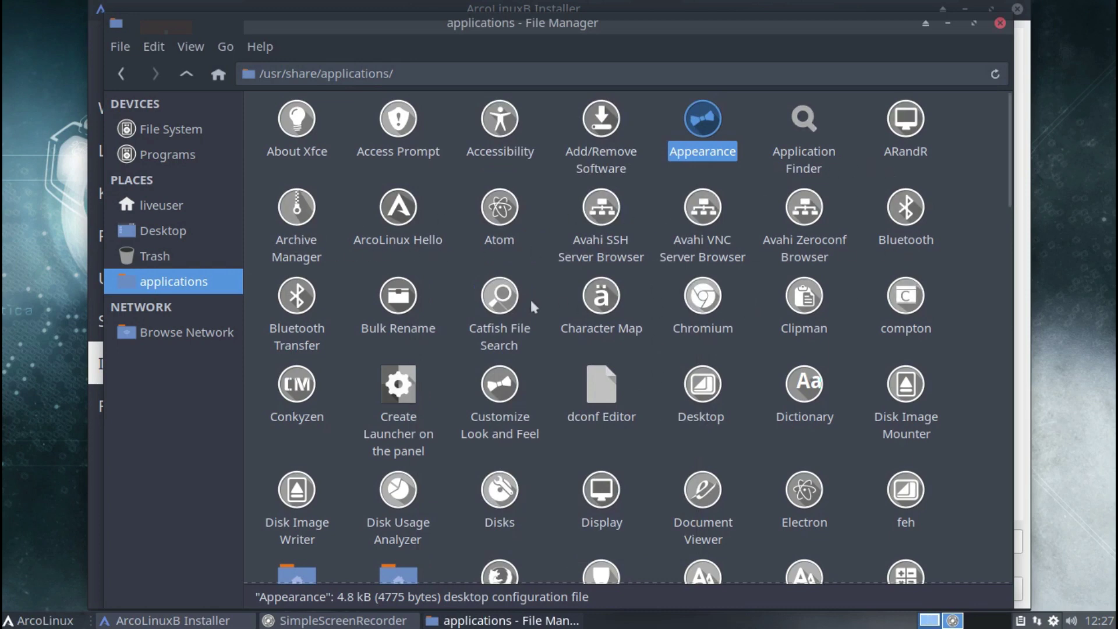
Launch Customize Look and Feel from the applications folder and look through the available widget styles, returning to Arc-Dark
double_click(507, 394)
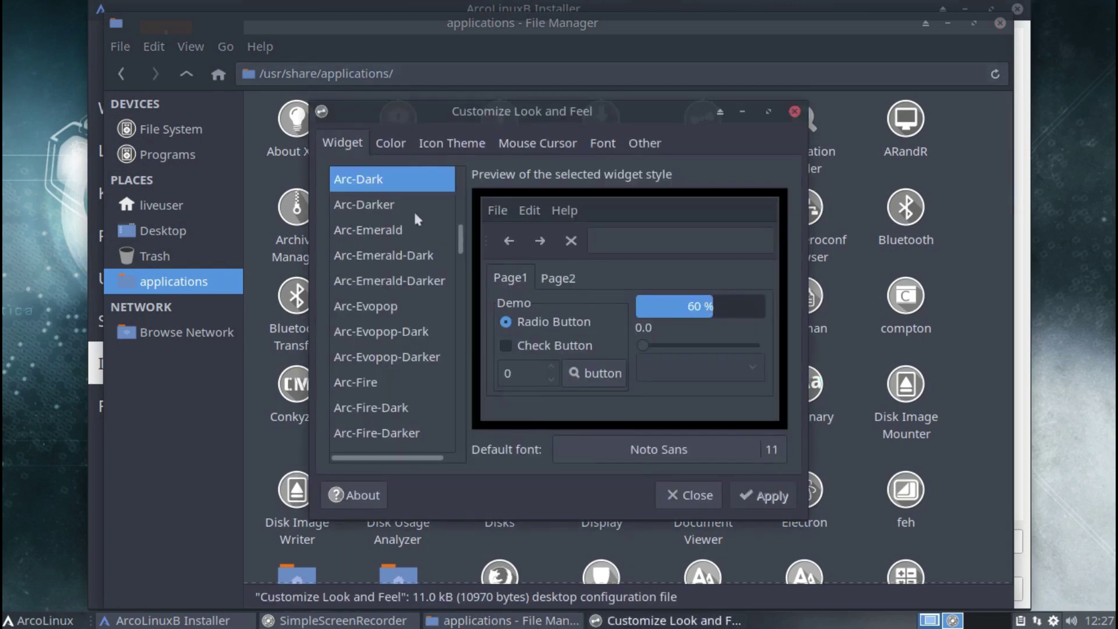
scroll(367, 322, down, 8)
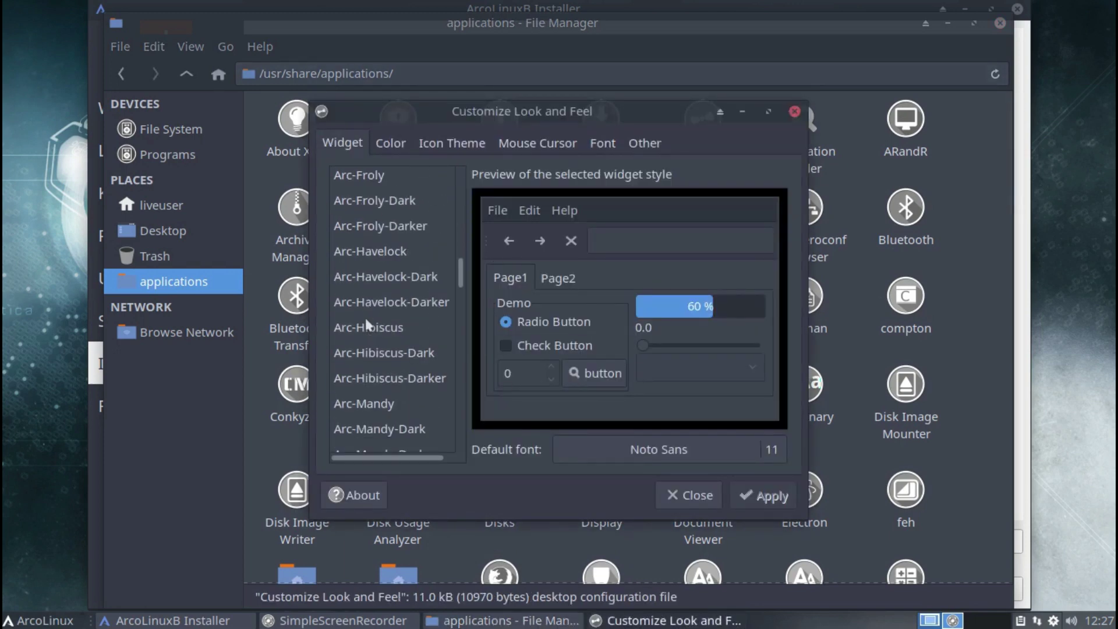
scroll(365, 319, down, 7)
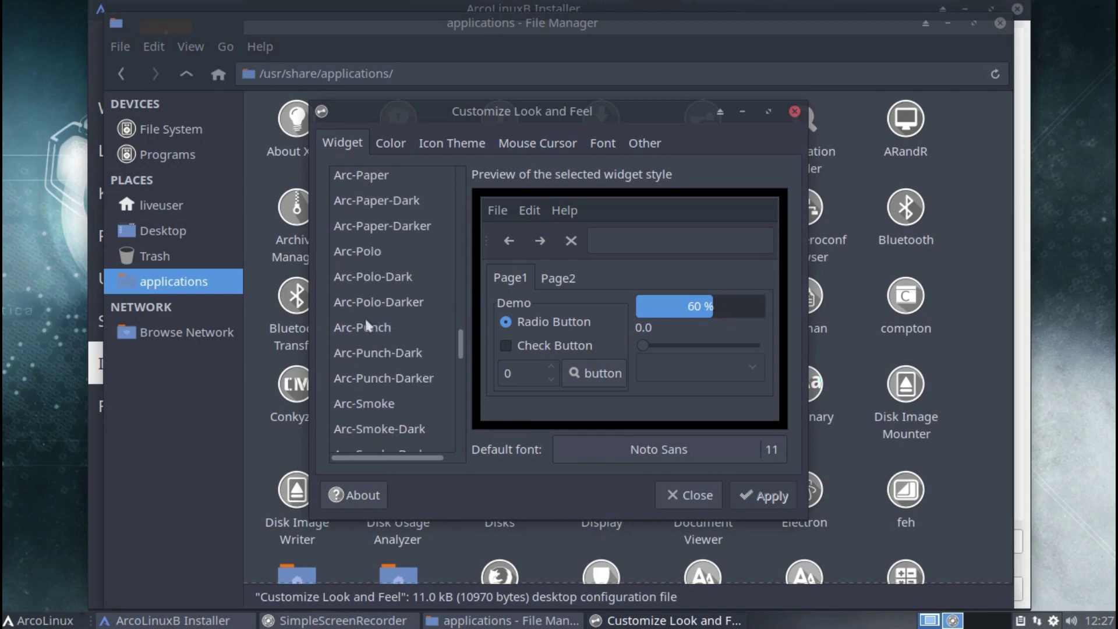
scroll(367, 323, down, 6)
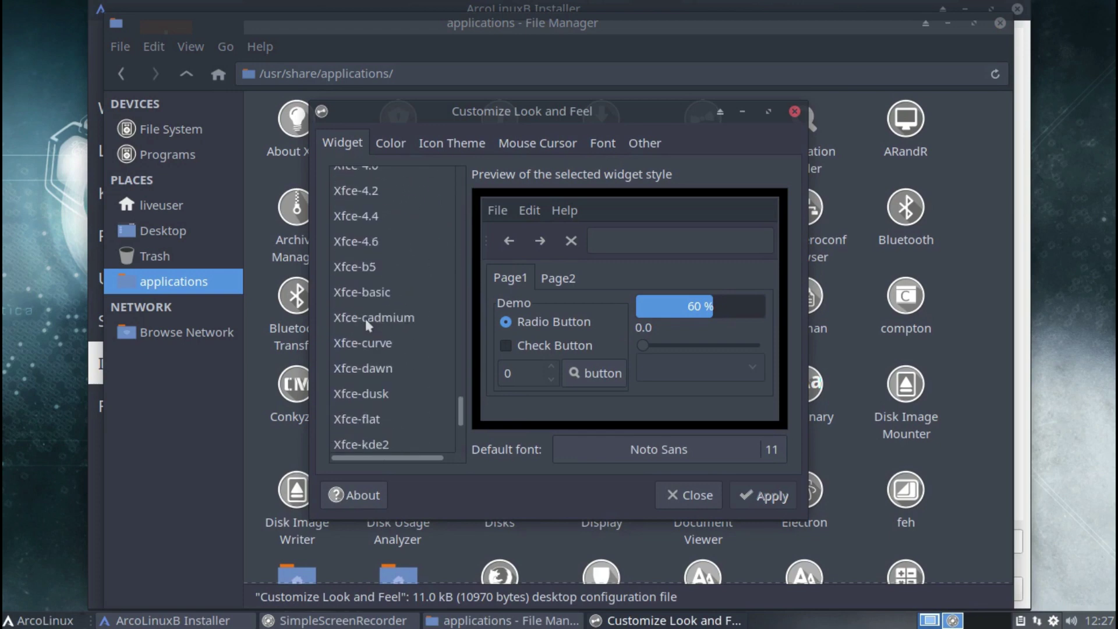
scroll(365, 319, up, 7)
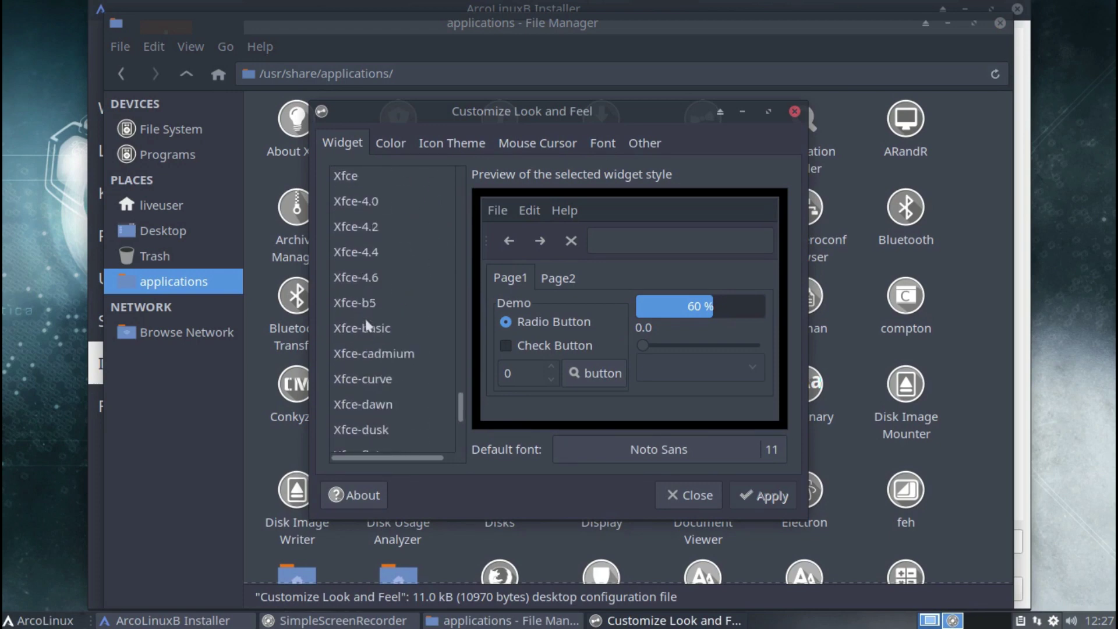
scroll(367, 324, up, 9)
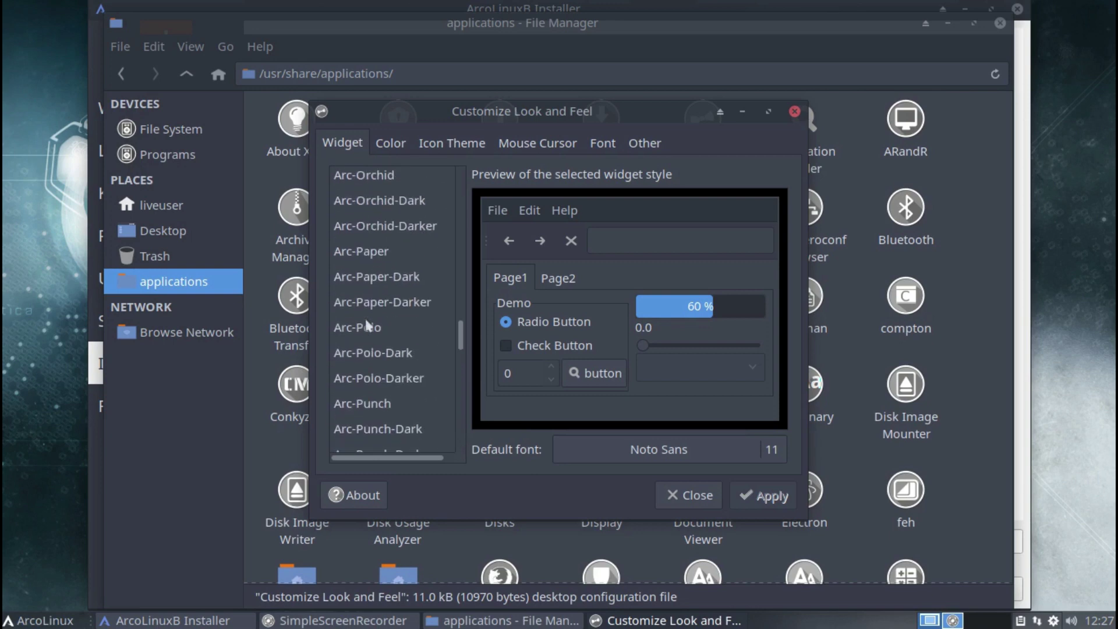
scroll(366, 320, up, 9)
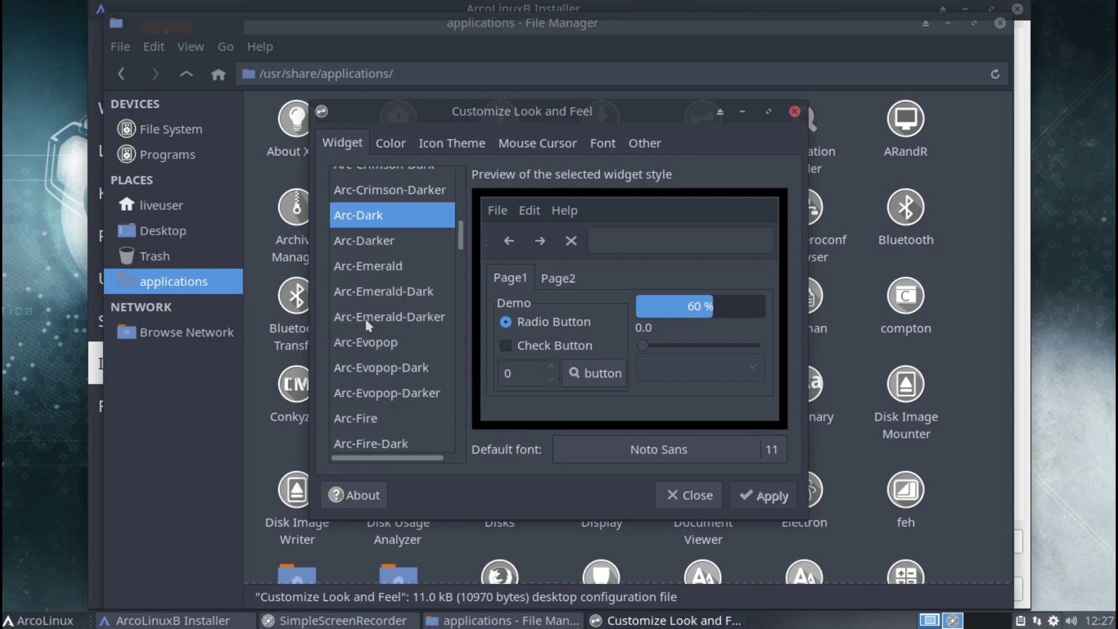
Check the color scheme options and browse the icon themes up to the start of the list
click(398, 144)
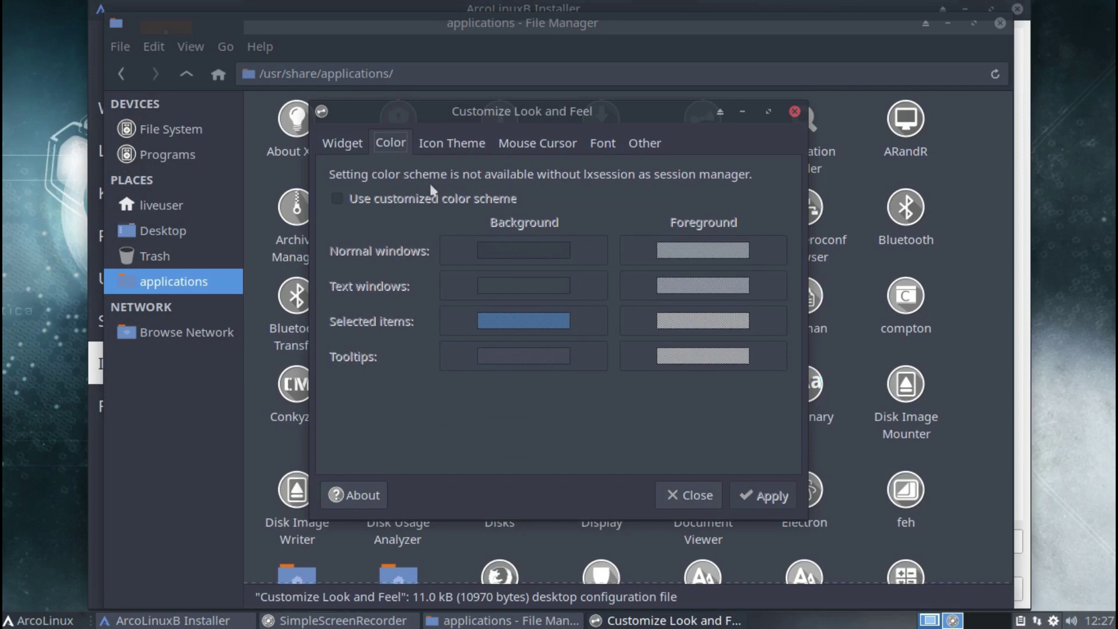
click(461, 145)
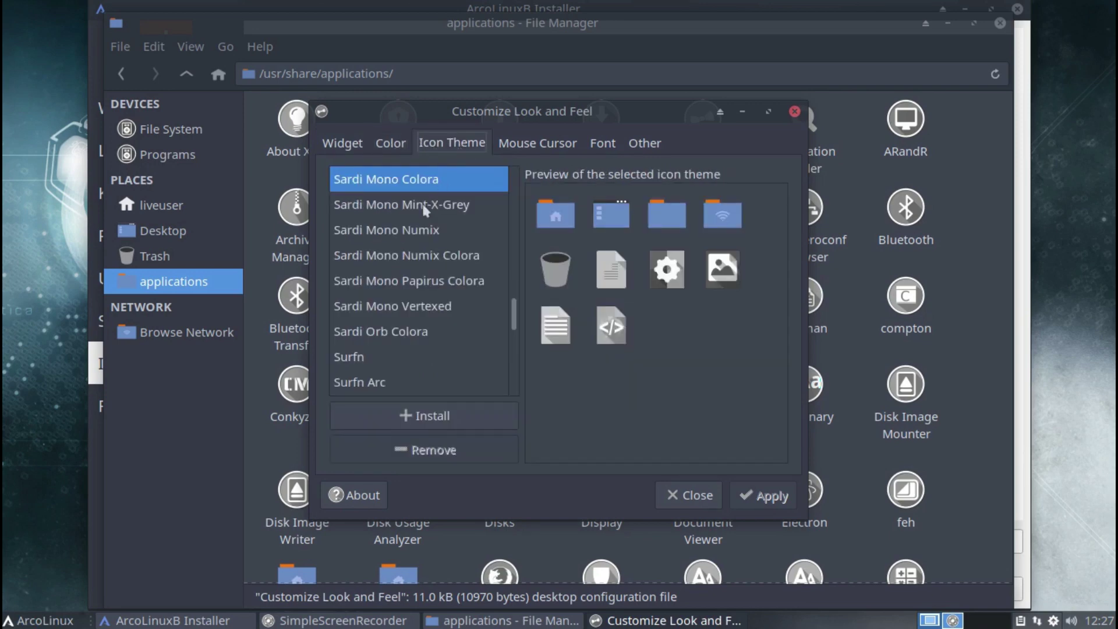
scroll(386, 314, up, 6)
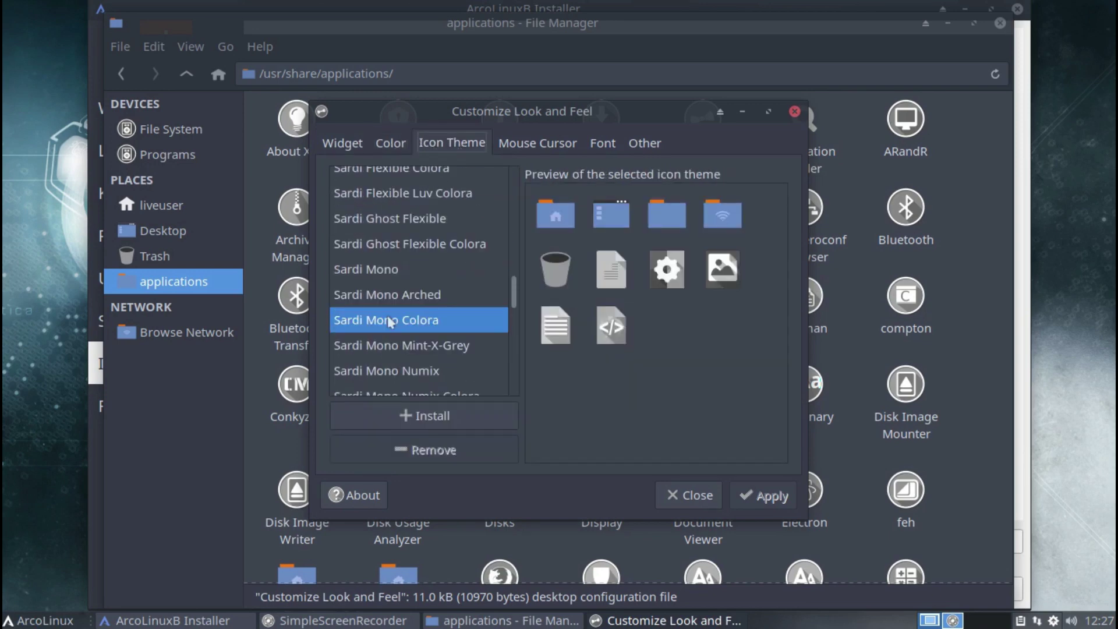
scroll(388, 320, up, 5)
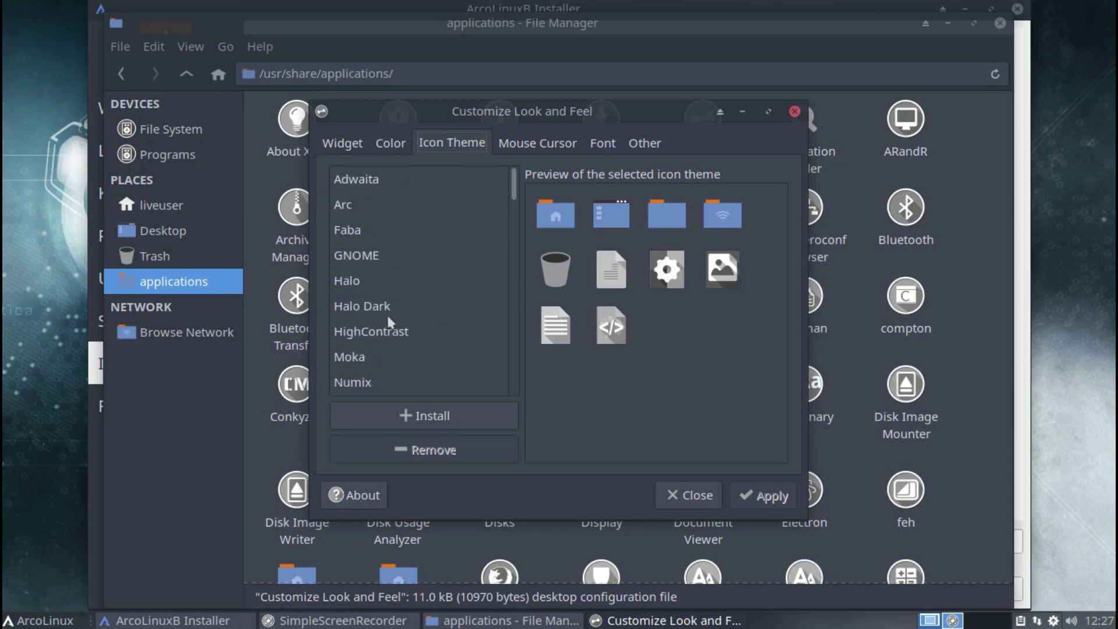
Look through the available mouse cursor themes up to the start of the list
click(502, 146)
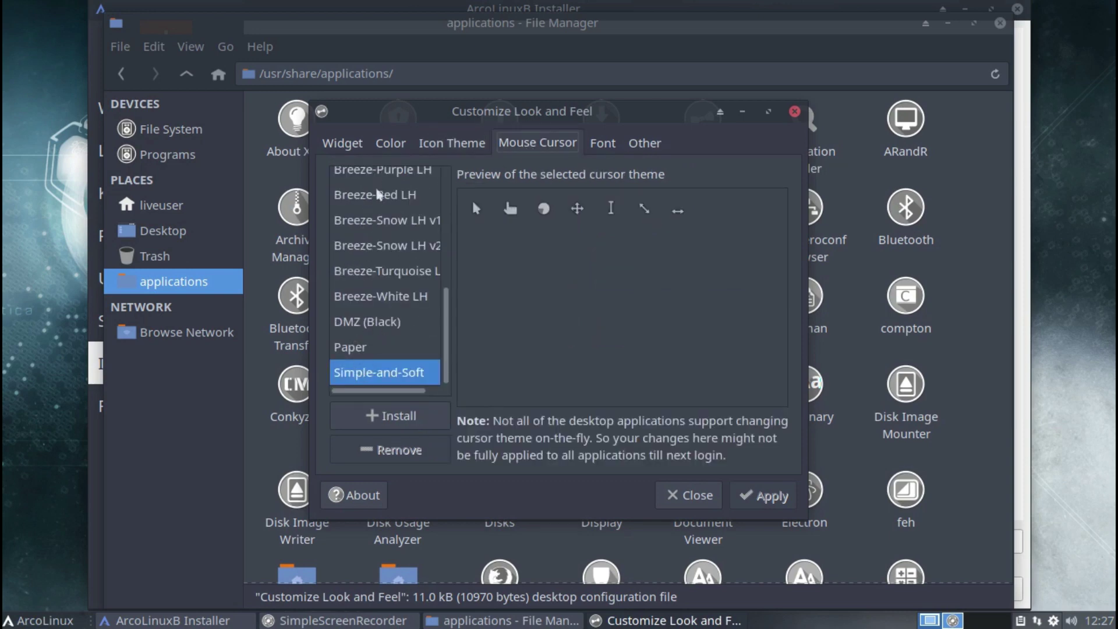
scroll(385, 367, up, 3)
scroll(385, 367, up, 2)
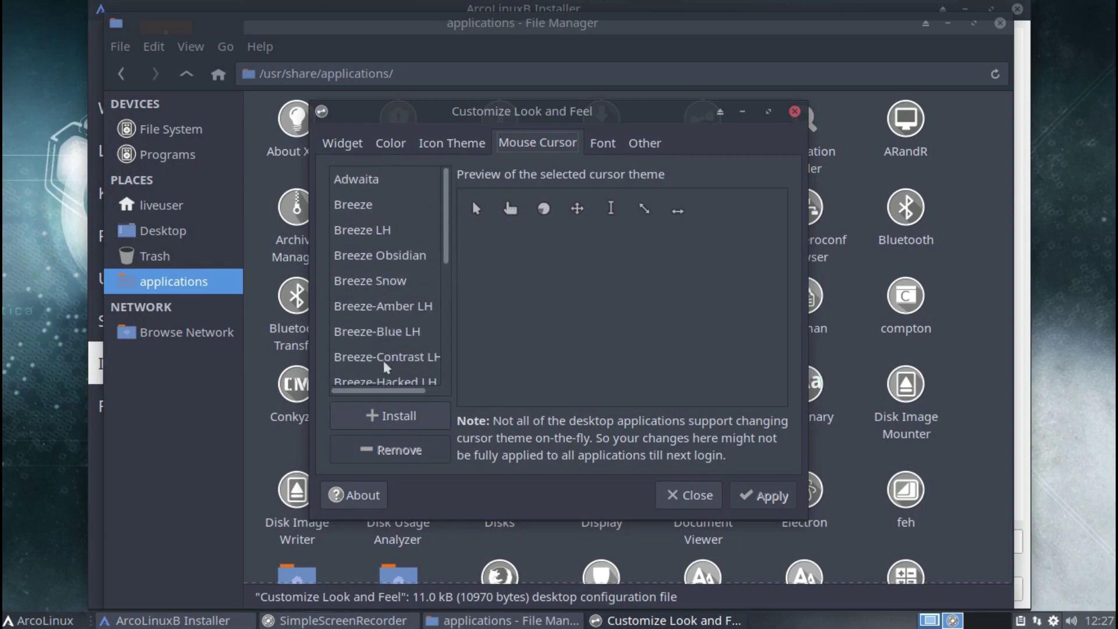
Review the font and other interface options, apply the current look and feel settings, and close the dialog
click(609, 147)
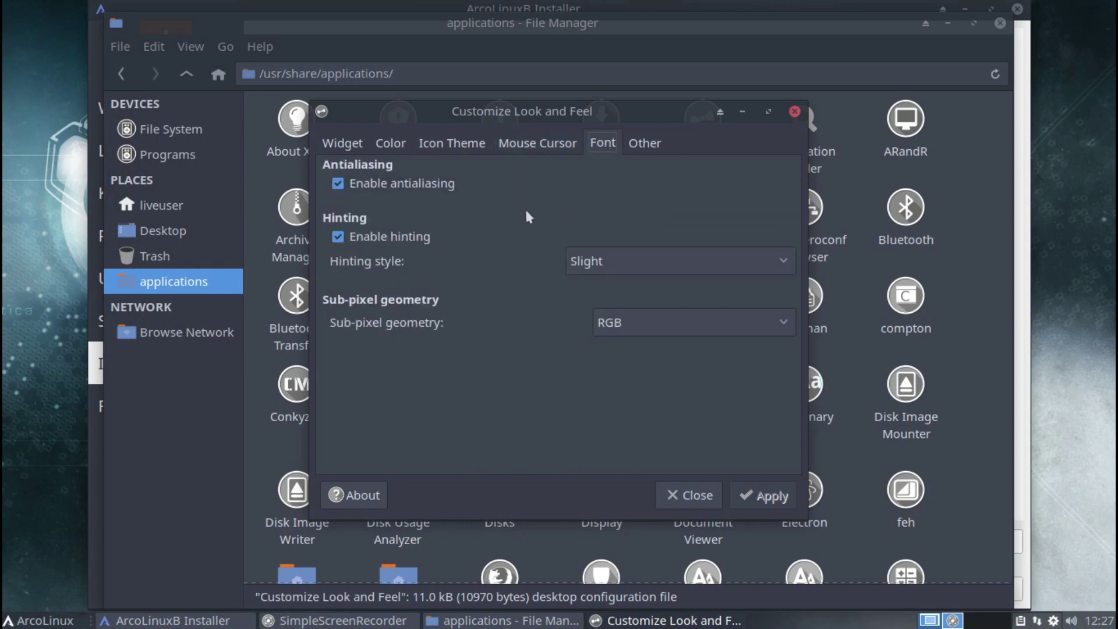
click(645, 143)
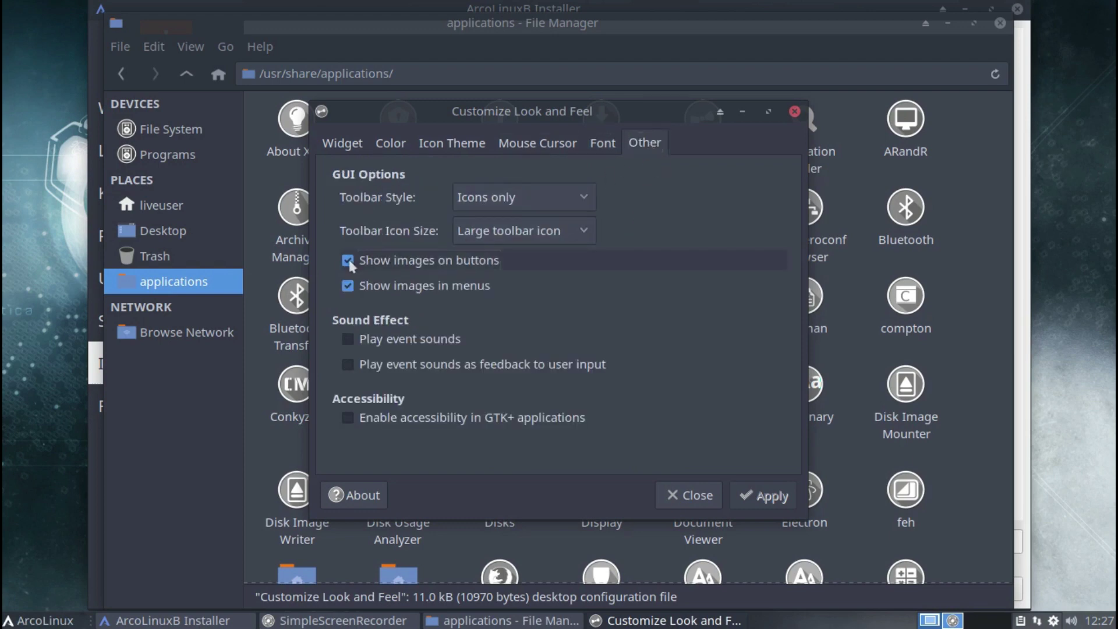
click(754, 494)
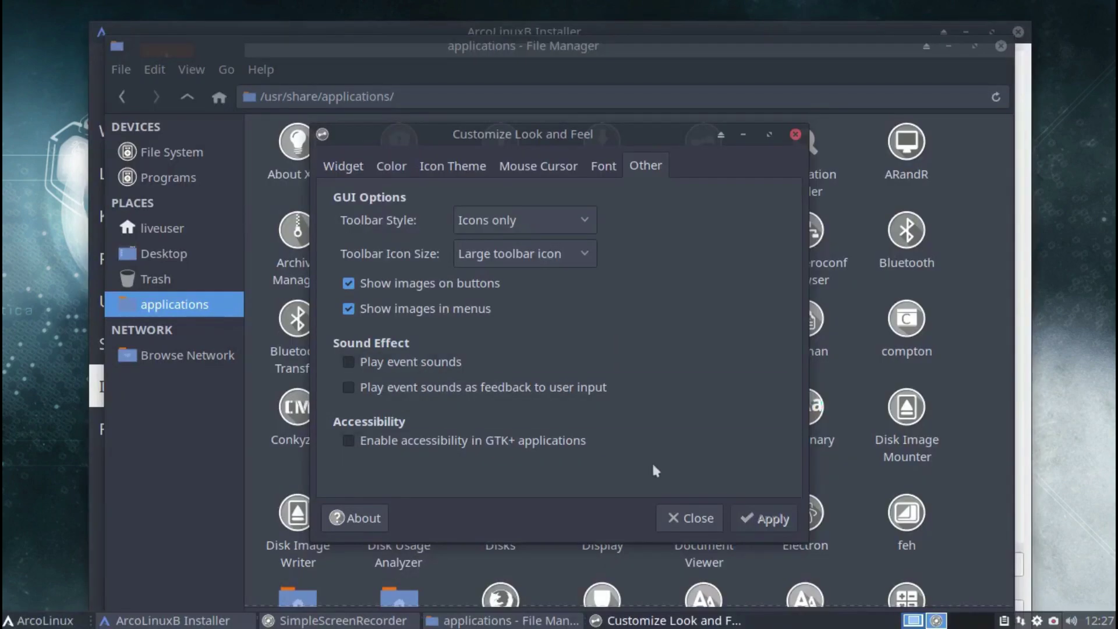
click(692, 520)
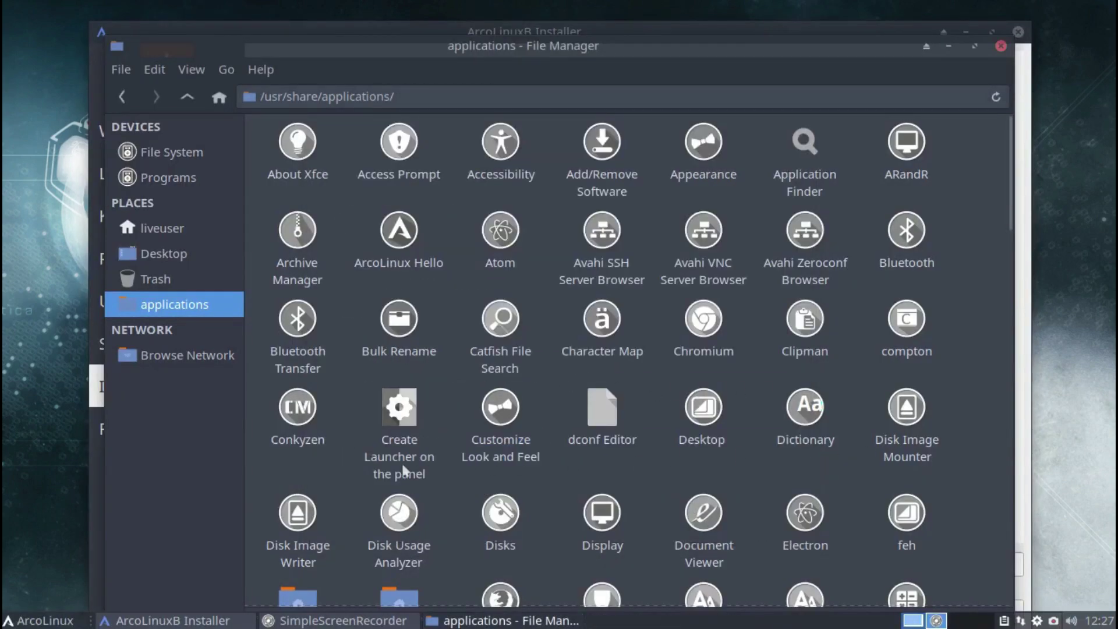
Look through the applications folder and launch Qt5 Settings
scroll(337, 456, down, 2)
scroll(337, 455, down, 4)
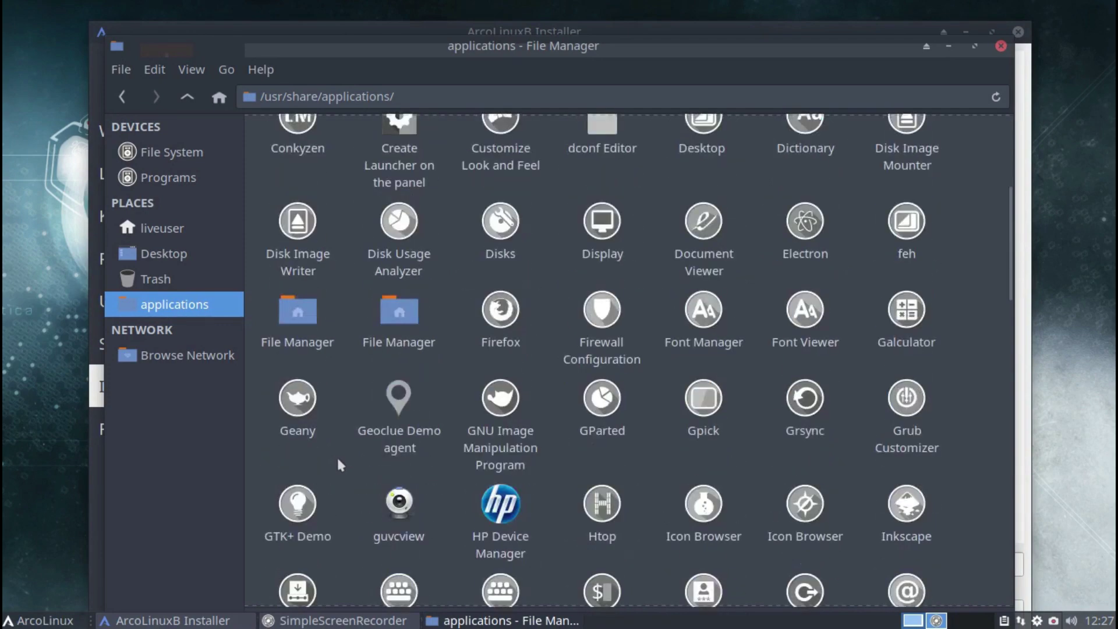
scroll(338, 463, down, 1)
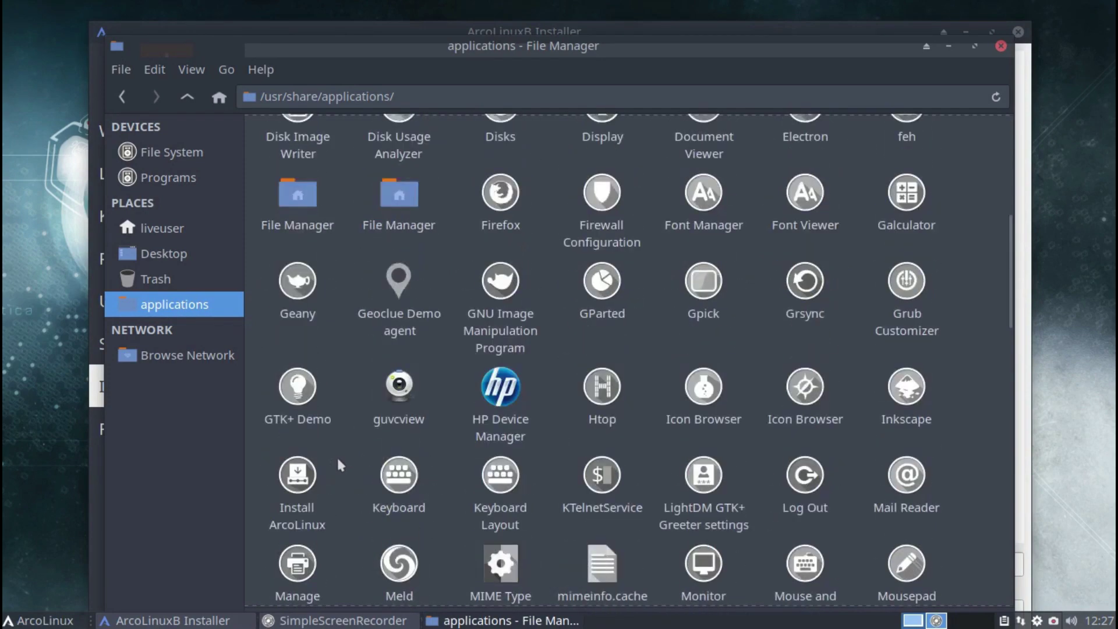
scroll(337, 460, down, 3)
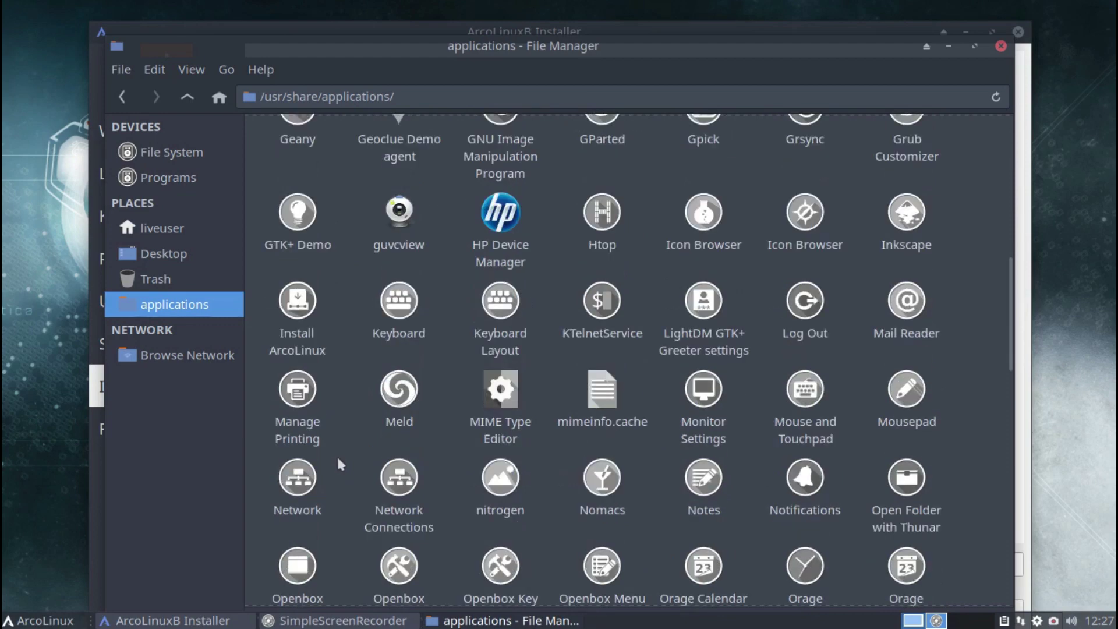
scroll(338, 460, down, 3)
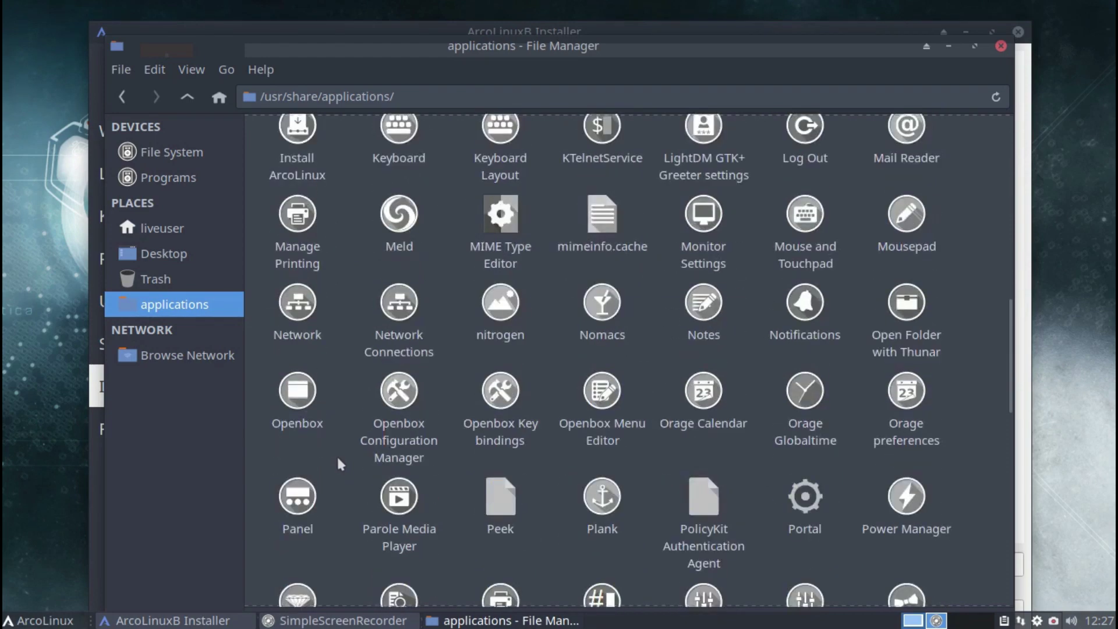
scroll(340, 463, down, 4)
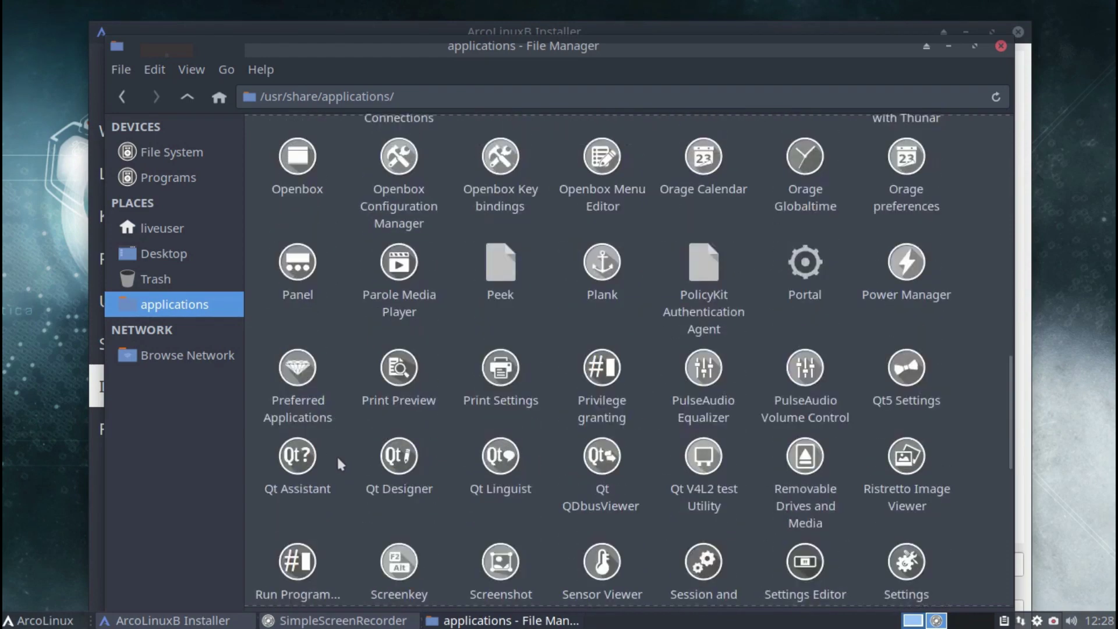
scroll(337, 456, down, 1)
click(915, 313)
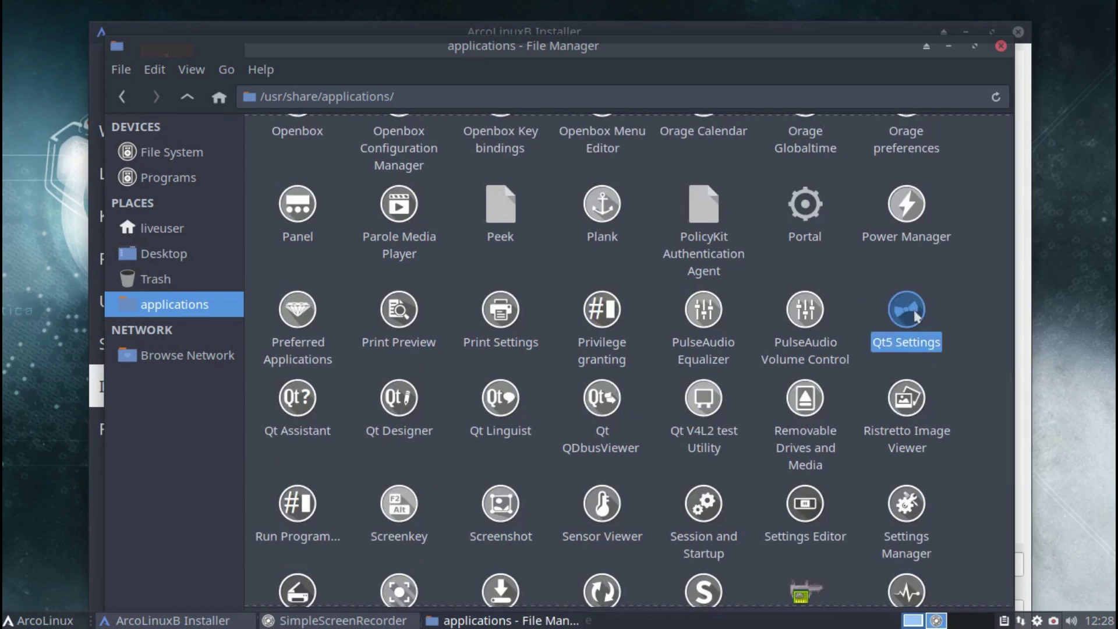
double_click(917, 316)
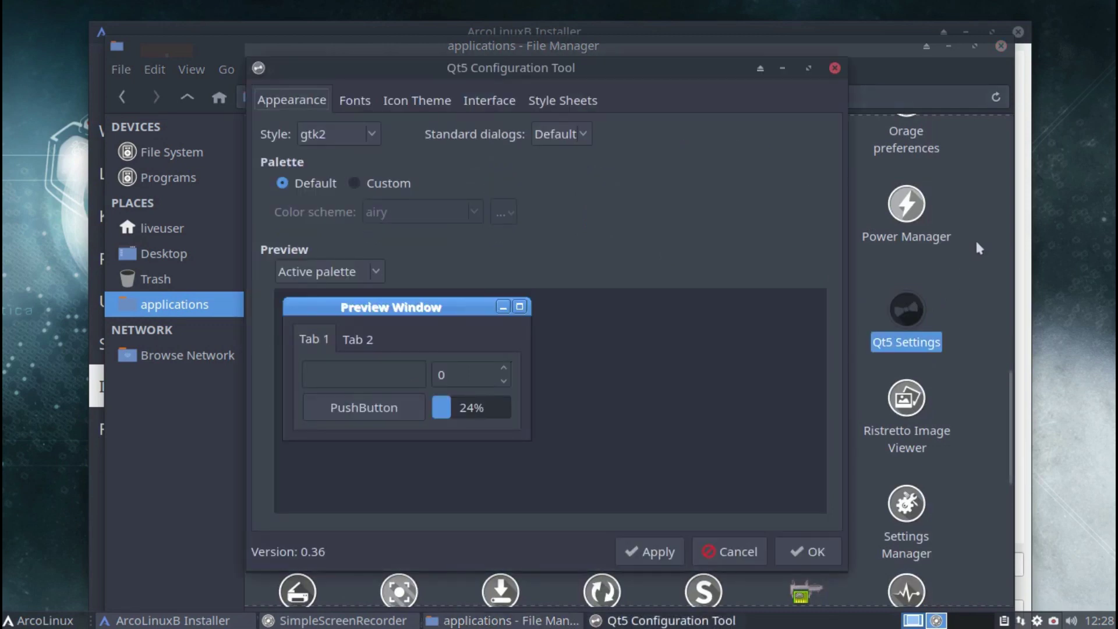
Review the Qt5 font settings and browse the list of available icon themes
click(358, 103)
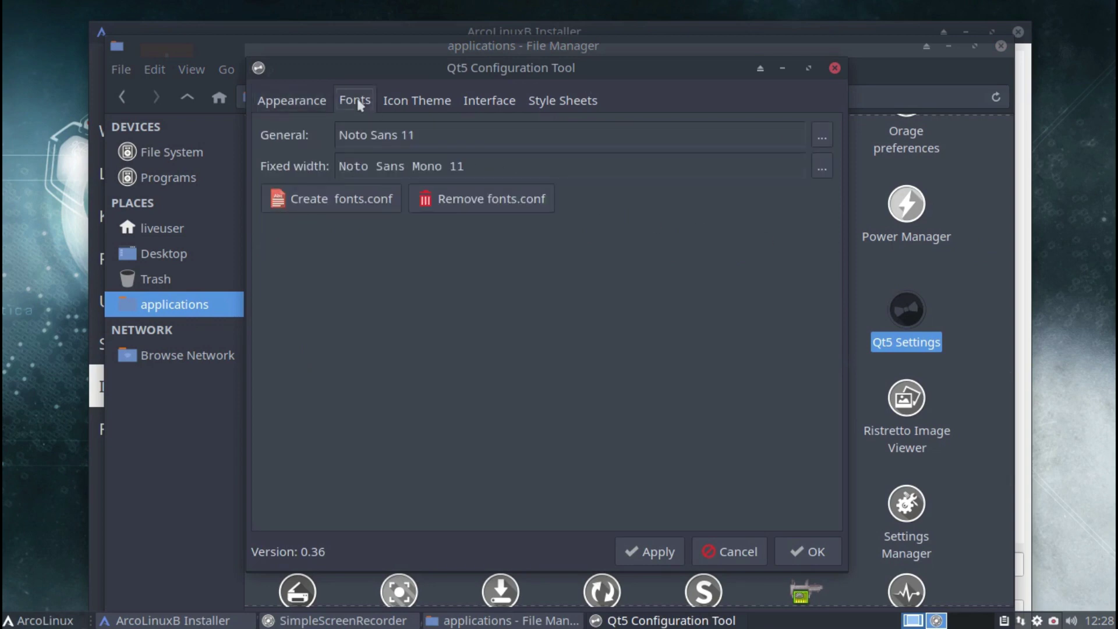
click(415, 101)
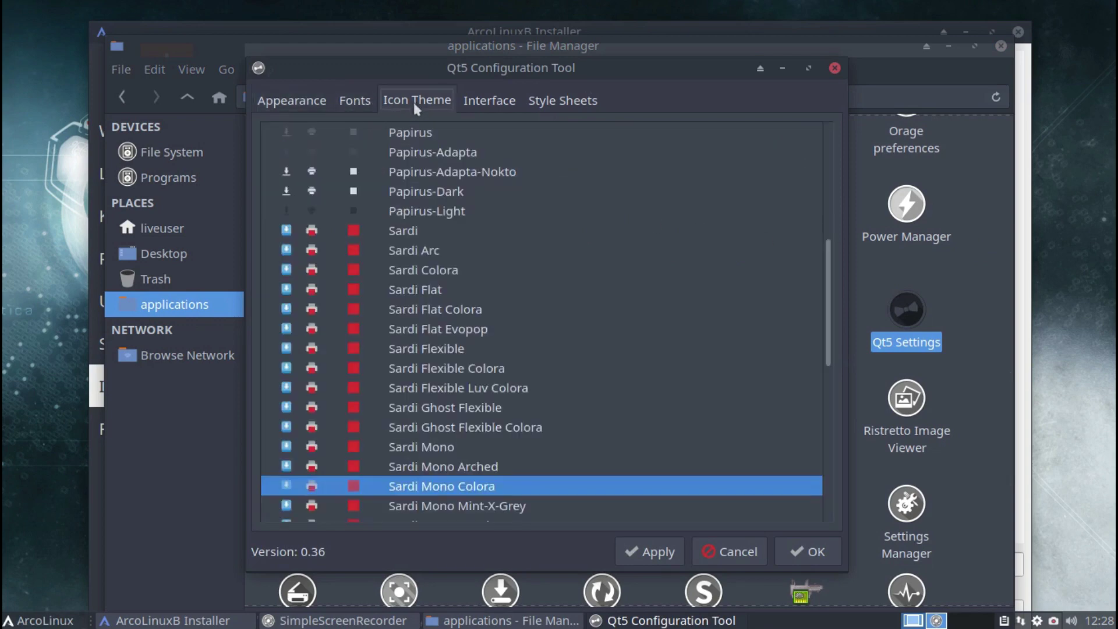
scroll(441, 421, up, 6)
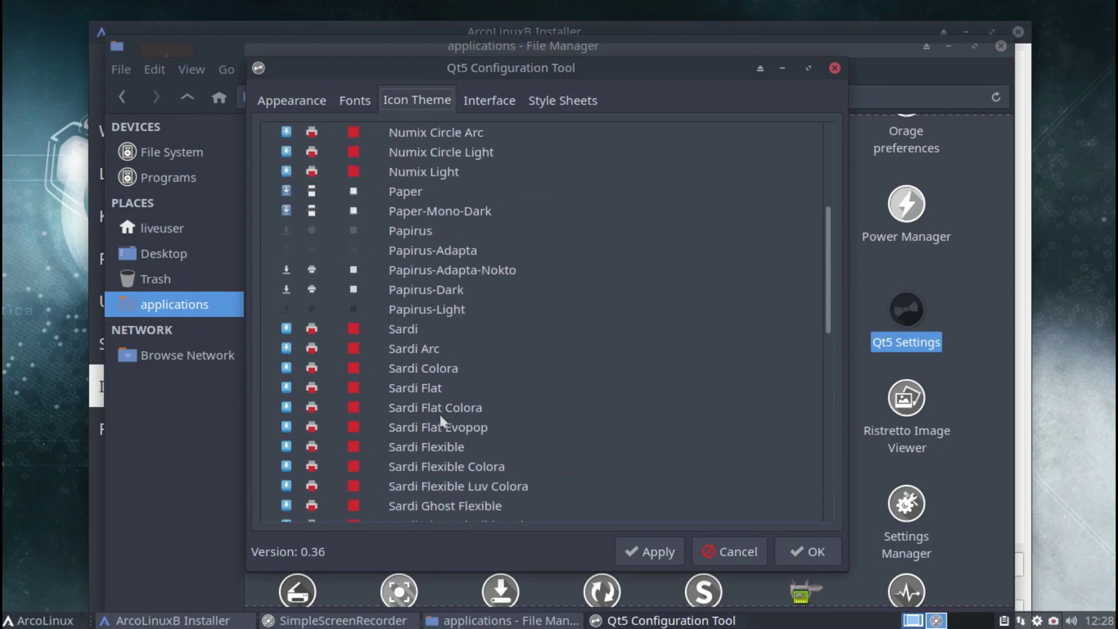
scroll(441, 418, down, 7)
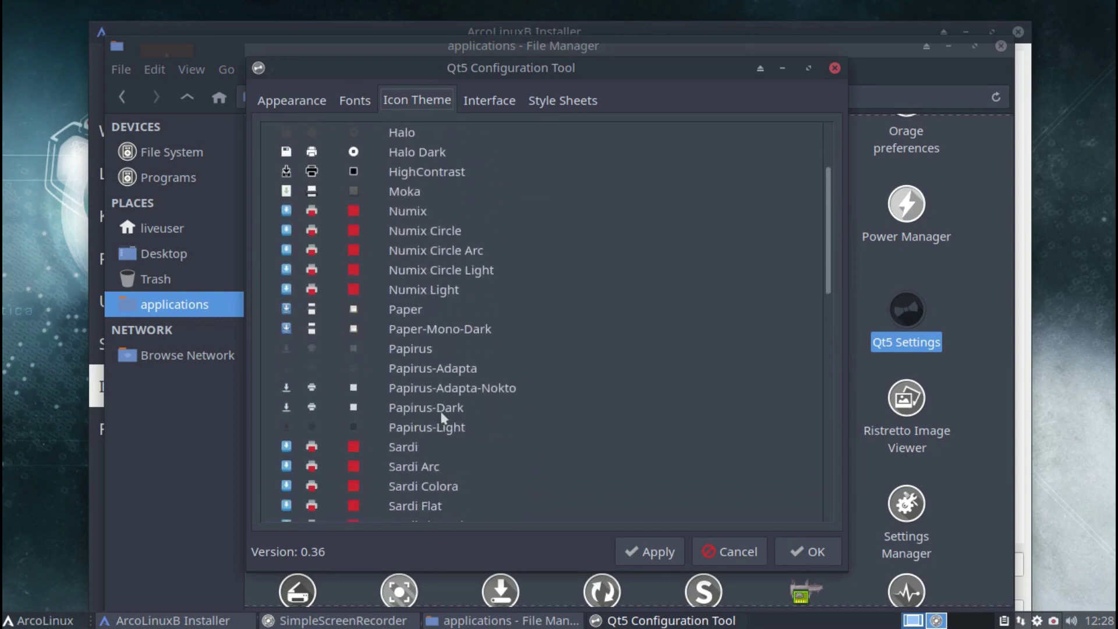
scroll(442, 417, down, 5)
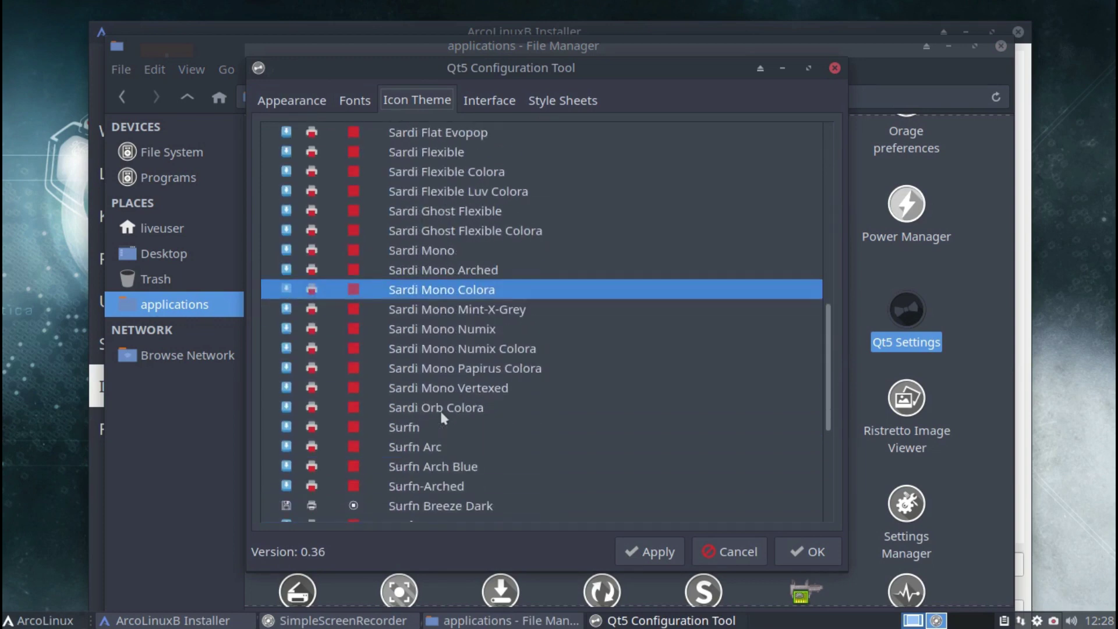
scroll(442, 417, down, 1)
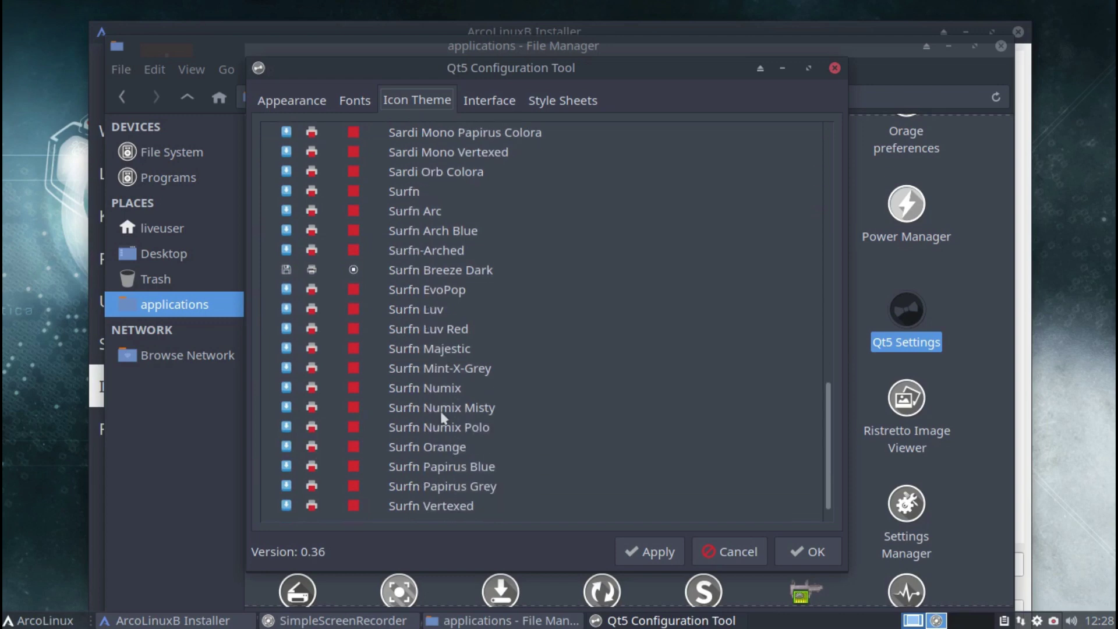
scroll(442, 415, up, 6)
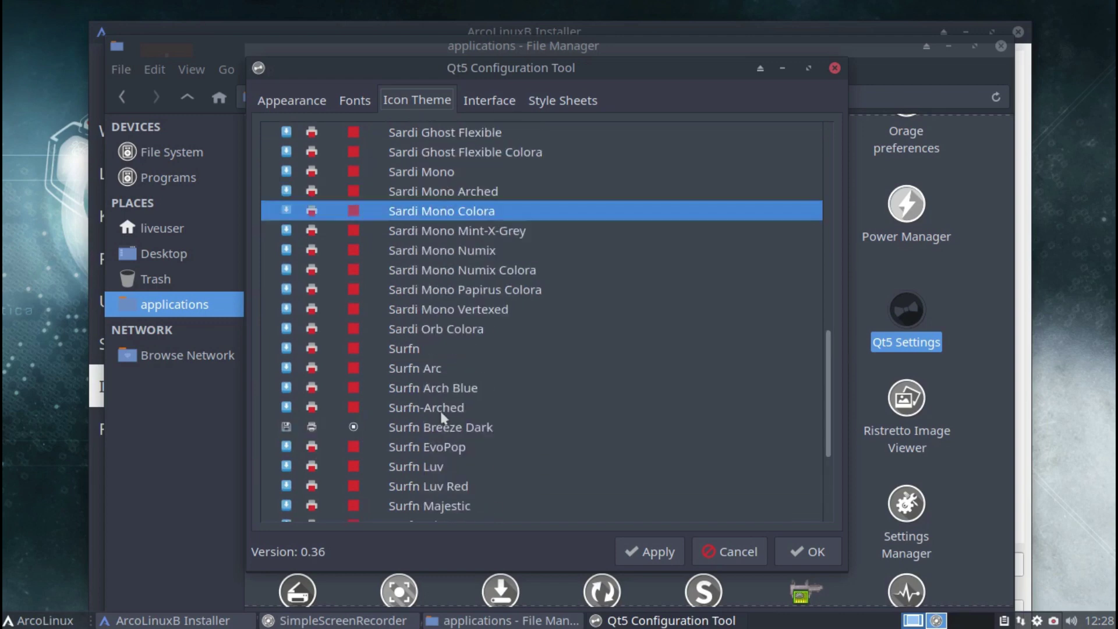
Check the Qt5 interface options and style sheets, and close the configuration tool without saving
click(505, 100)
click(553, 102)
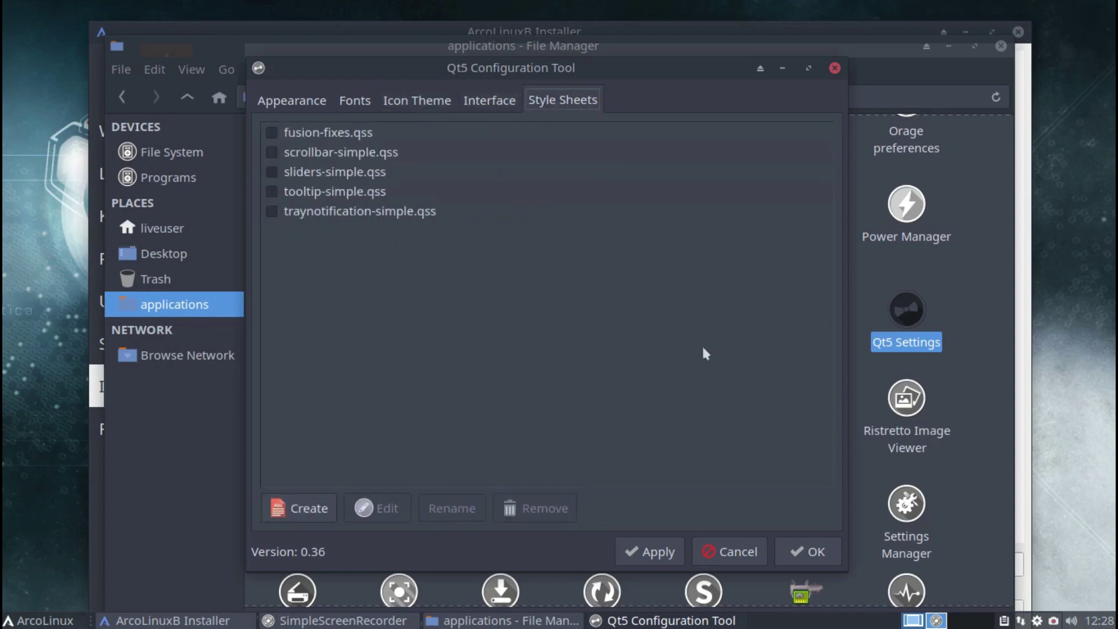
click(725, 544)
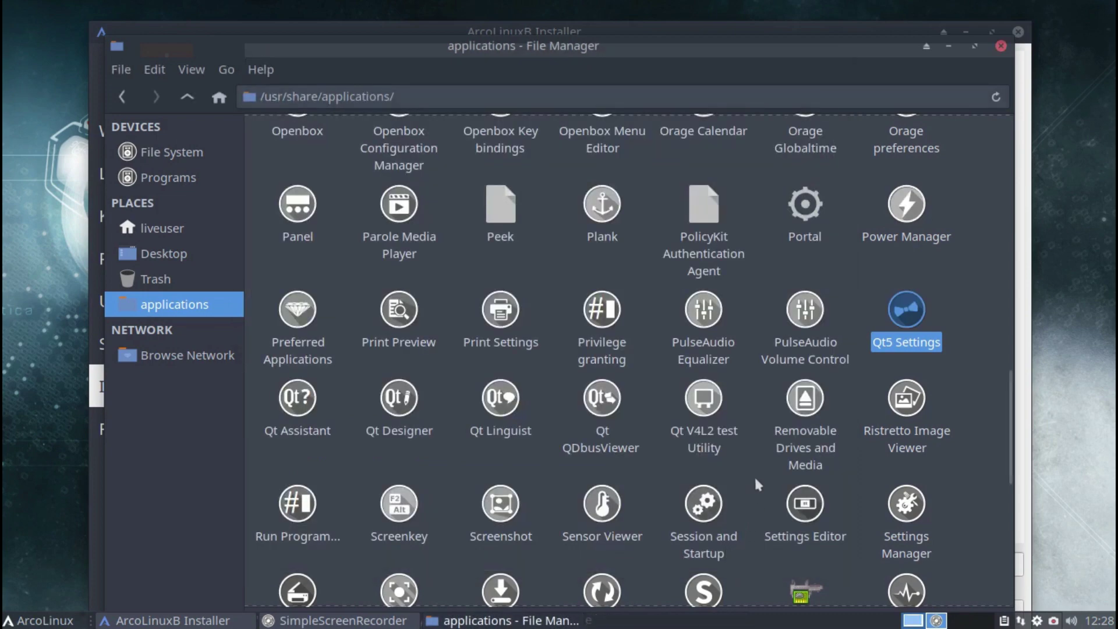
Launch Session and Startup from the applications folder and view its splash screen options
scroll(757, 484, down, 1)
scroll(751, 478, down, 2)
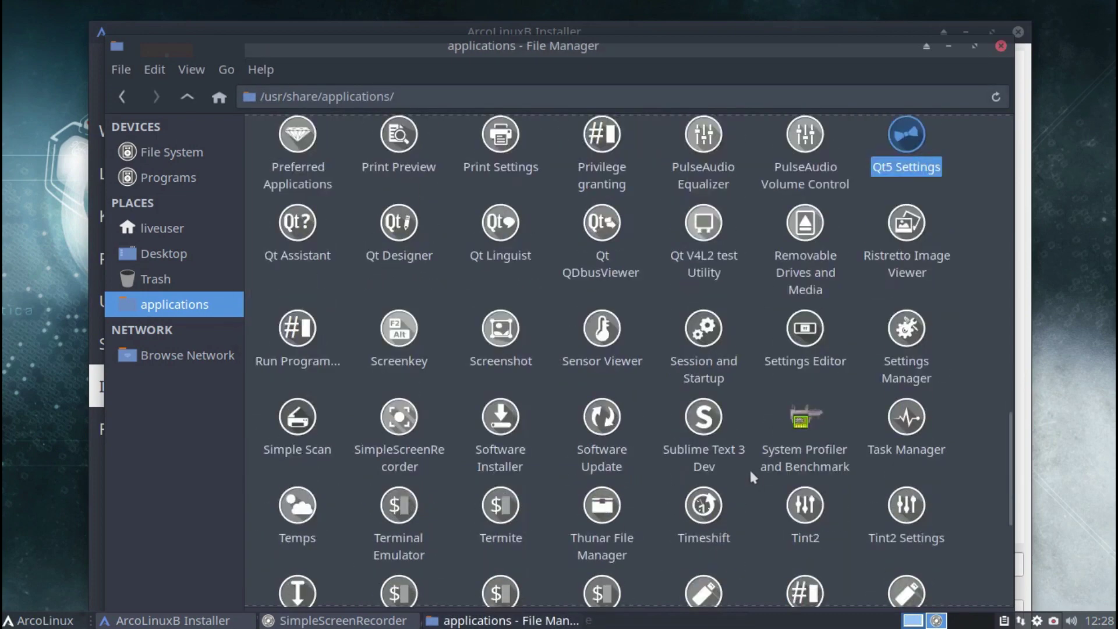
click(706, 336)
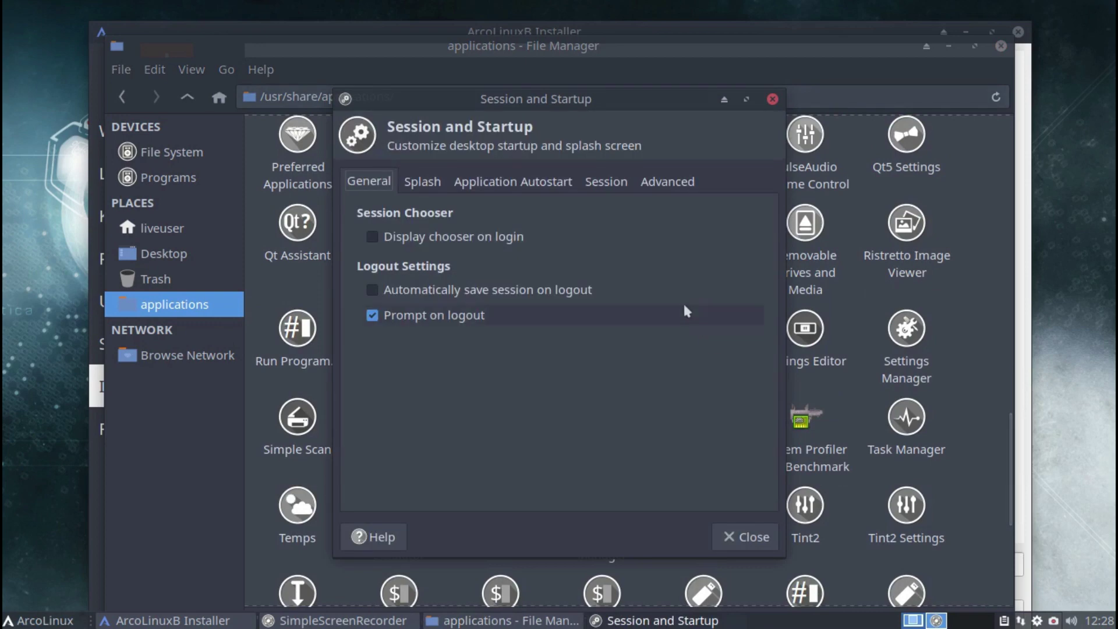
click(425, 184)
Browse the list of applications that start automatically at login, down to the disabled entries and back up
click(481, 181)
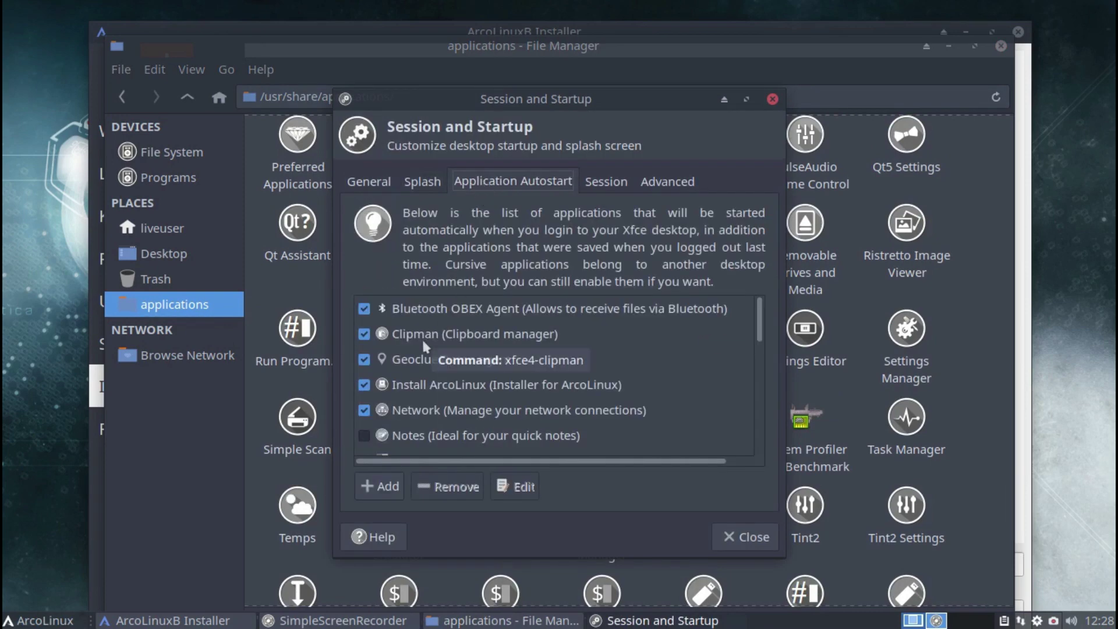
scroll(423, 345, down, 4)
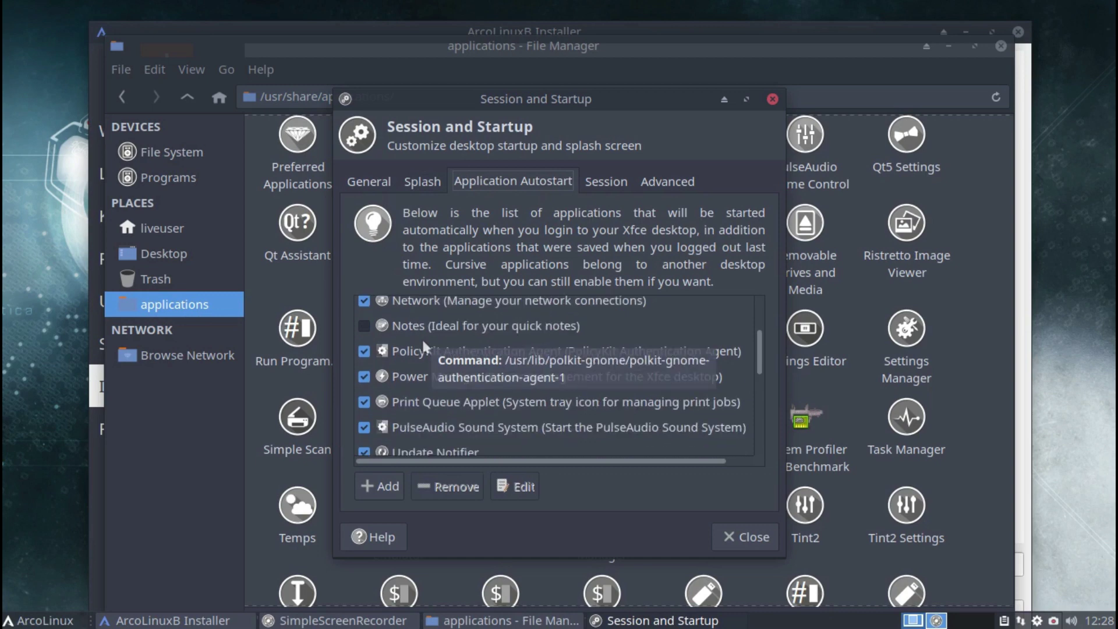
scroll(423, 348, down, 5)
scroll(424, 345, down, 4)
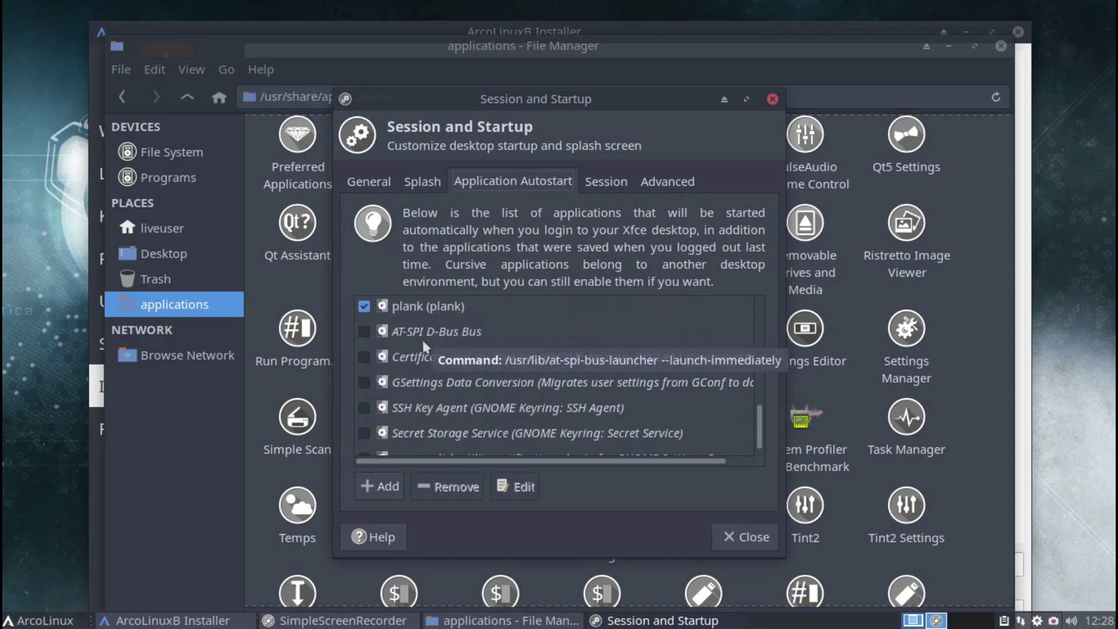
scroll(424, 345, up, 6)
scroll(424, 345, up, 6)
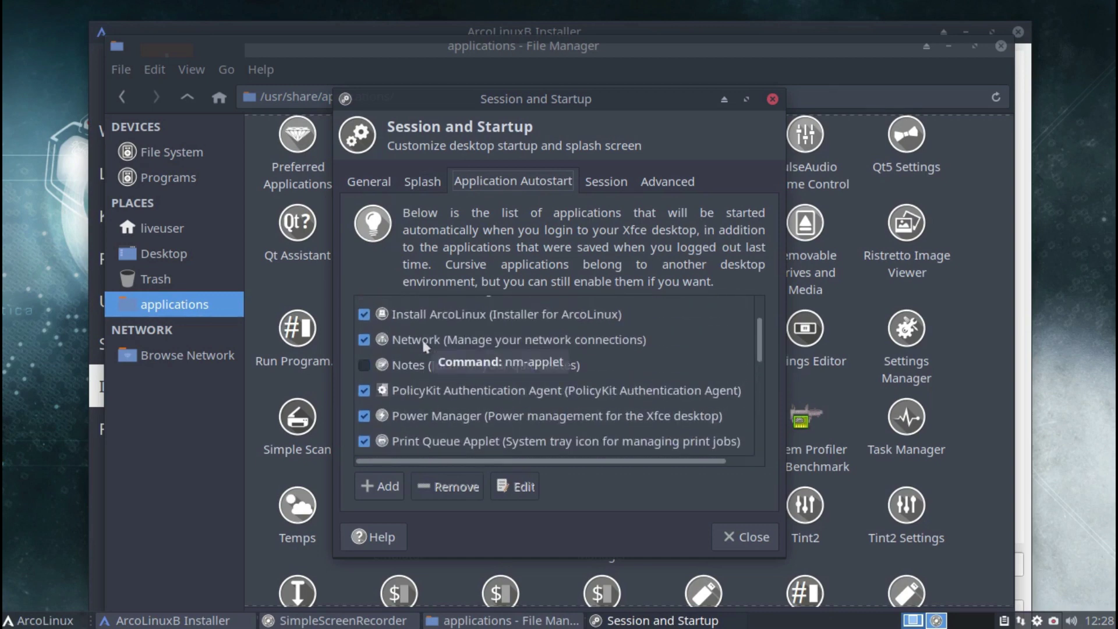
Check the saved session and advanced startup options, and close Session and Startup
click(607, 183)
click(666, 182)
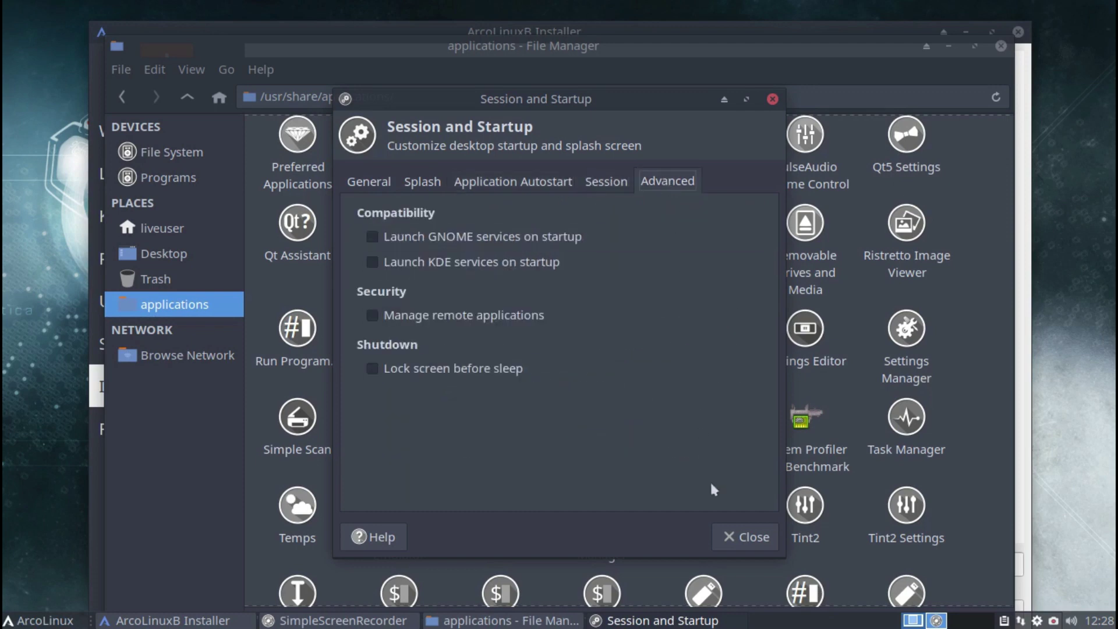
click(742, 535)
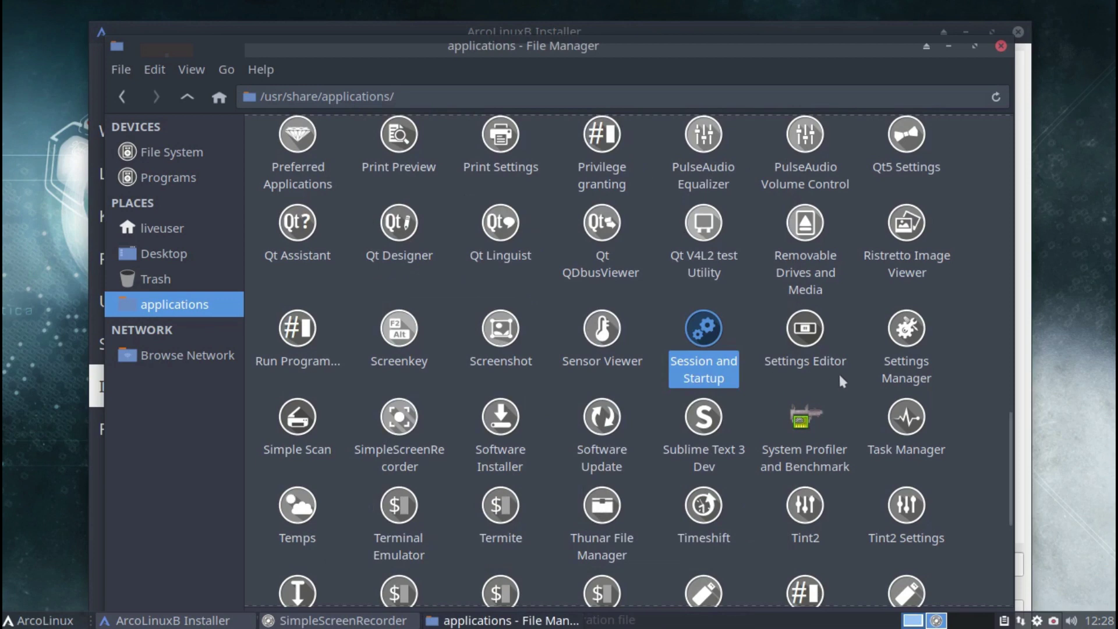
Launch Settings Manager from the applications folder and open its Appearance settings
click(900, 335)
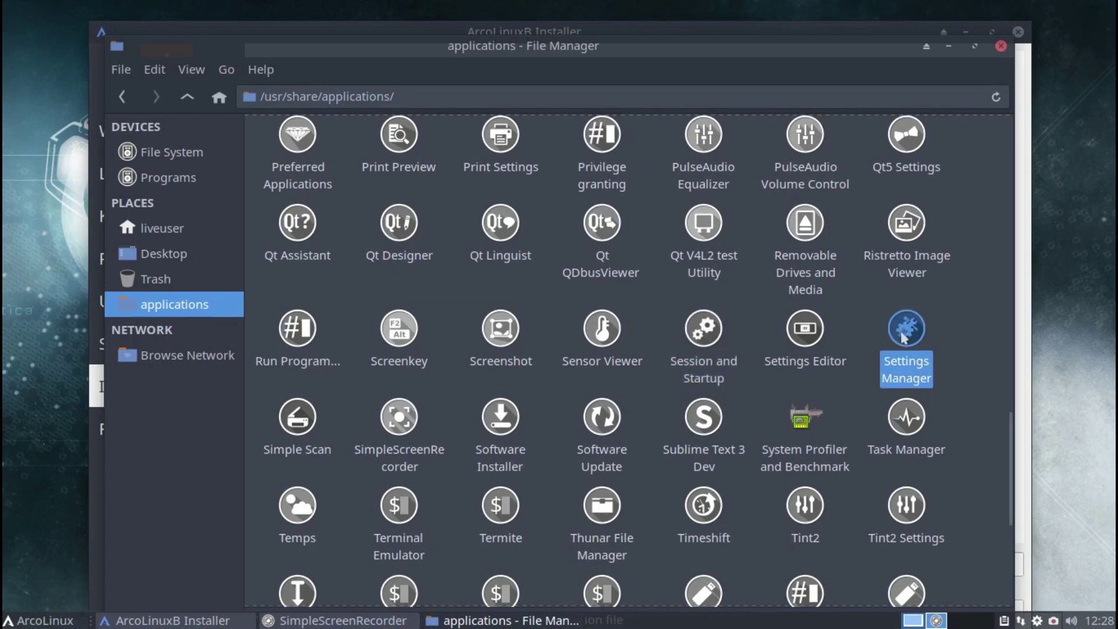
double_click(903, 337)
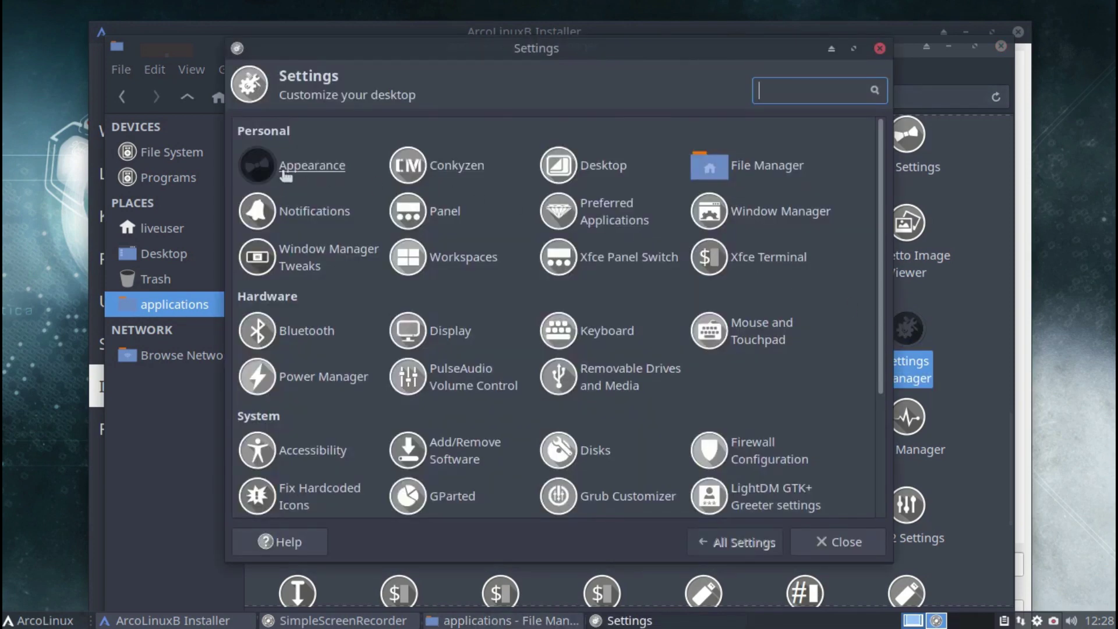
click(285, 170)
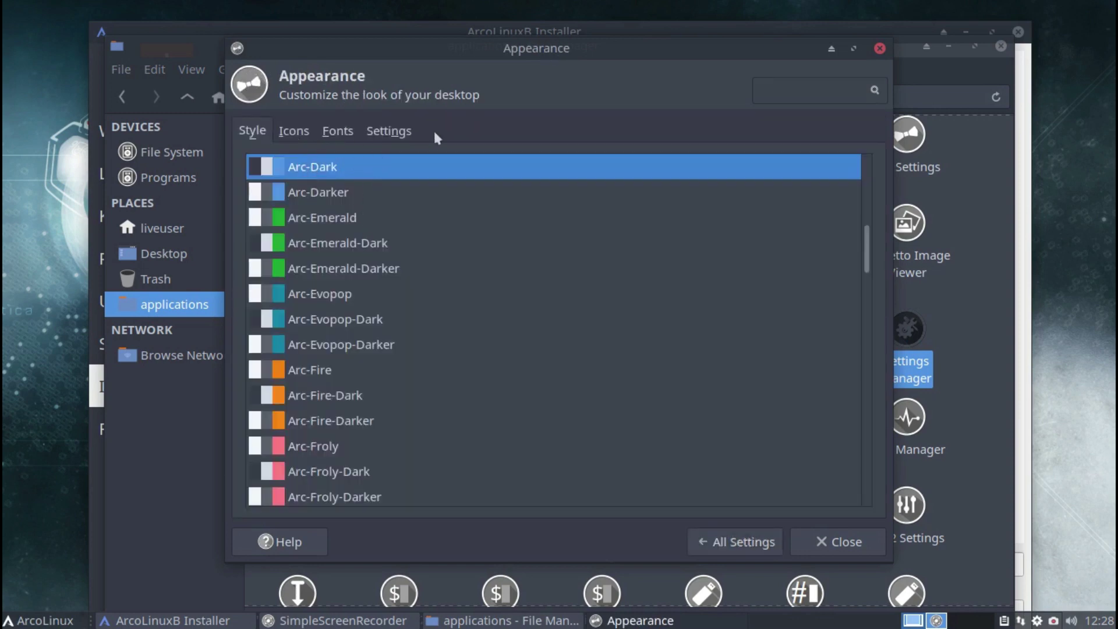
Review the available styles, icon themes and fonts, and display the toolbar, menu and event sound options
scroll(357, 227, down, 3)
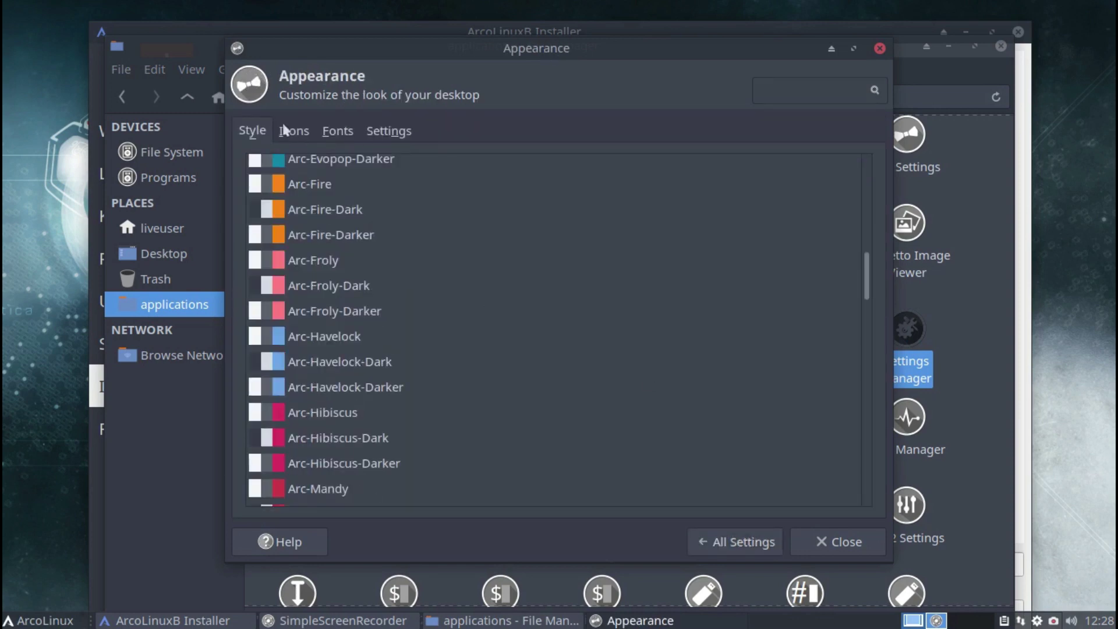
click(298, 130)
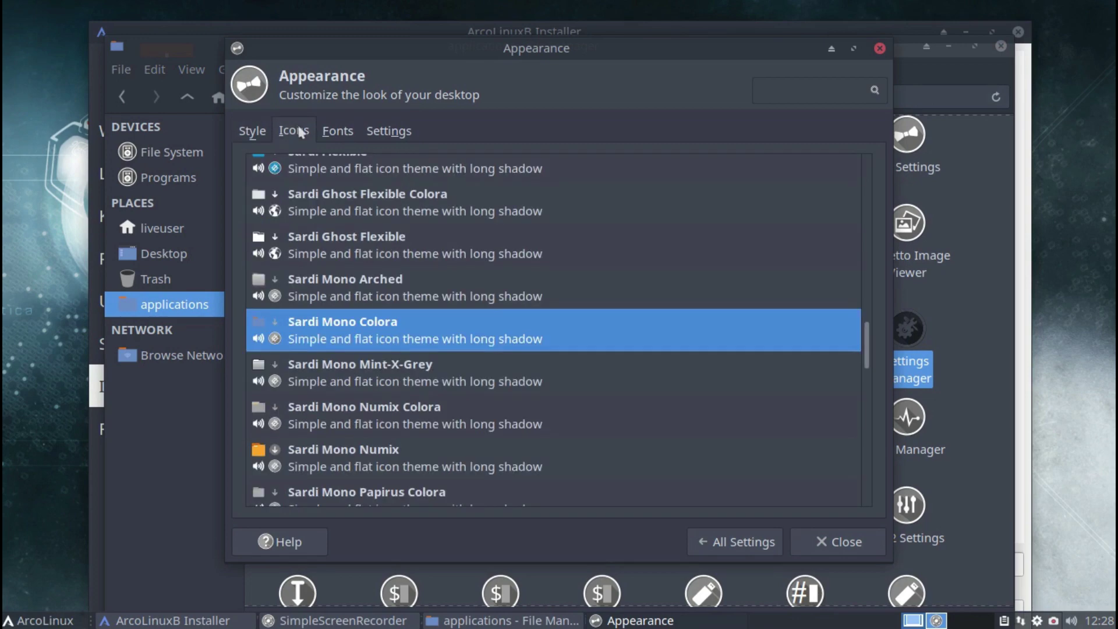
click(343, 133)
click(389, 132)
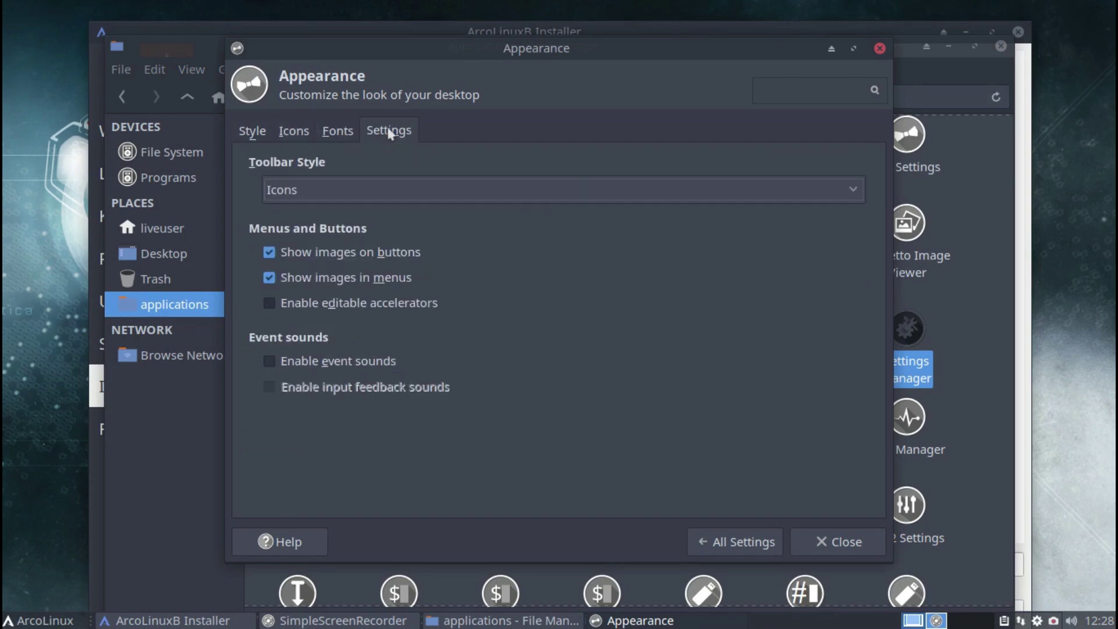
Turn Show images on buttons off and on again, and close the Appearance settings
click(270, 250)
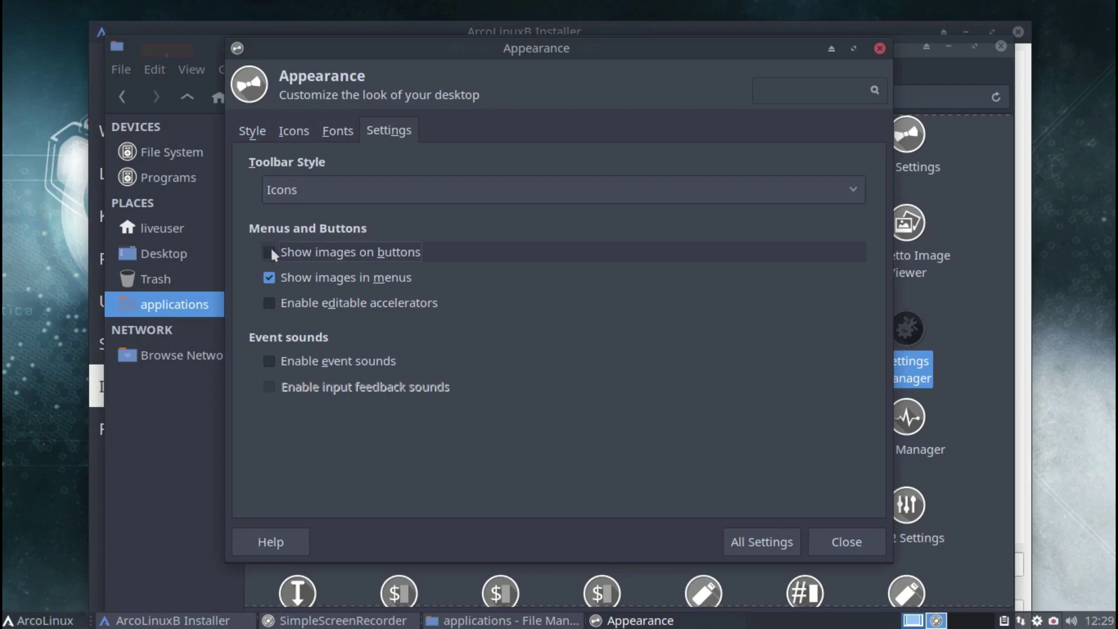
click(269, 251)
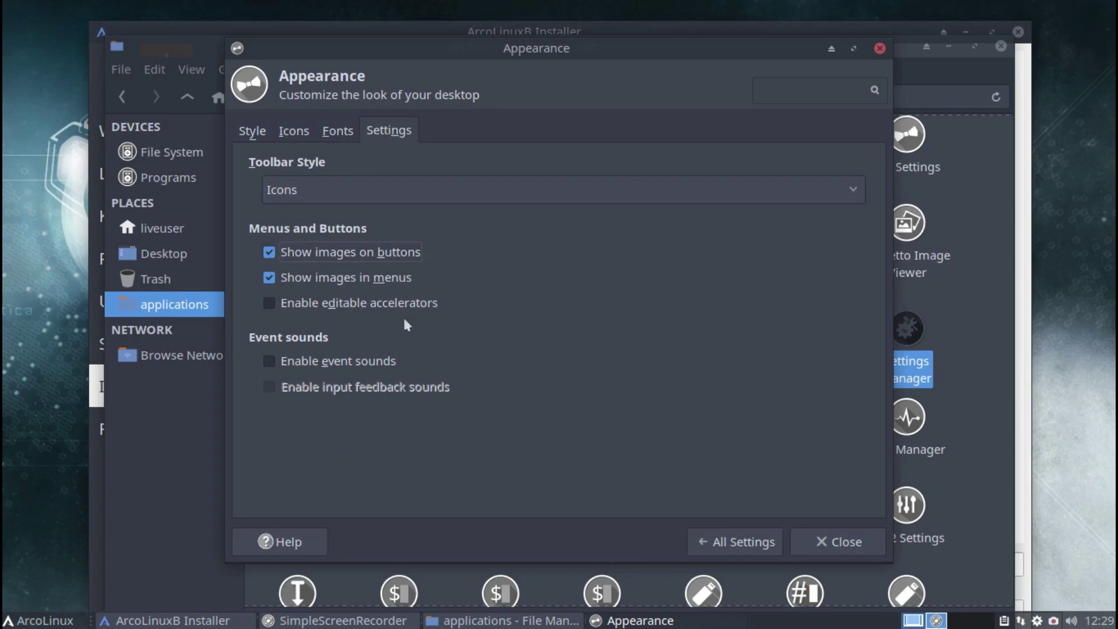
click(827, 537)
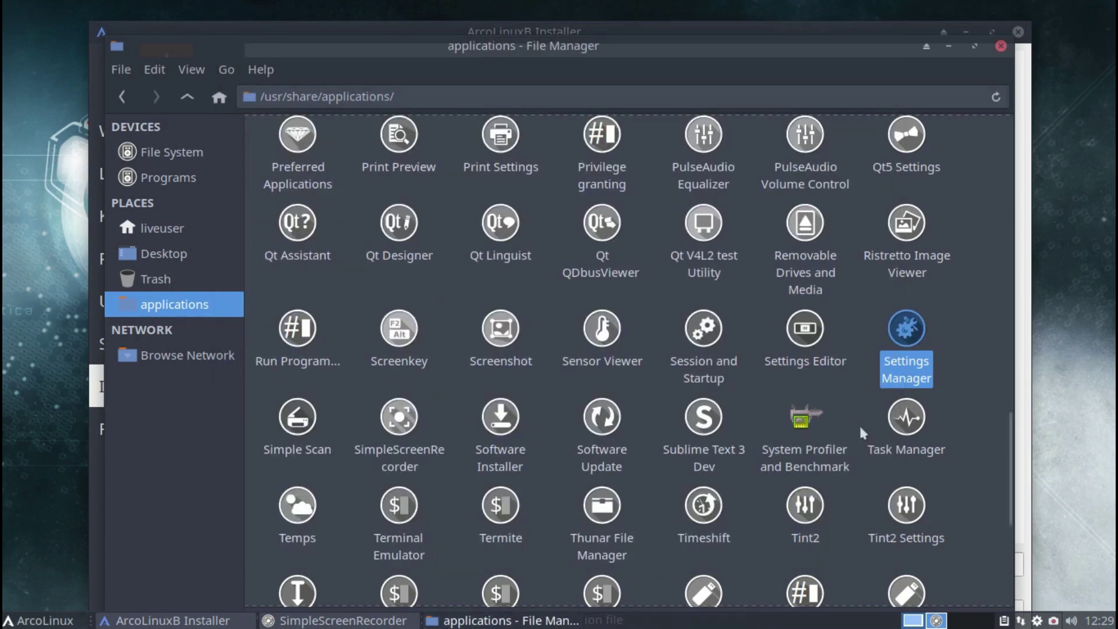
Launch Task Manager from the applications folder to view the running processes
scroll(858, 424, down, 2)
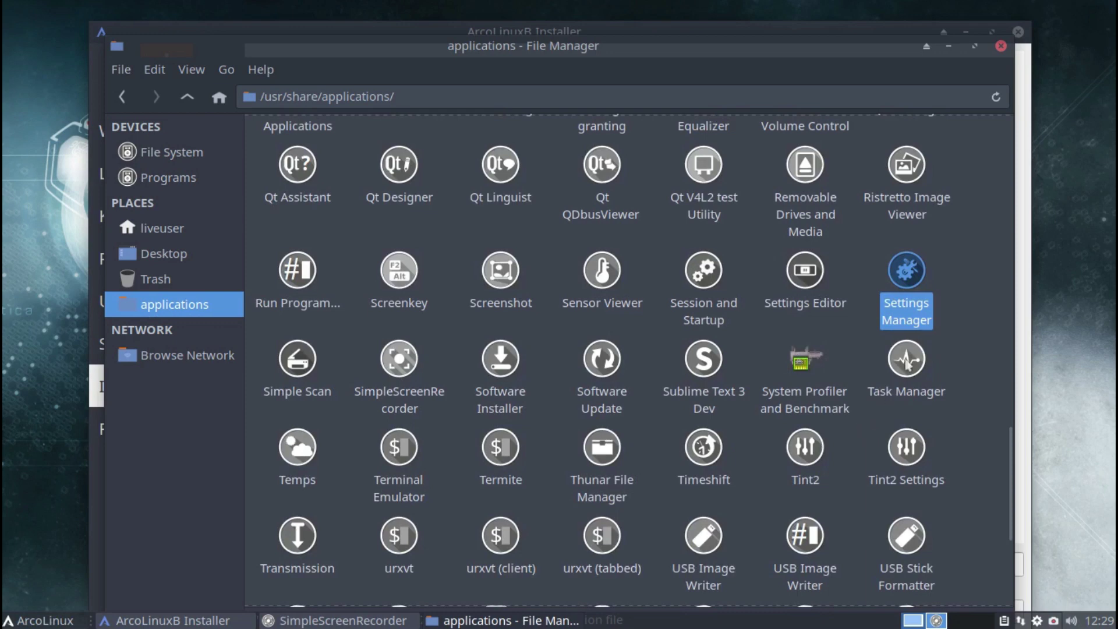
double_click(923, 364)
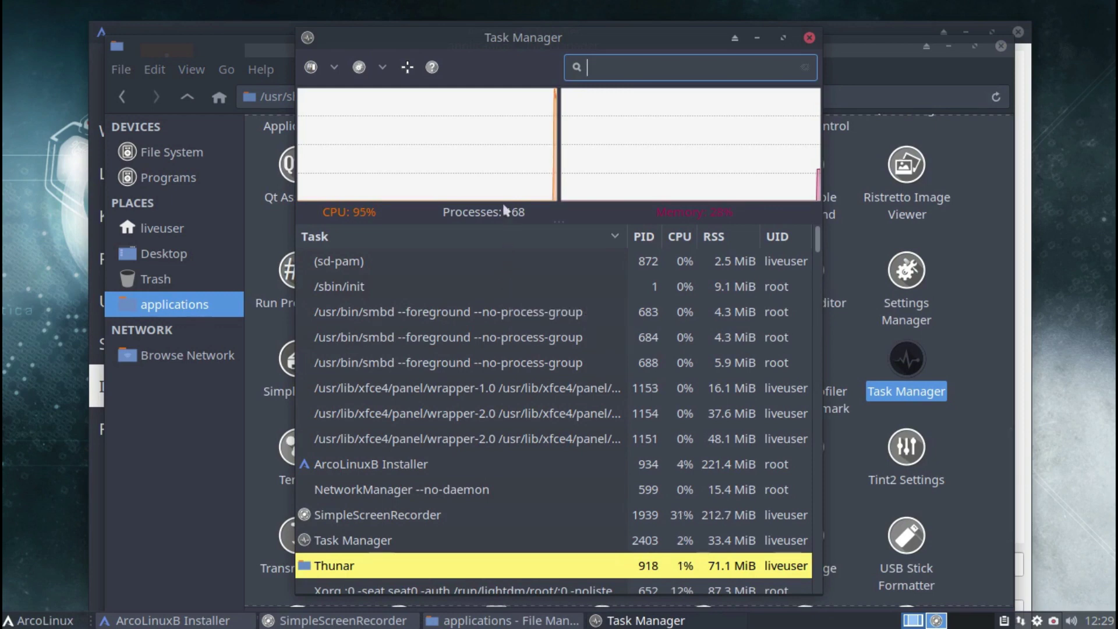
Close Task Manager, and look through the remaining launchers in the applications folder before closing the file manager
click(809, 37)
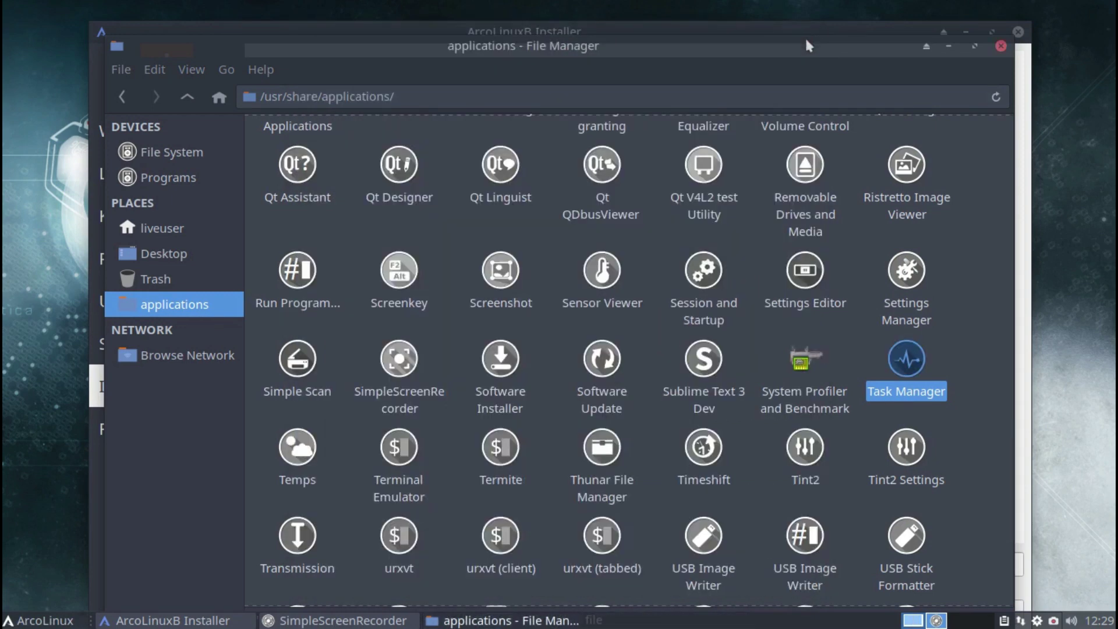
click(653, 417)
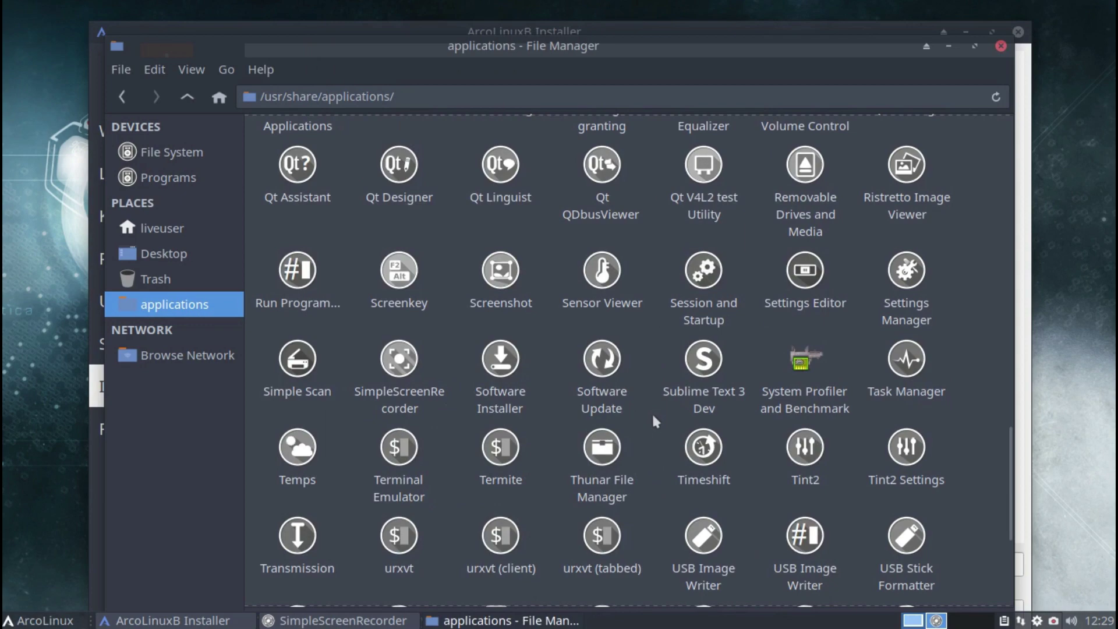
scroll(653, 416, down, 2)
scroll(655, 420, down, 1)
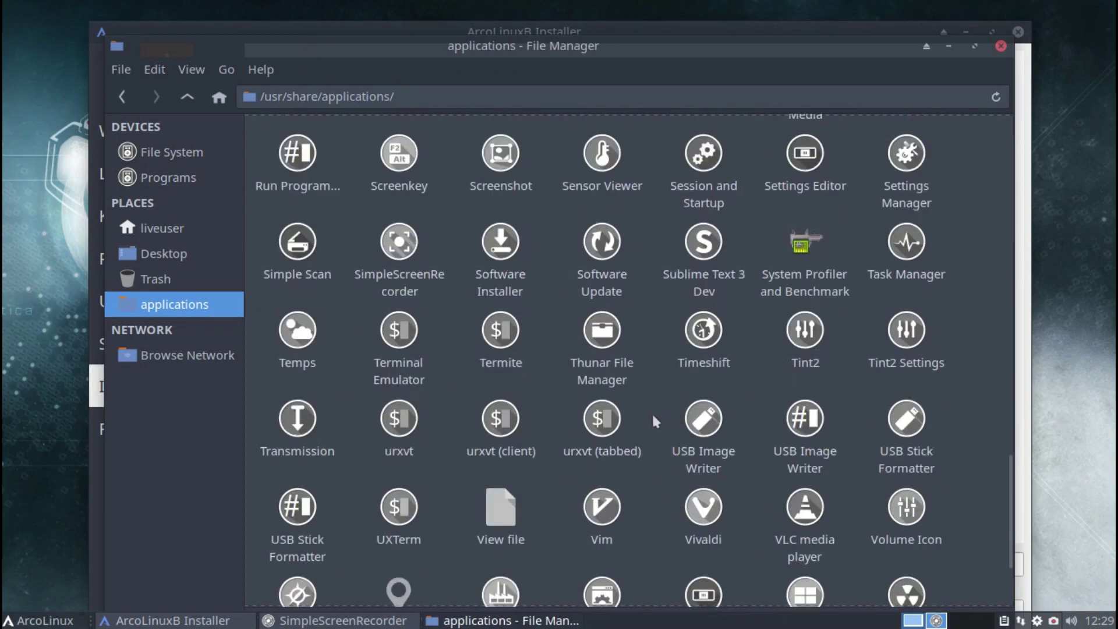
scroll(655, 419, down, 2)
scroll(655, 420, down, 1)
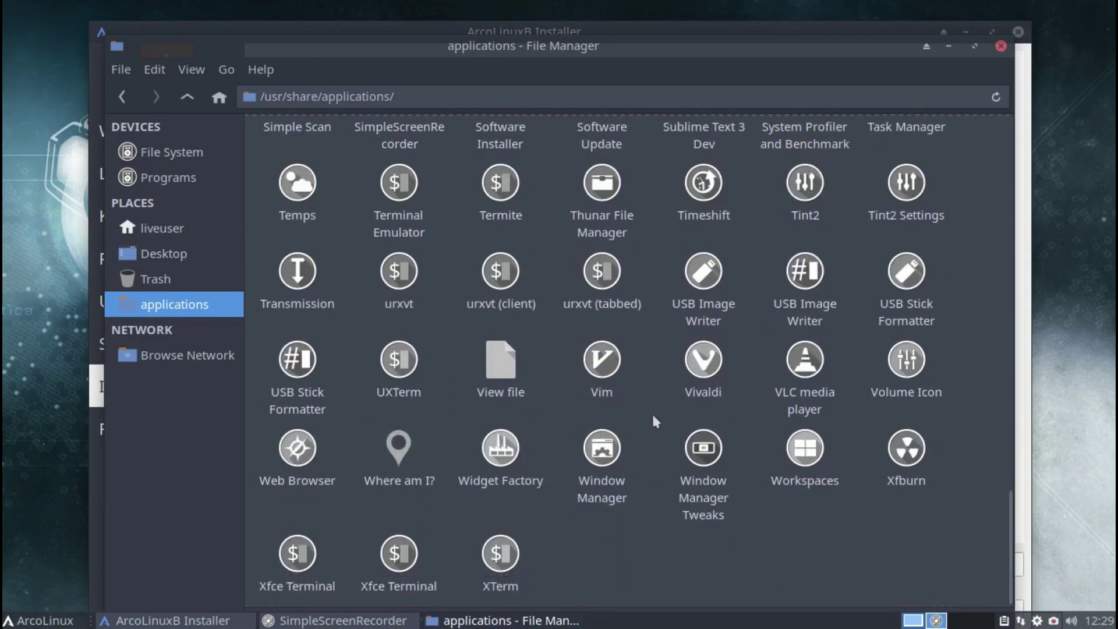
scroll(655, 421, up, 14)
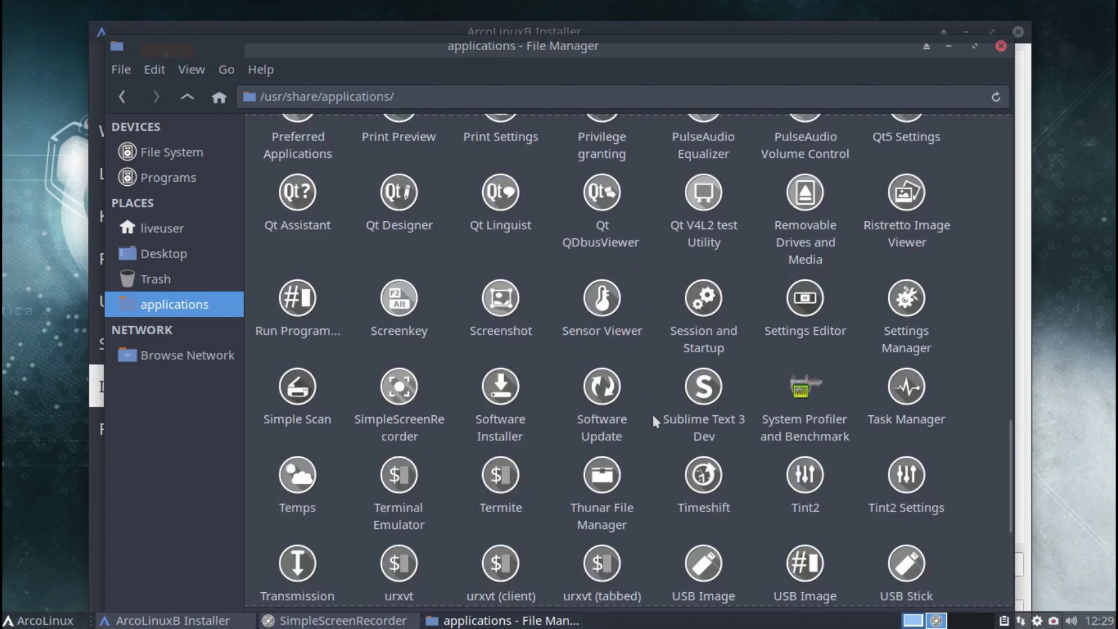
scroll(653, 416, up, 10)
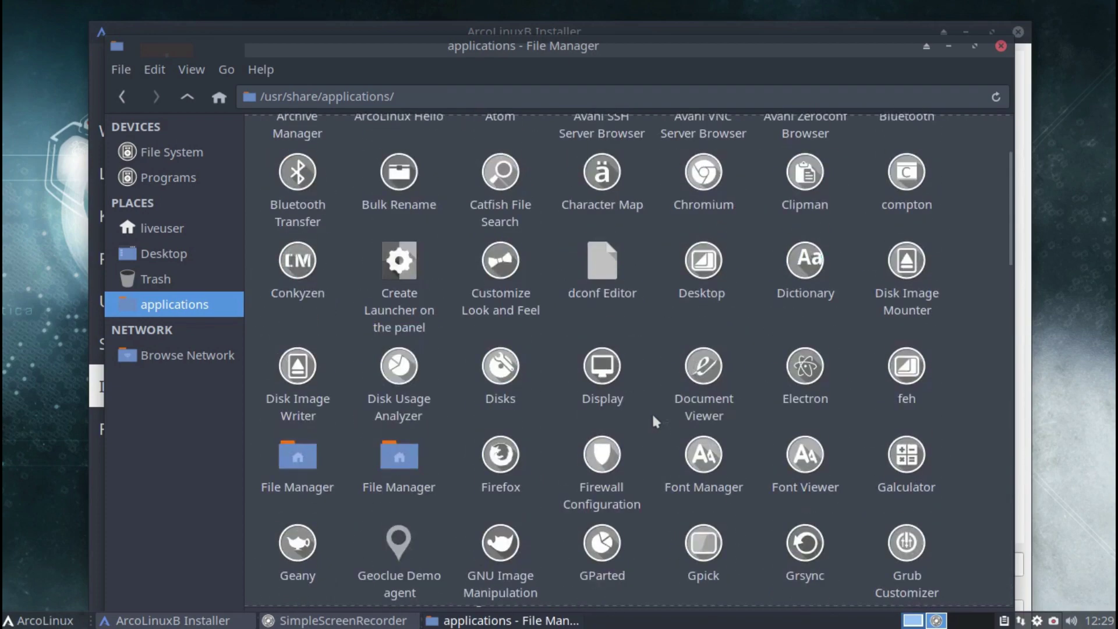
click(1002, 46)
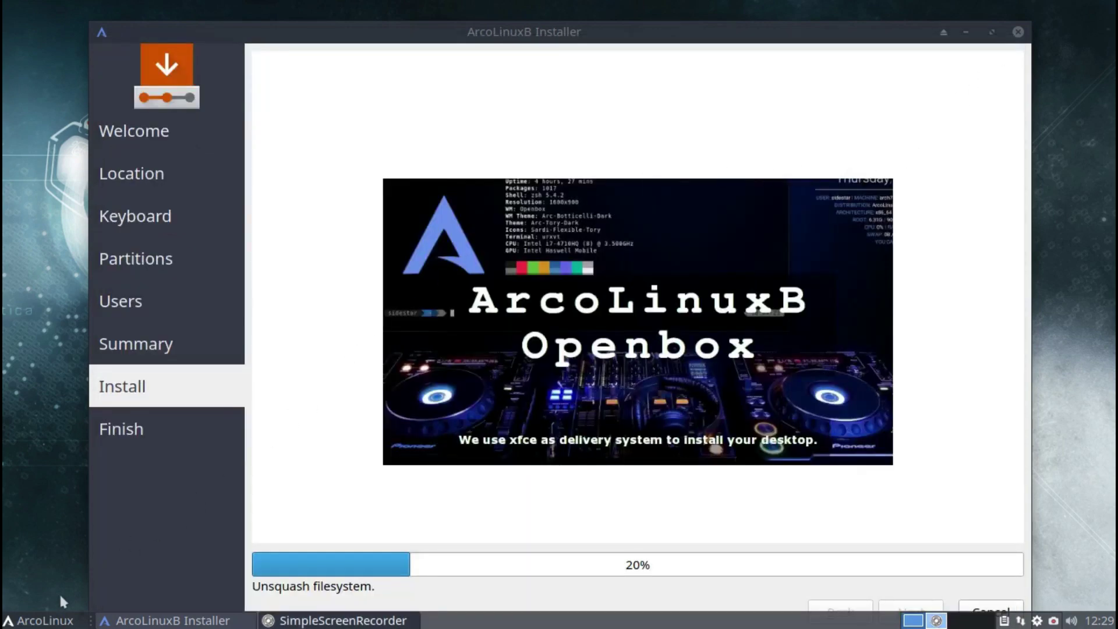
Browse the ArcoLinux application menu's categories, including System and Favorites through Office, to see which programs each one holds
click(68, 622)
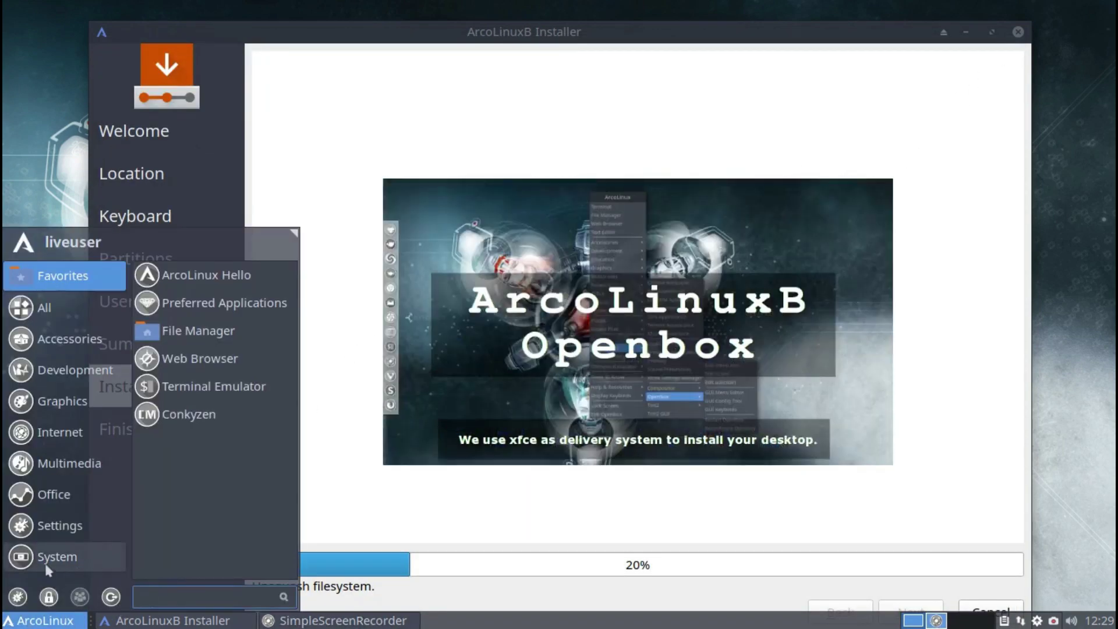
click(38, 558)
click(52, 277)
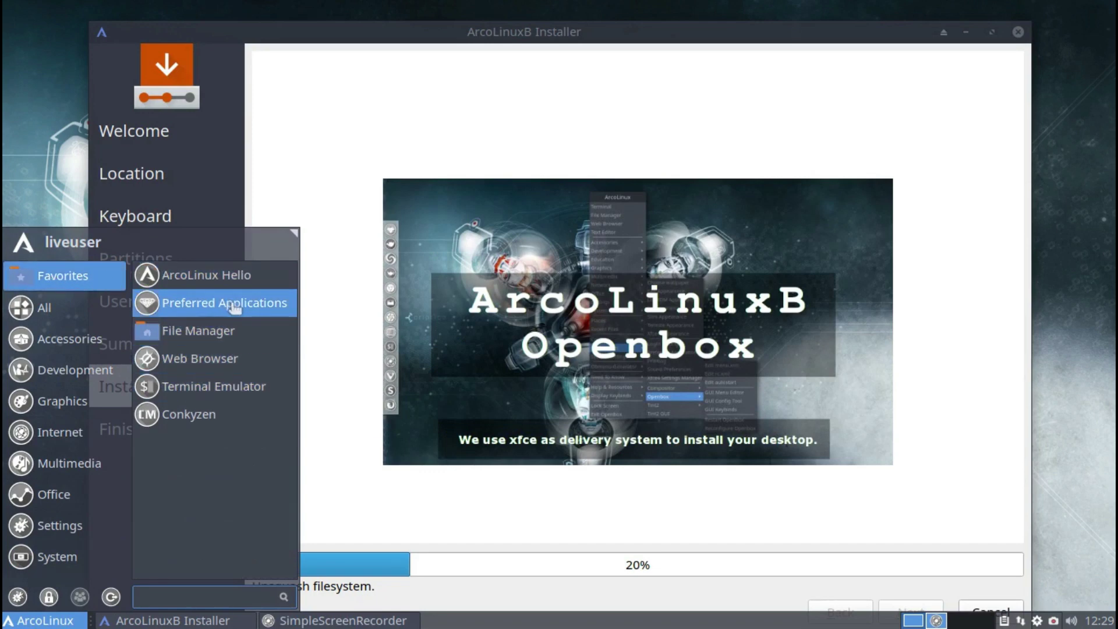
click(54, 316)
click(59, 339)
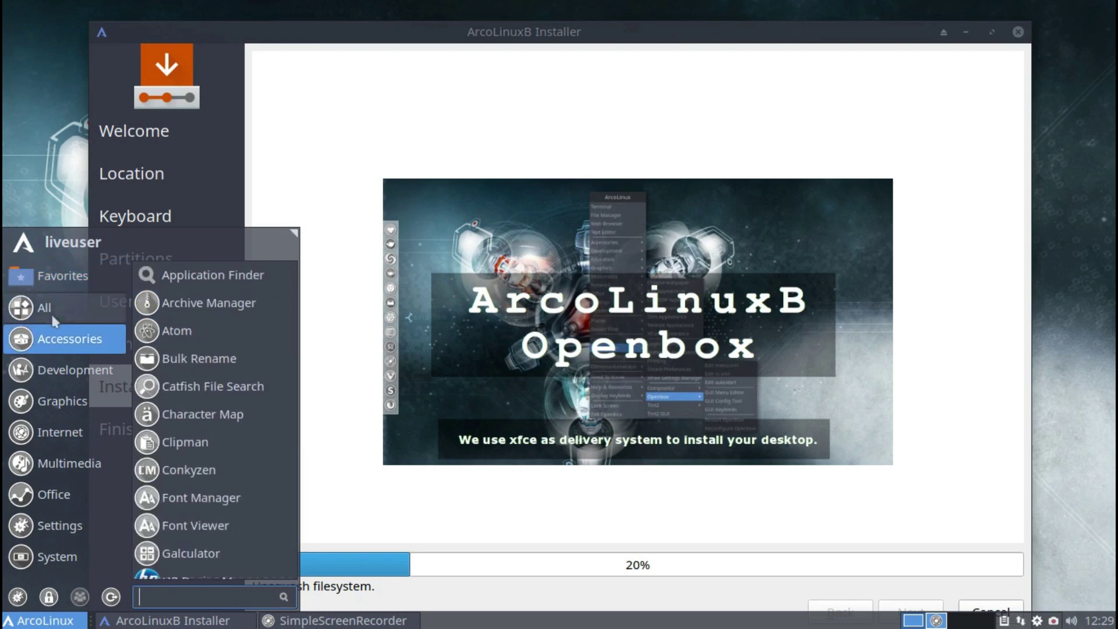
click(49, 370)
click(48, 401)
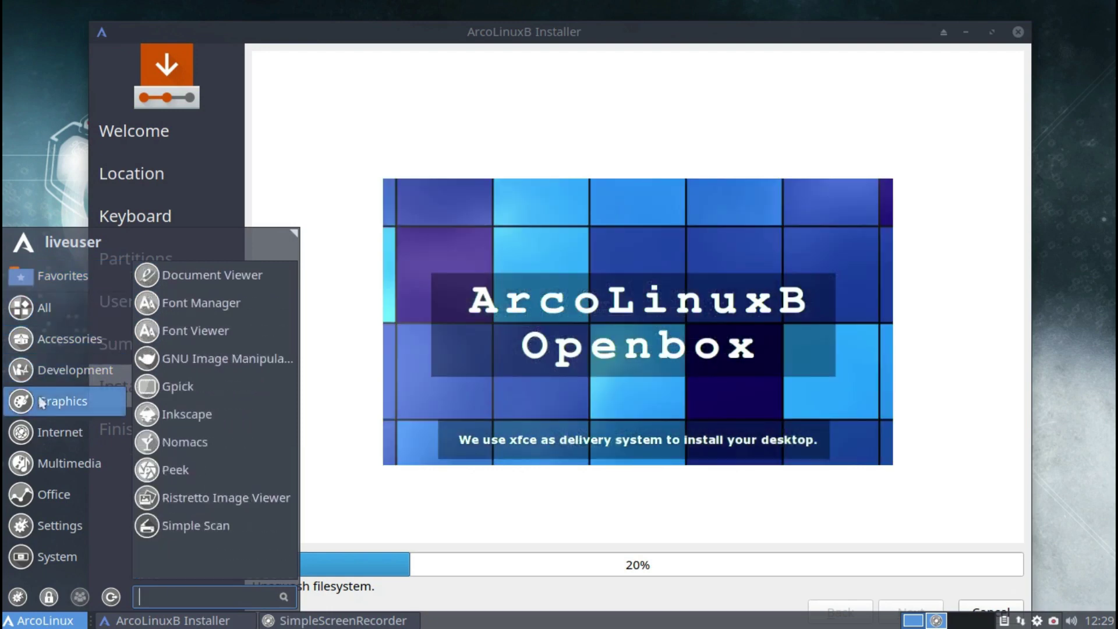
click(42, 434)
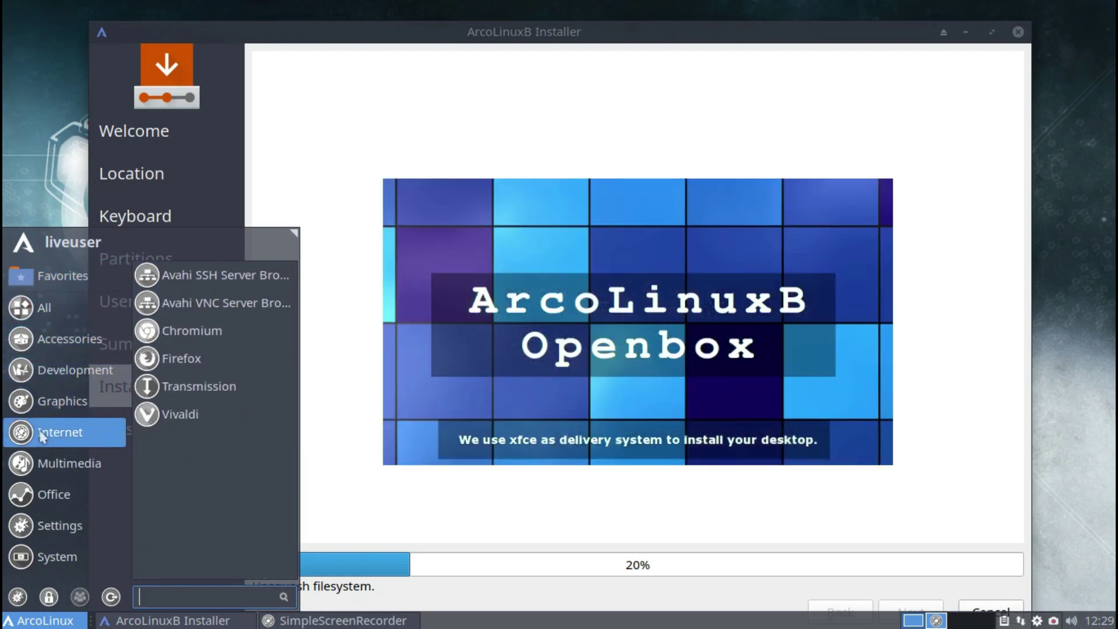
click(44, 464)
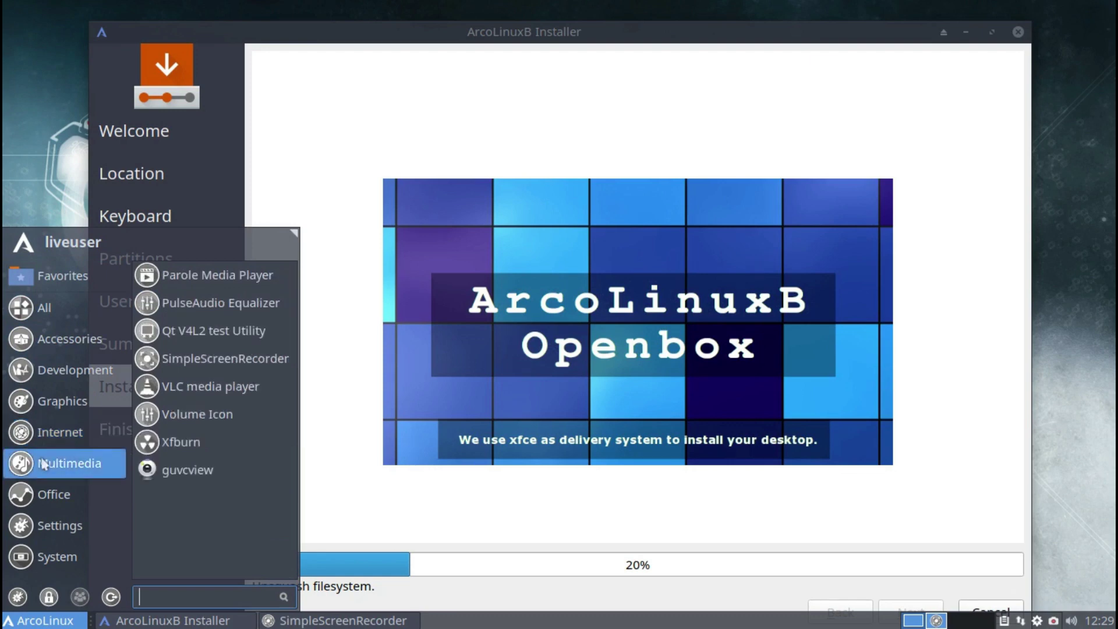
click(42, 495)
Look through the Settings category of the application menu and open Power Manager
click(40, 527)
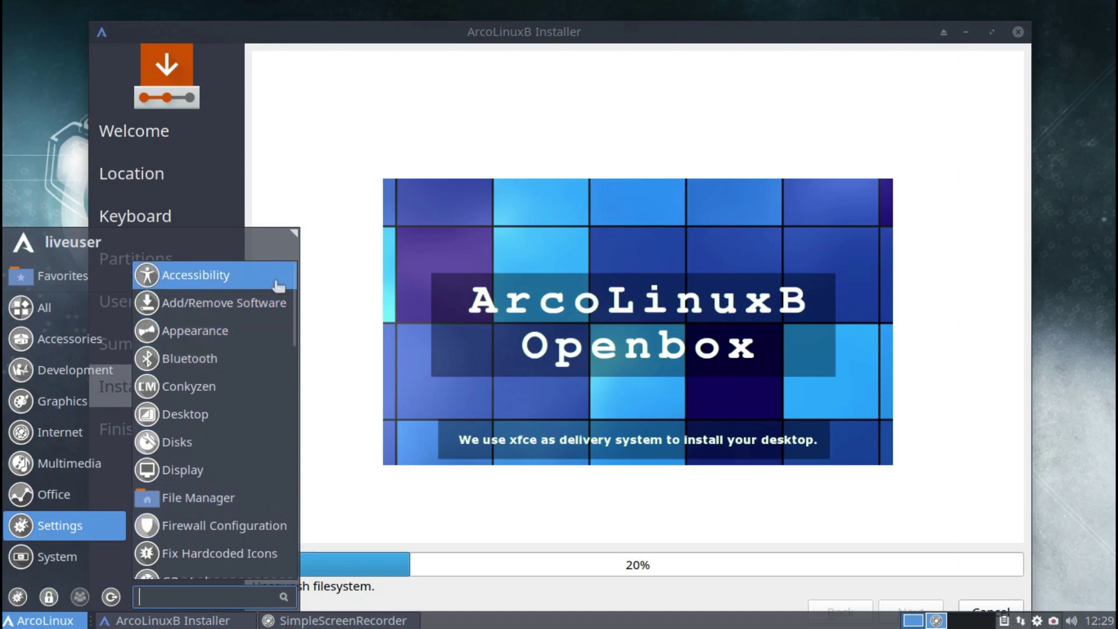
scroll(276, 333, down, 2)
scroll(276, 333, down, 1)
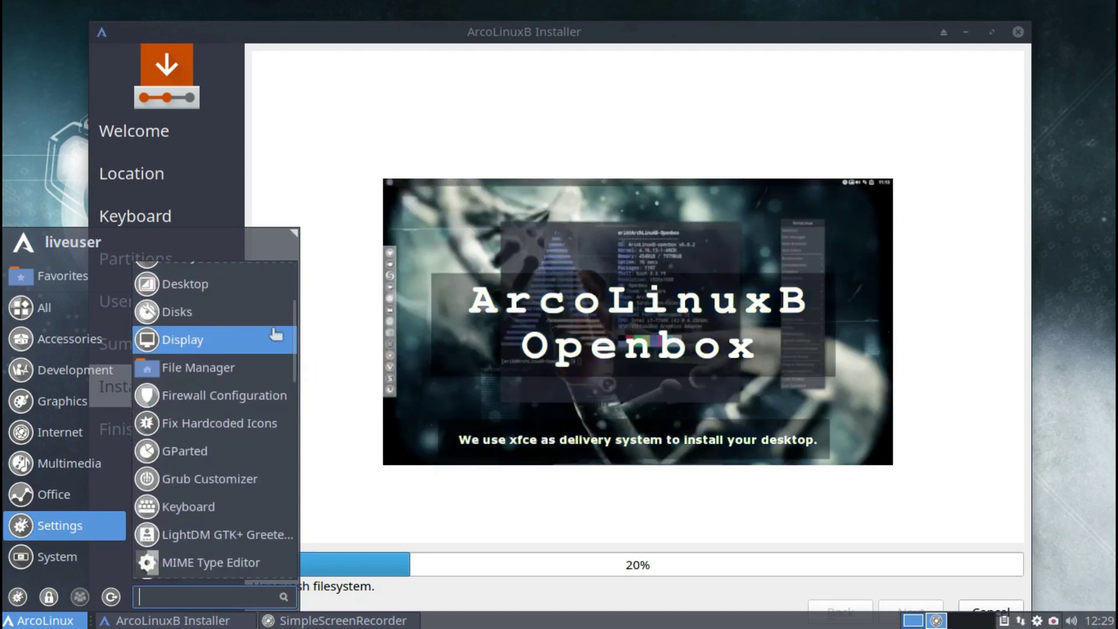
scroll(276, 335, down, 1)
scroll(276, 335, down, 4)
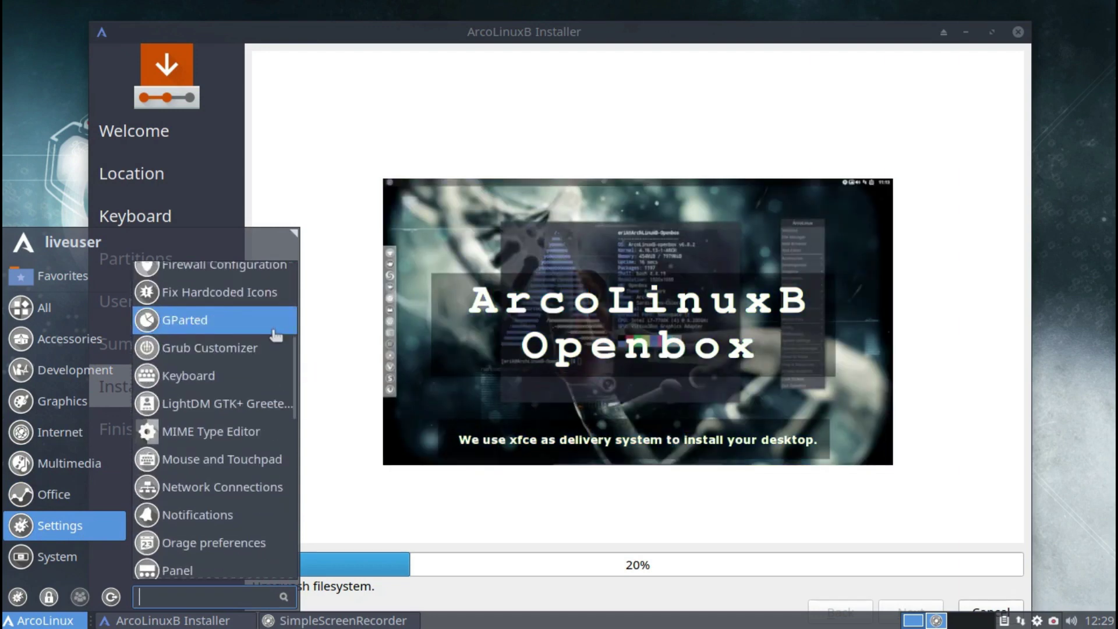
scroll(276, 336, down, 3)
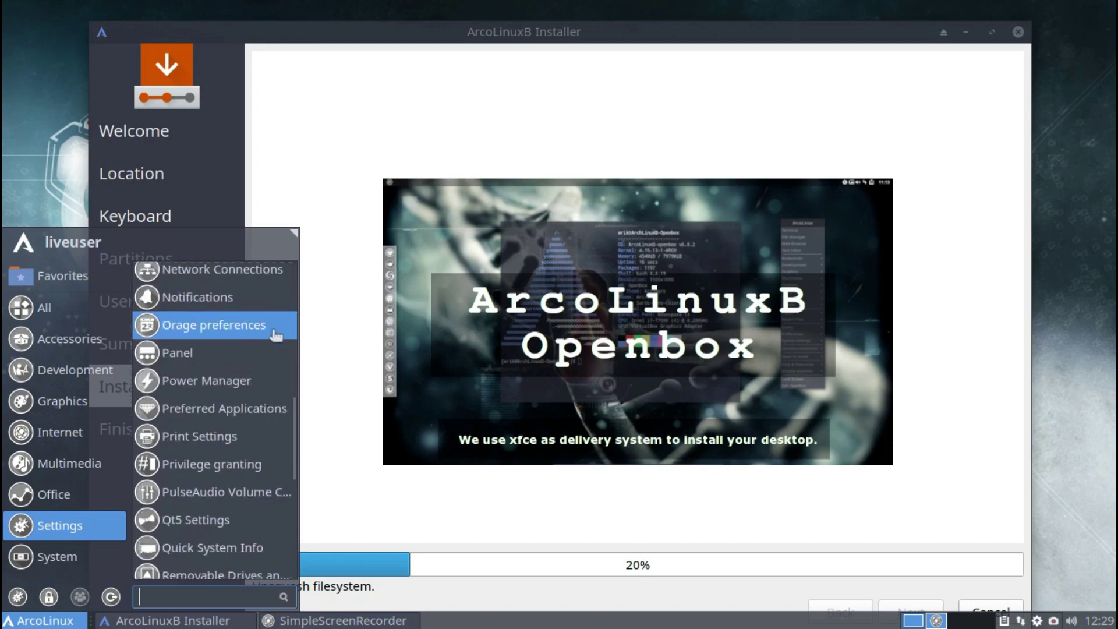
click(208, 383)
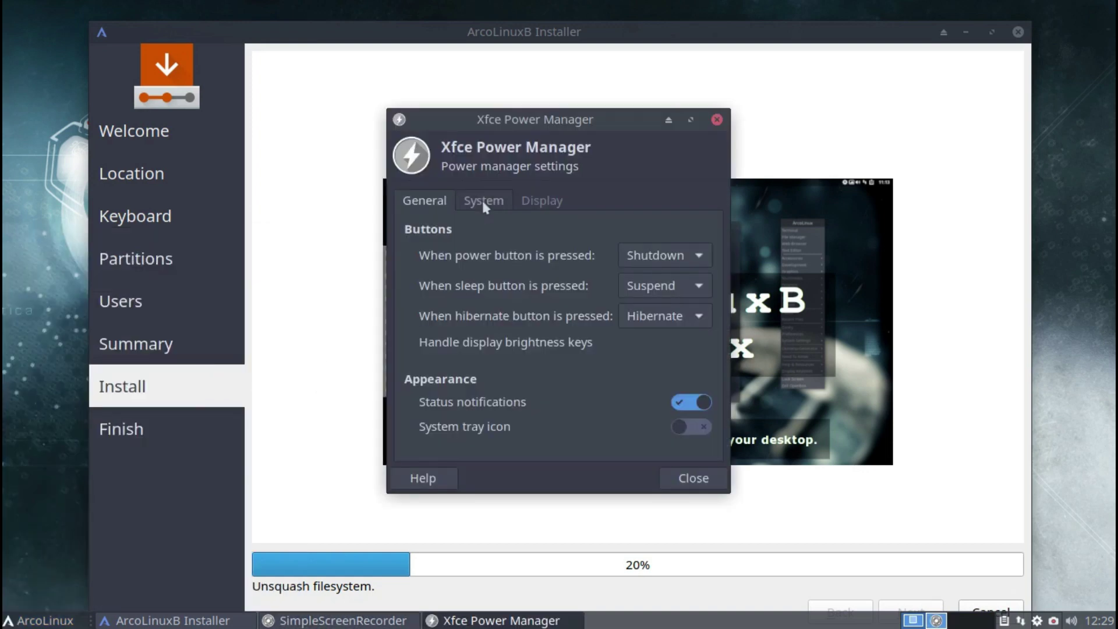
Review the System and Display power management settings, including the blanking delay, and close Power Manager
click(482, 203)
click(526, 202)
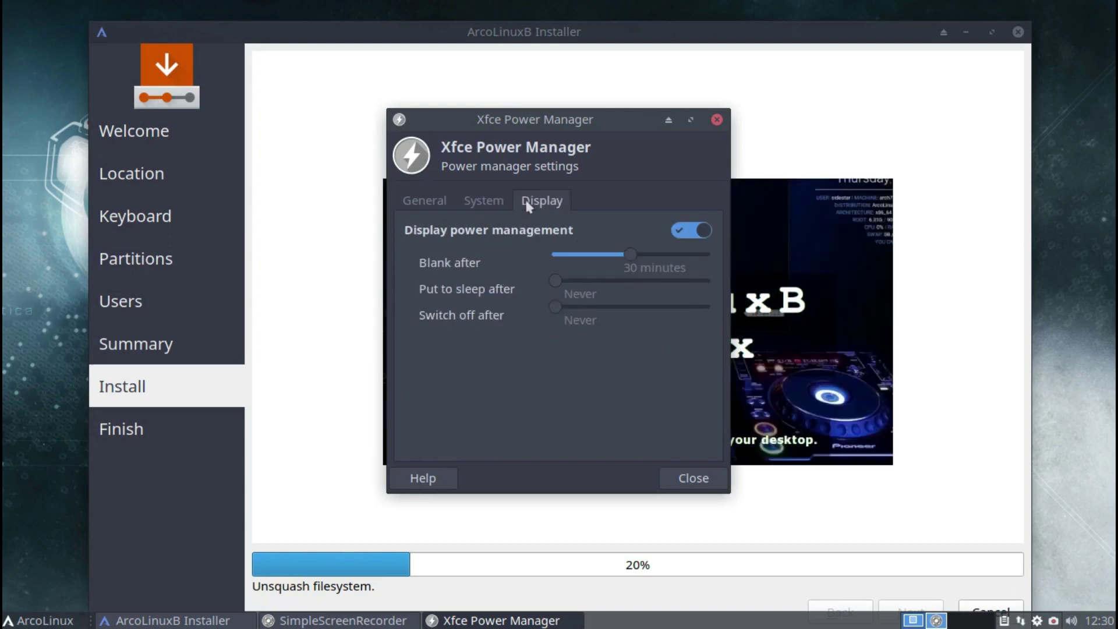
mouse_move(629, 255)
mouse_down()
mouse_move(525, 253)
mouse_move(647, 256)
mouse_move(608, 260)
mouse_move(632, 261)
mouse_up()
click(680, 478)
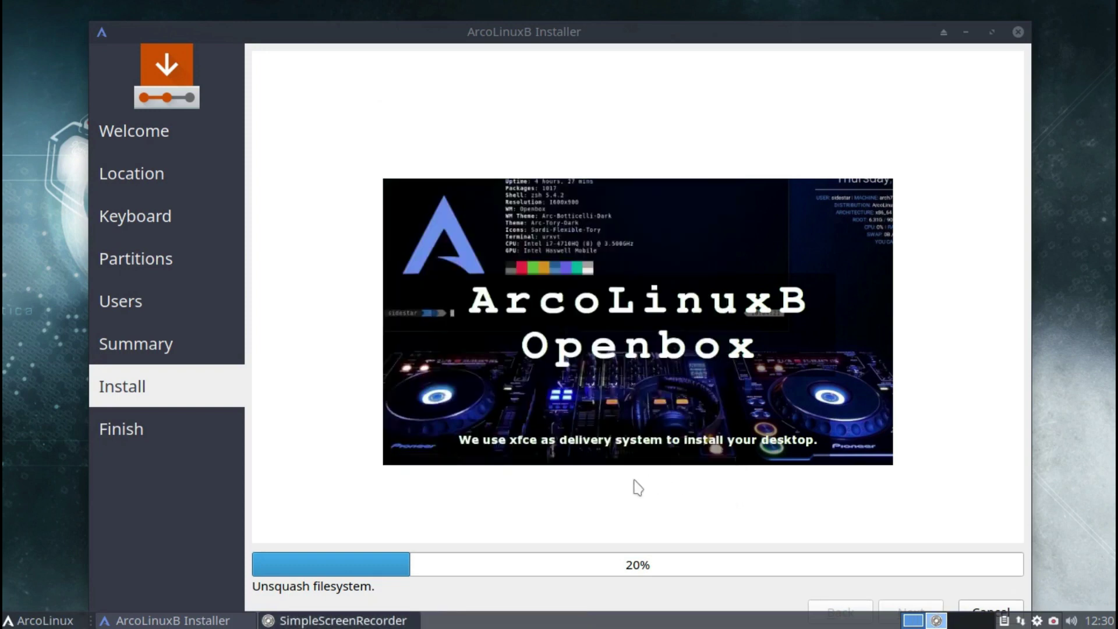
Reopen the application menu and review the programs under System, Multimedia, Internet, Graphics and Development
click(23, 620)
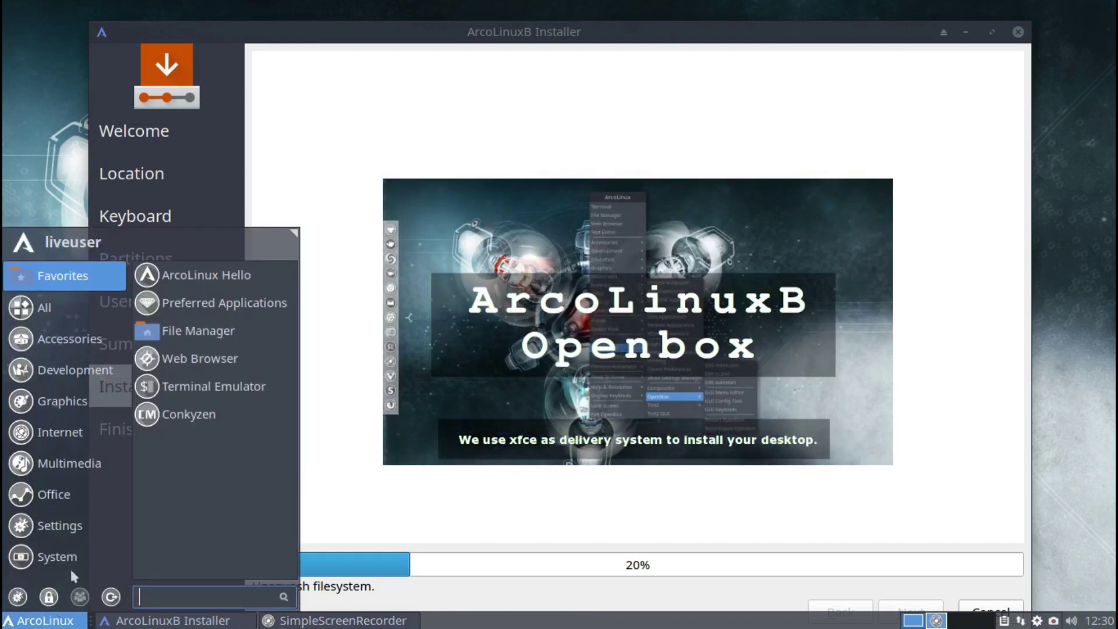
click(64, 557)
click(58, 464)
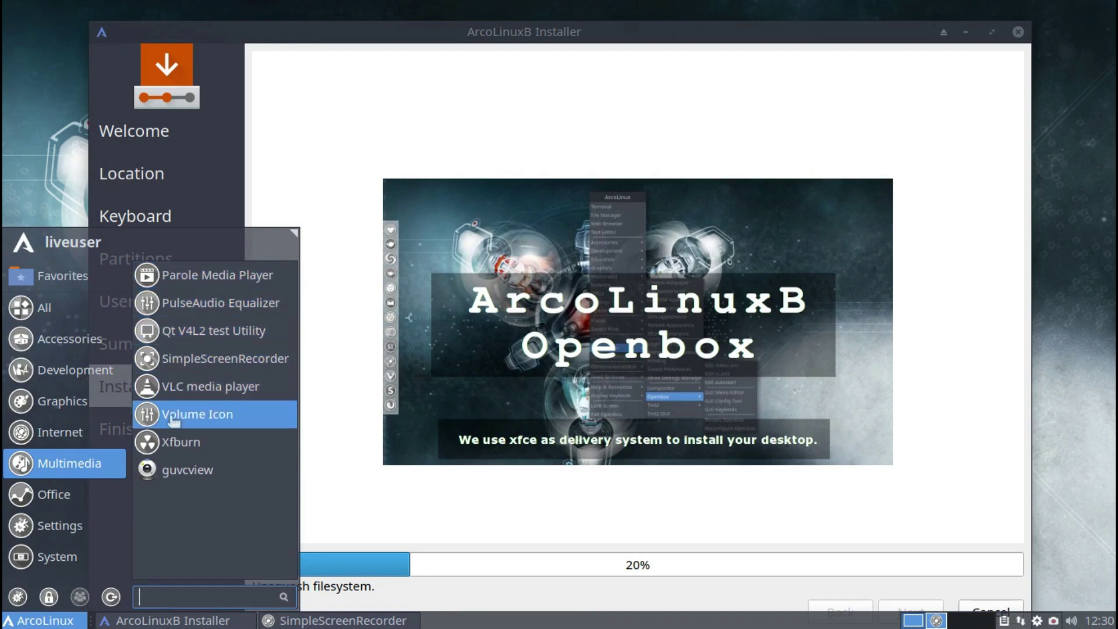
click(76, 443)
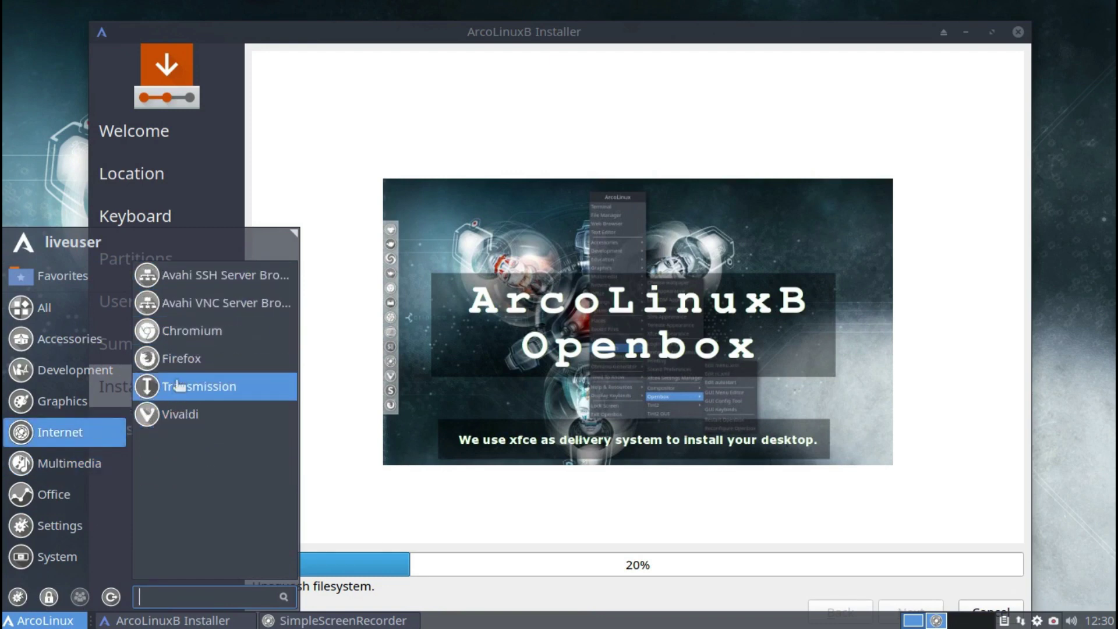
click(43, 403)
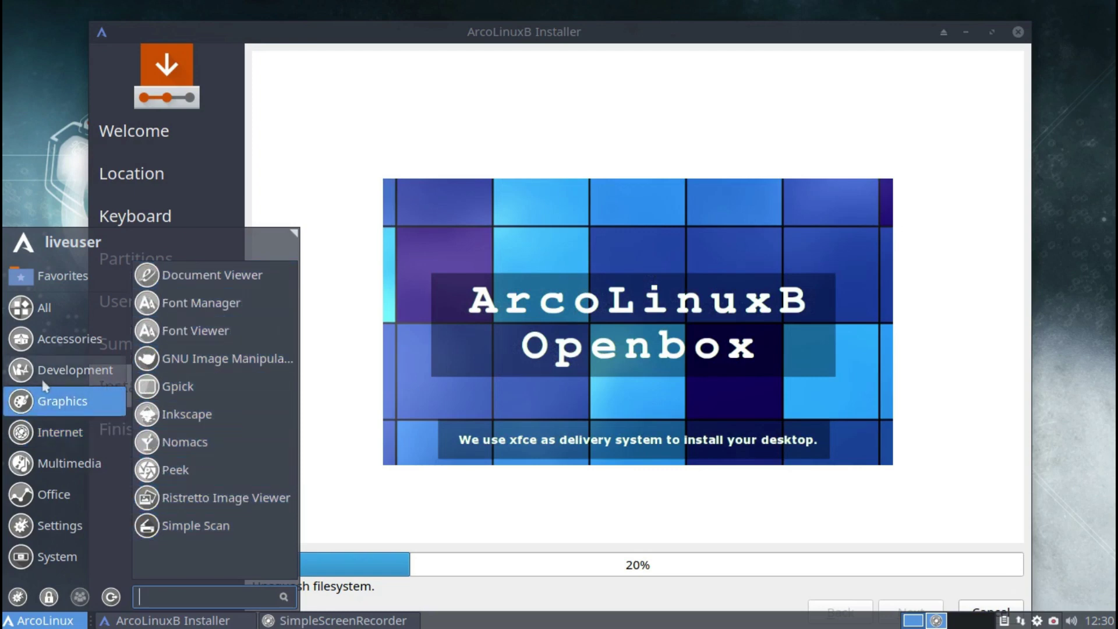
click(64, 378)
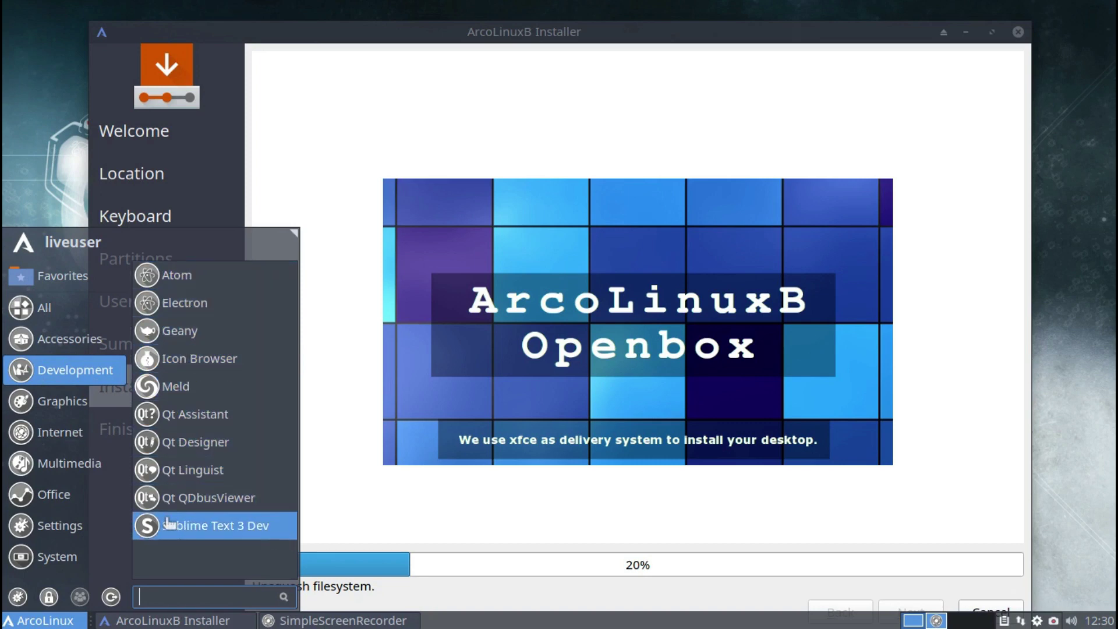
Go through the full Accessories list, display the System category, and close the application menu
click(64, 339)
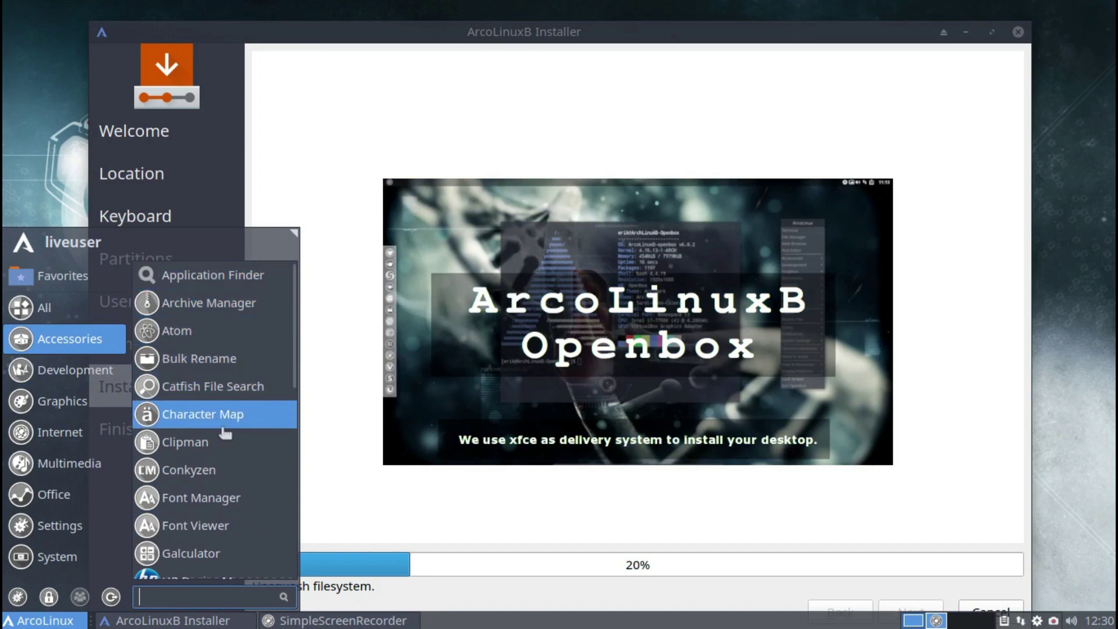
scroll(263, 464, down, 1)
scroll(263, 464, down, 5)
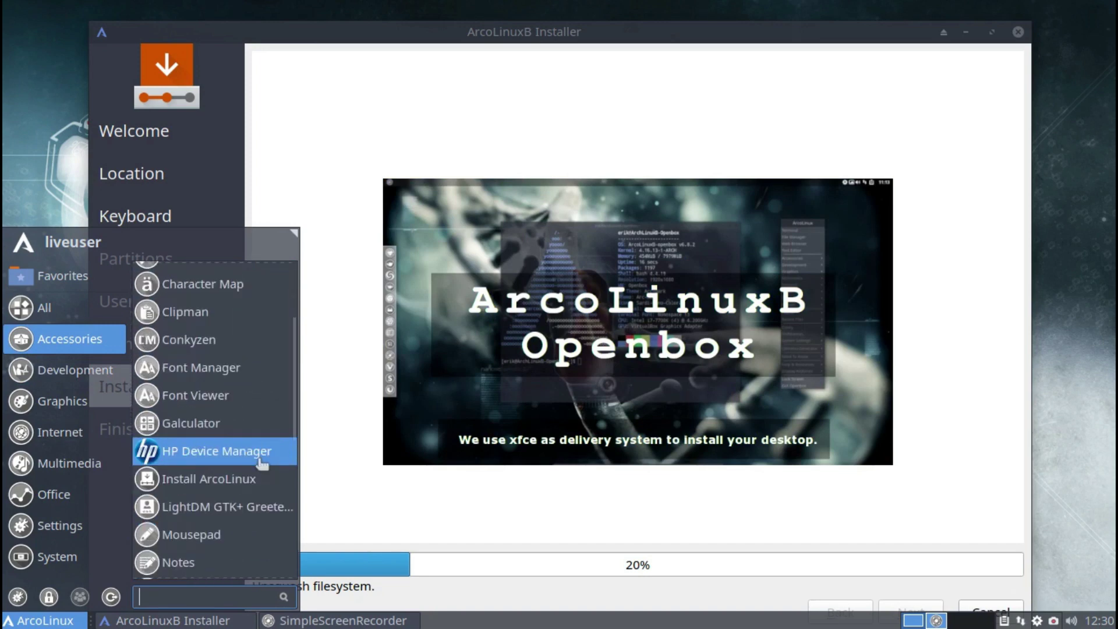
scroll(263, 464, down, 5)
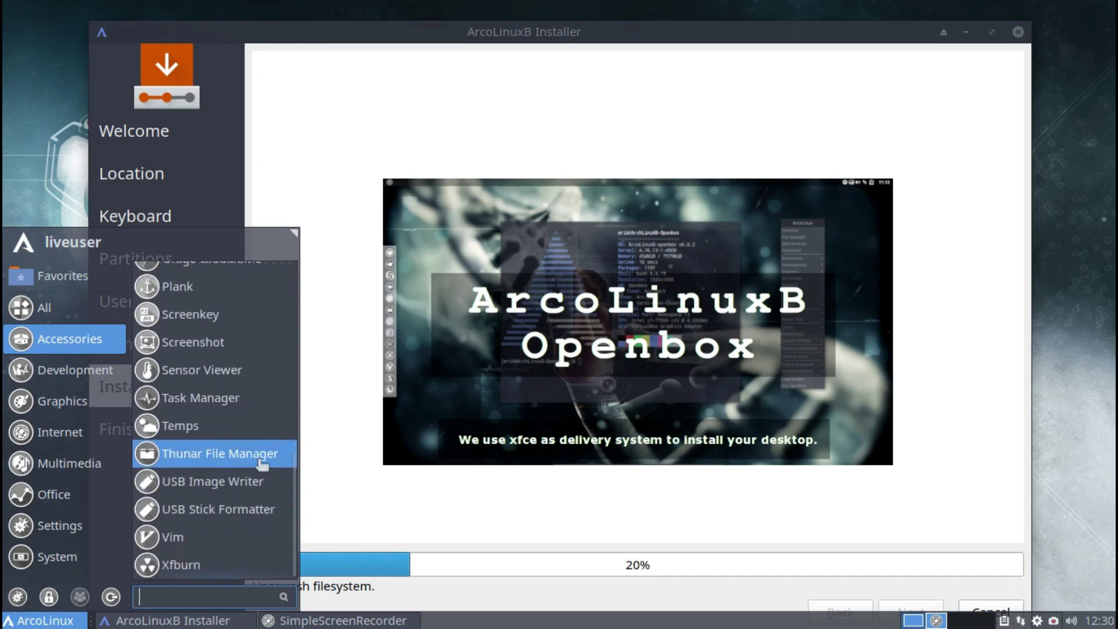
click(70, 558)
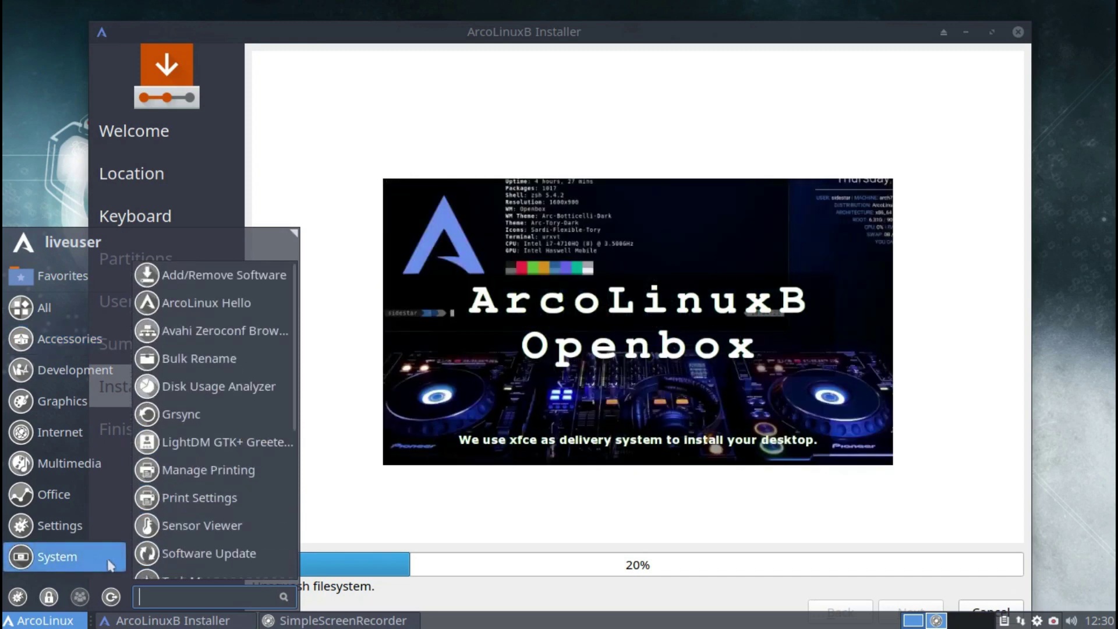
click(570, 507)
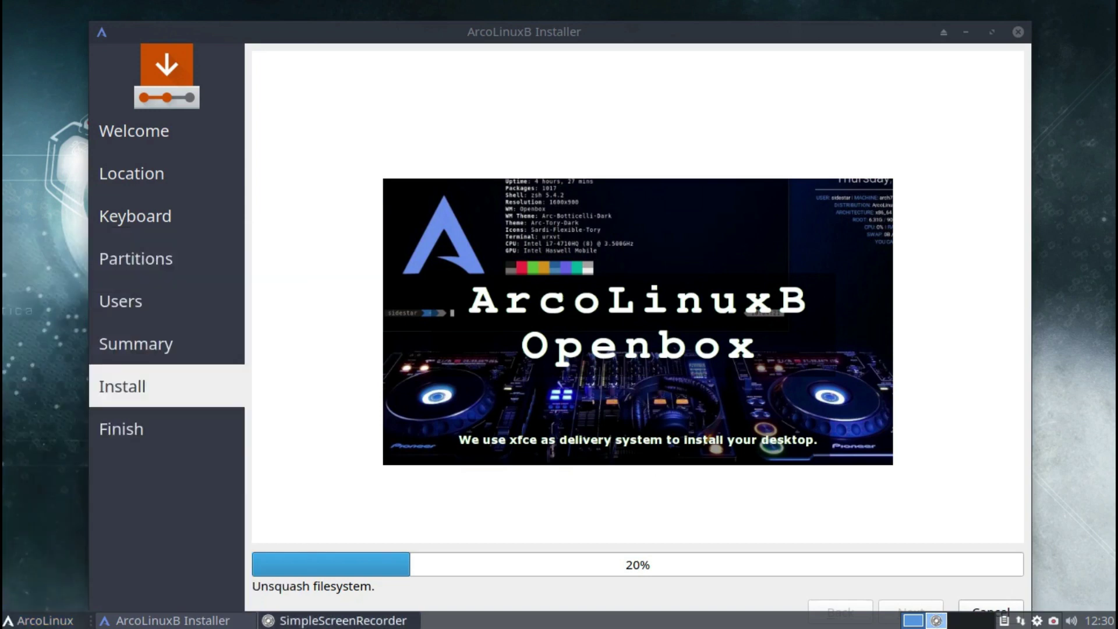